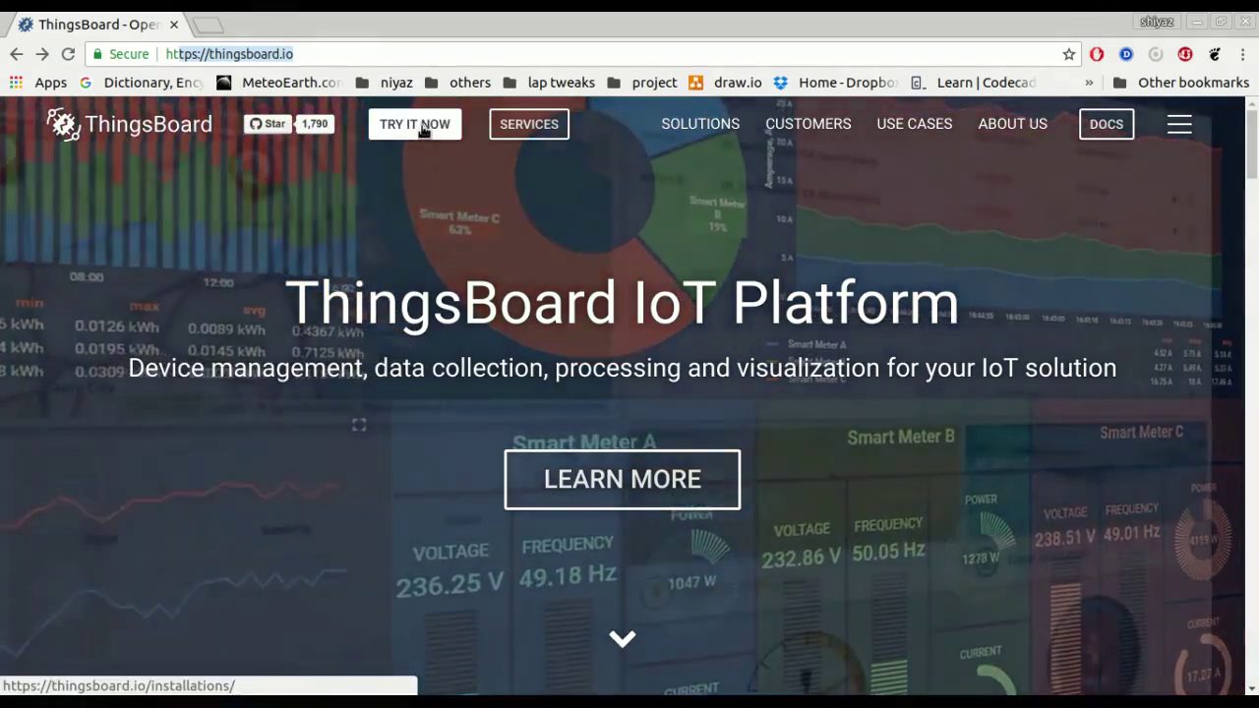
# Go from the ThingsBoard editions page to the Community Edition installation options.
pyautogui.click(423, 128)
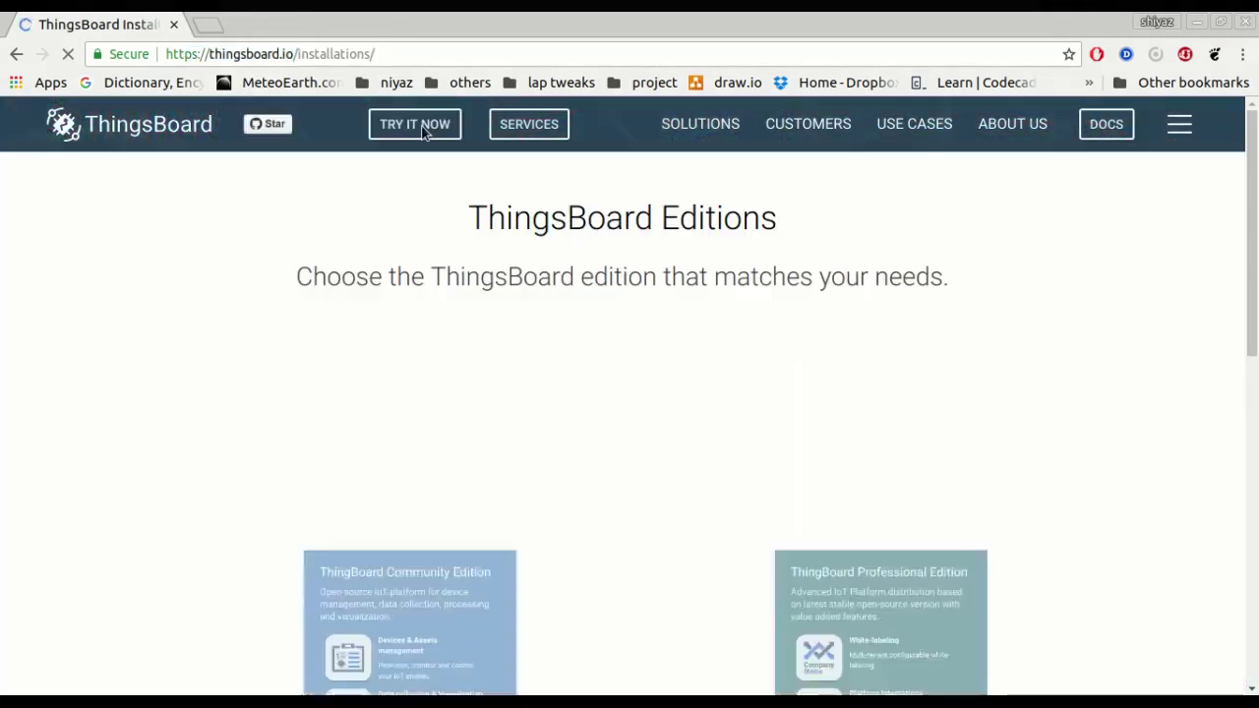
pyautogui.scroll(-1, 444, 384)
pyautogui.scroll(-1, 445, 386)
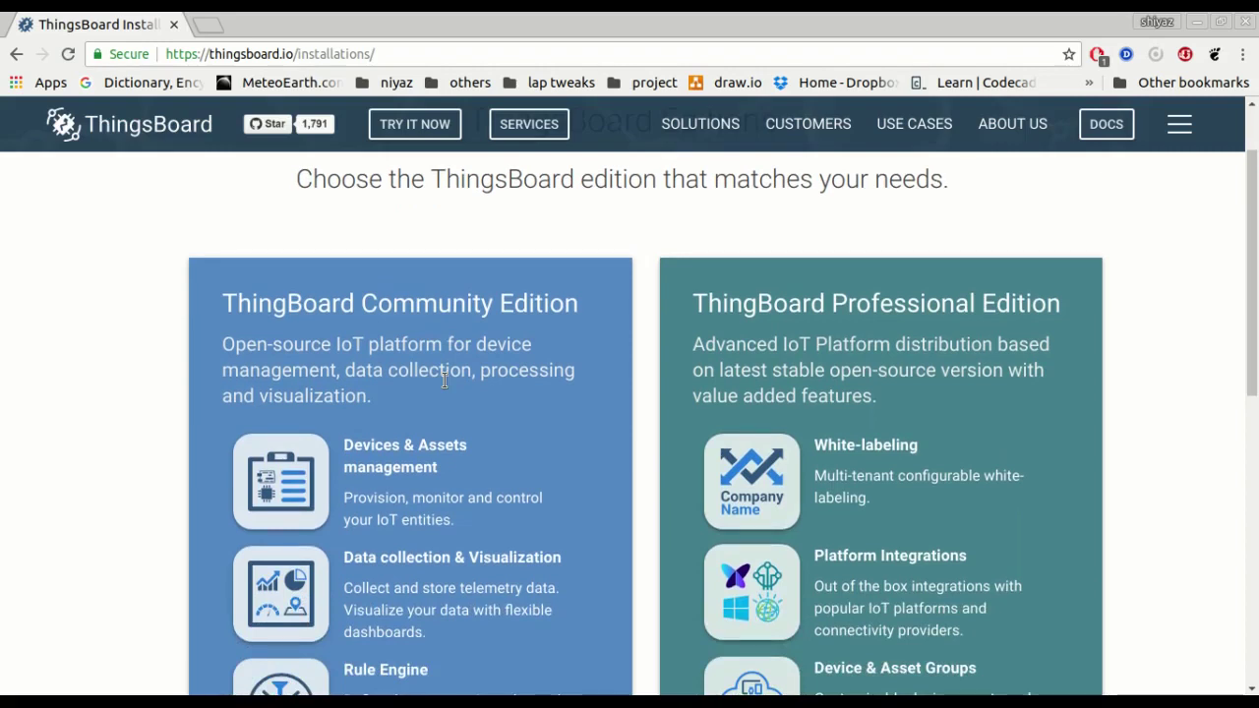
pyautogui.scroll(-2, 444, 387)
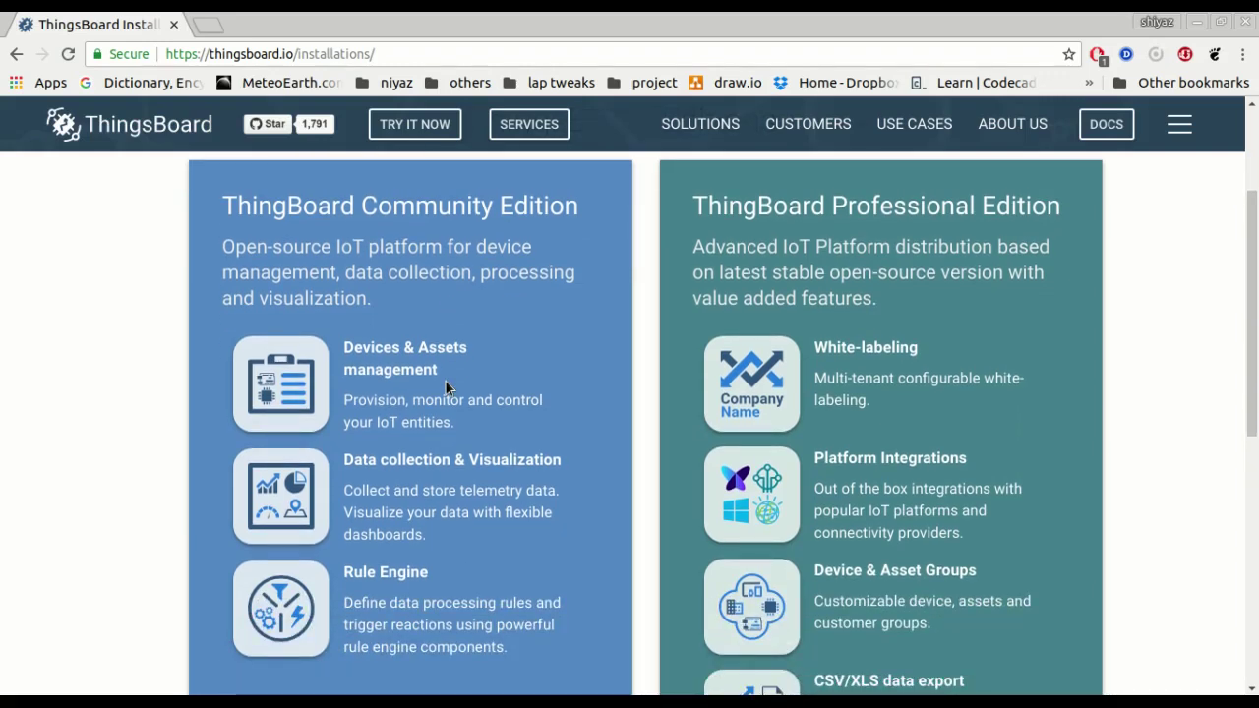
pyautogui.scroll(-3, 445, 379)
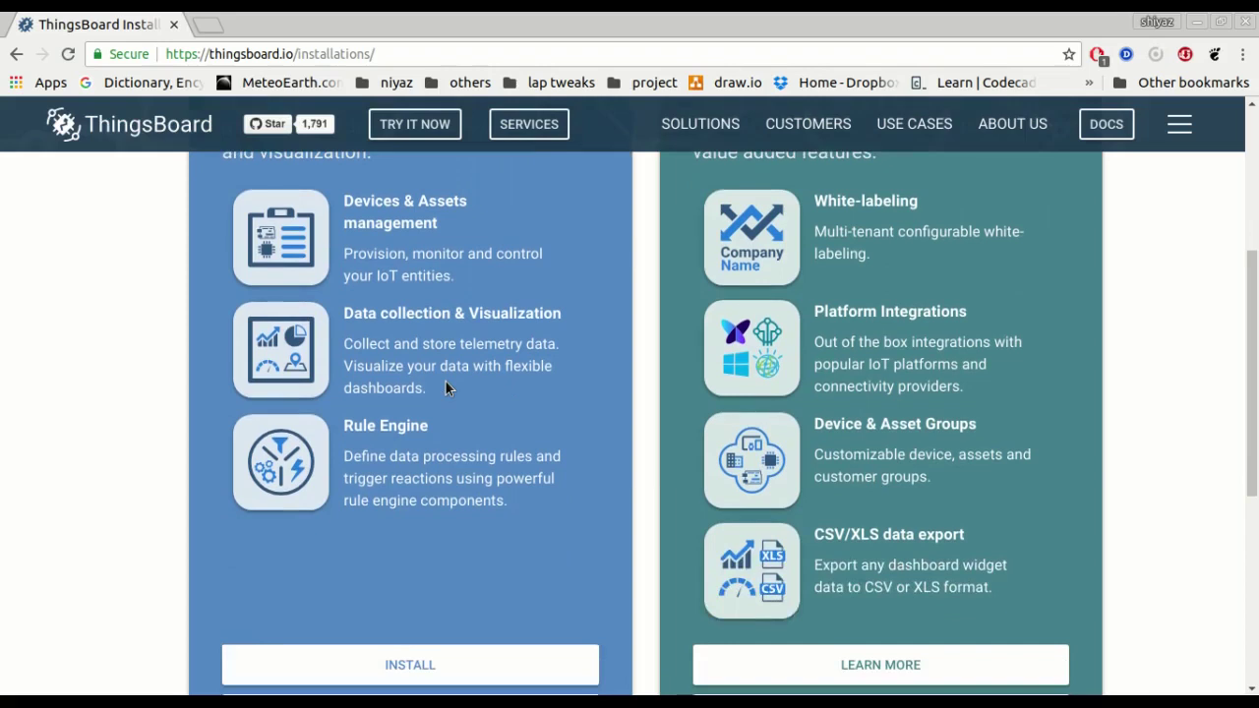
pyautogui.scroll(-5, 445, 387)
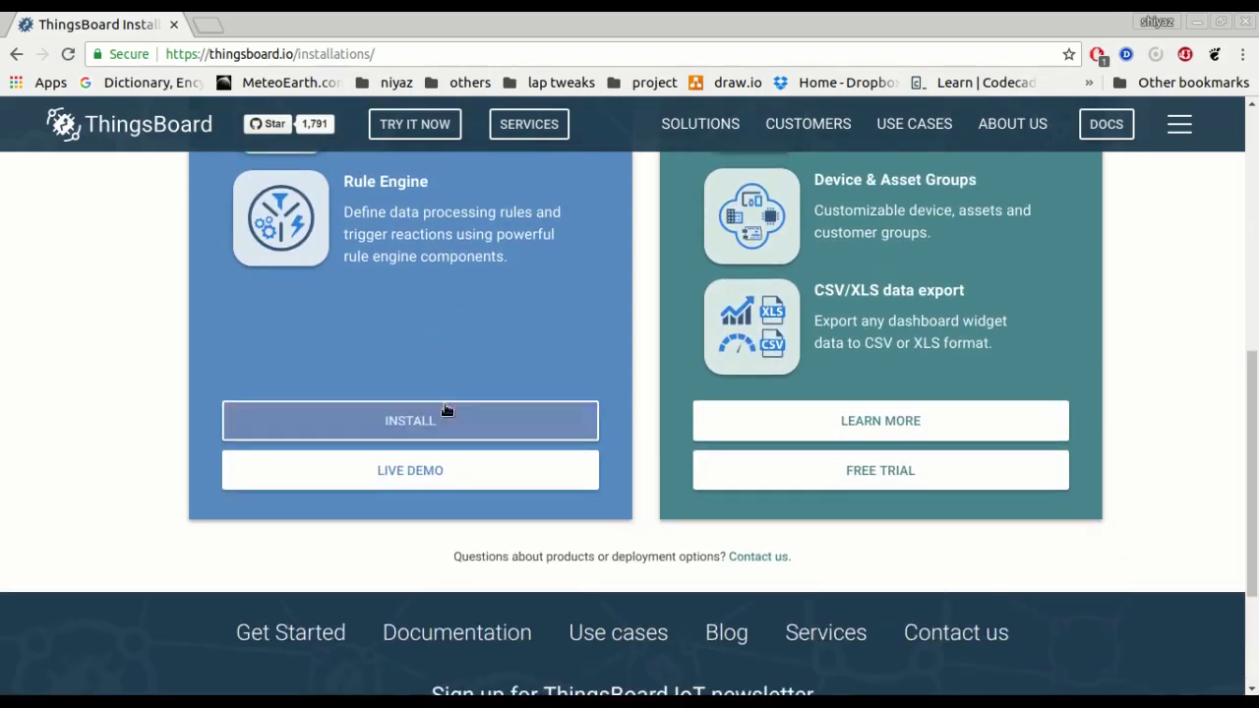
pyautogui.click(443, 417)
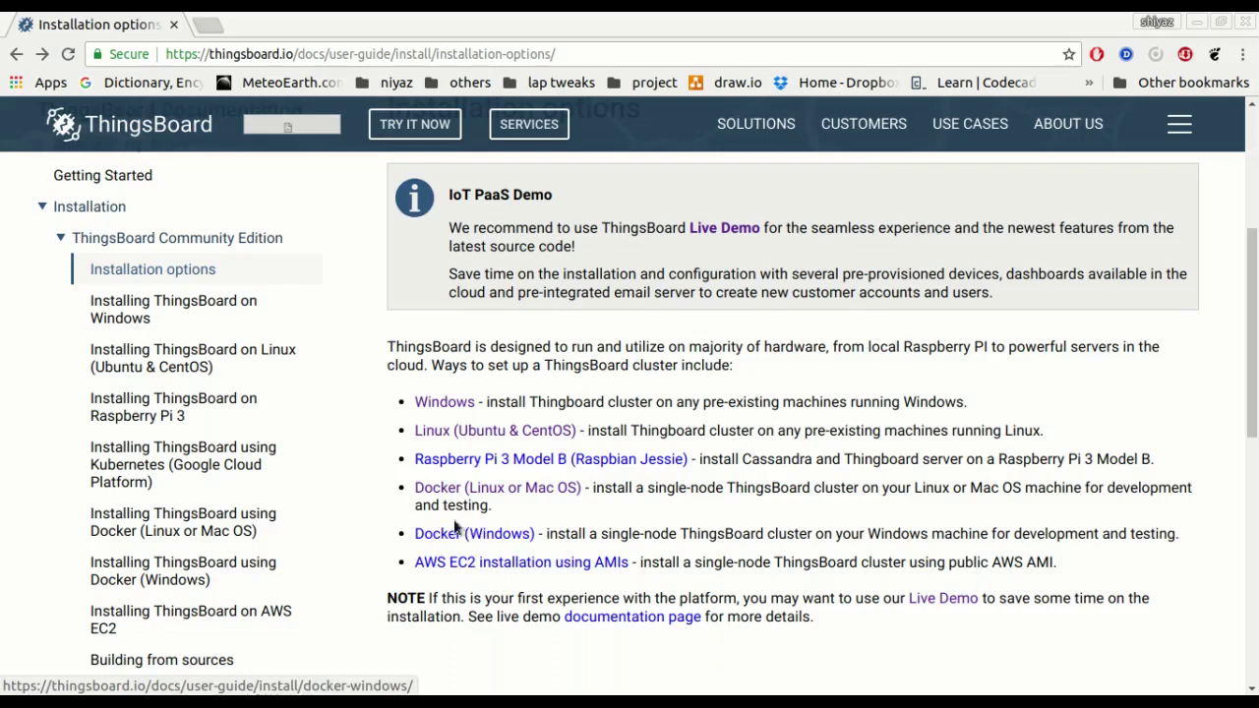
# Open the Linux (Ubuntu & CentOS) guide and highlight the 1Gb RAM and Oracle JDK 8 requirements.
pyautogui.click(472, 438)
pyautogui.scroll(-6, 472, 442)
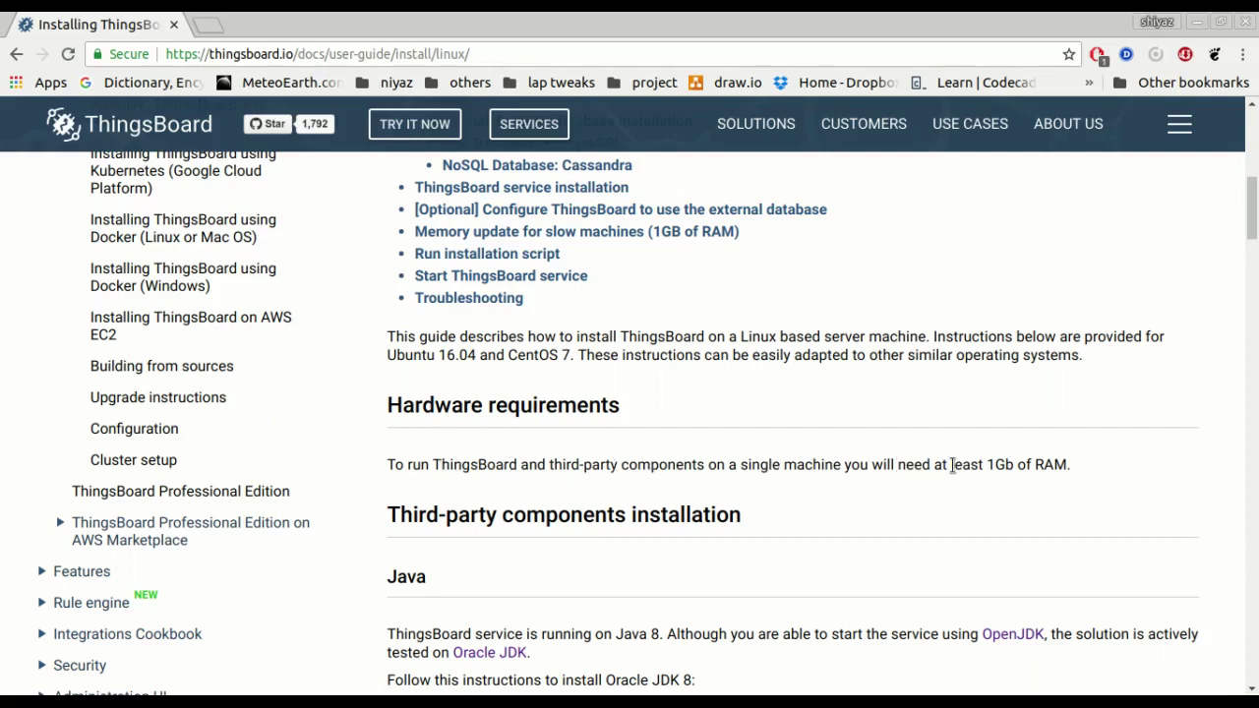
pyautogui.moveTo(952, 469); pyautogui.dragTo(1074, 471)
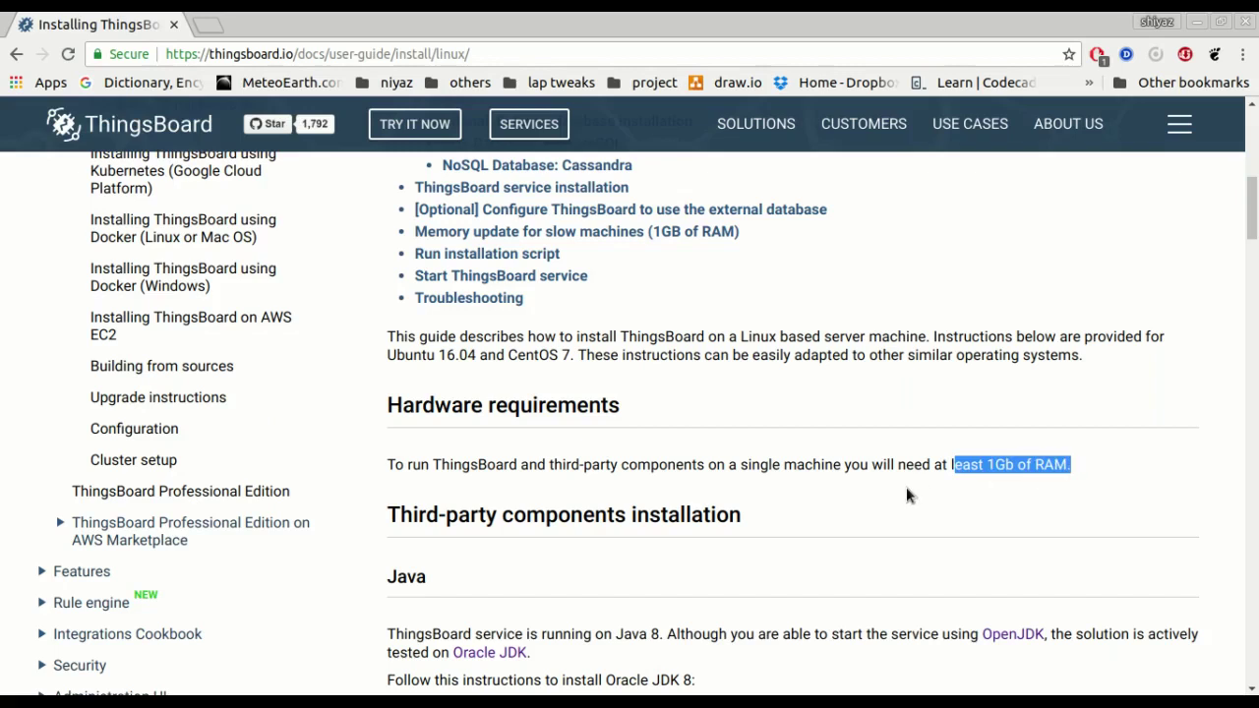
pyautogui.scroll(-2, 905, 486)
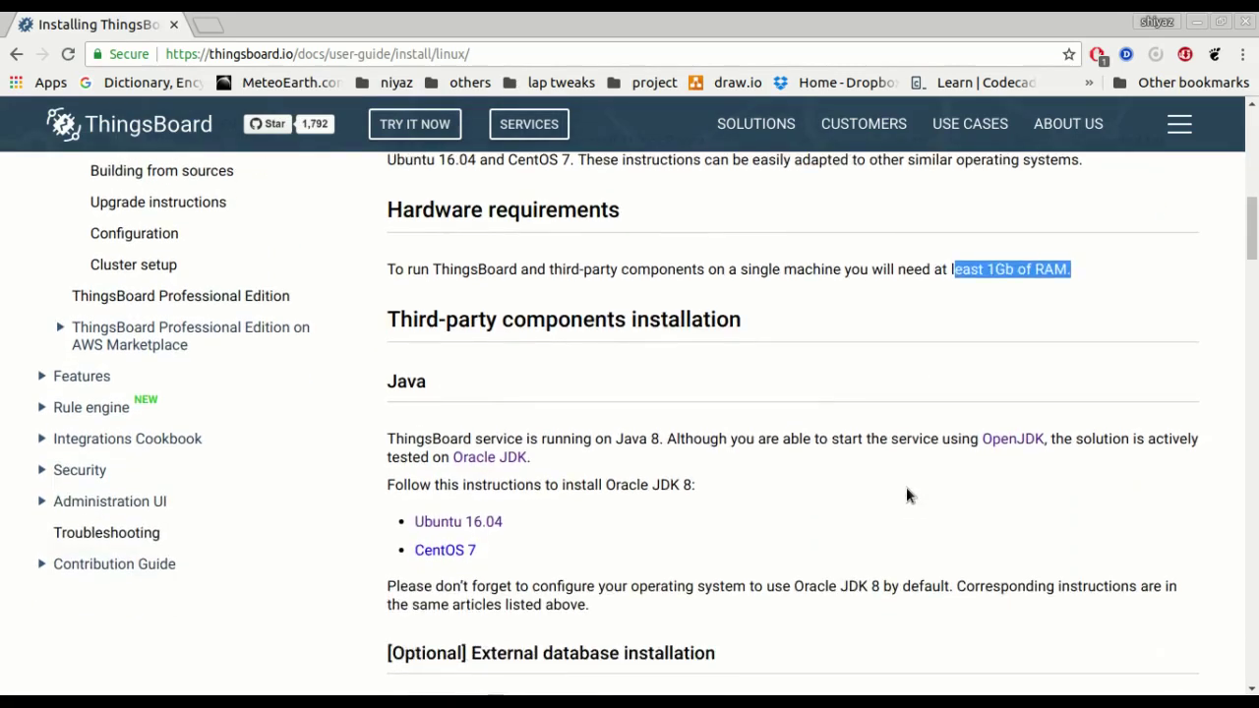
pyautogui.scroll(-1, 905, 487)
pyautogui.moveTo(606, 436); pyautogui.dragTo(697, 440)
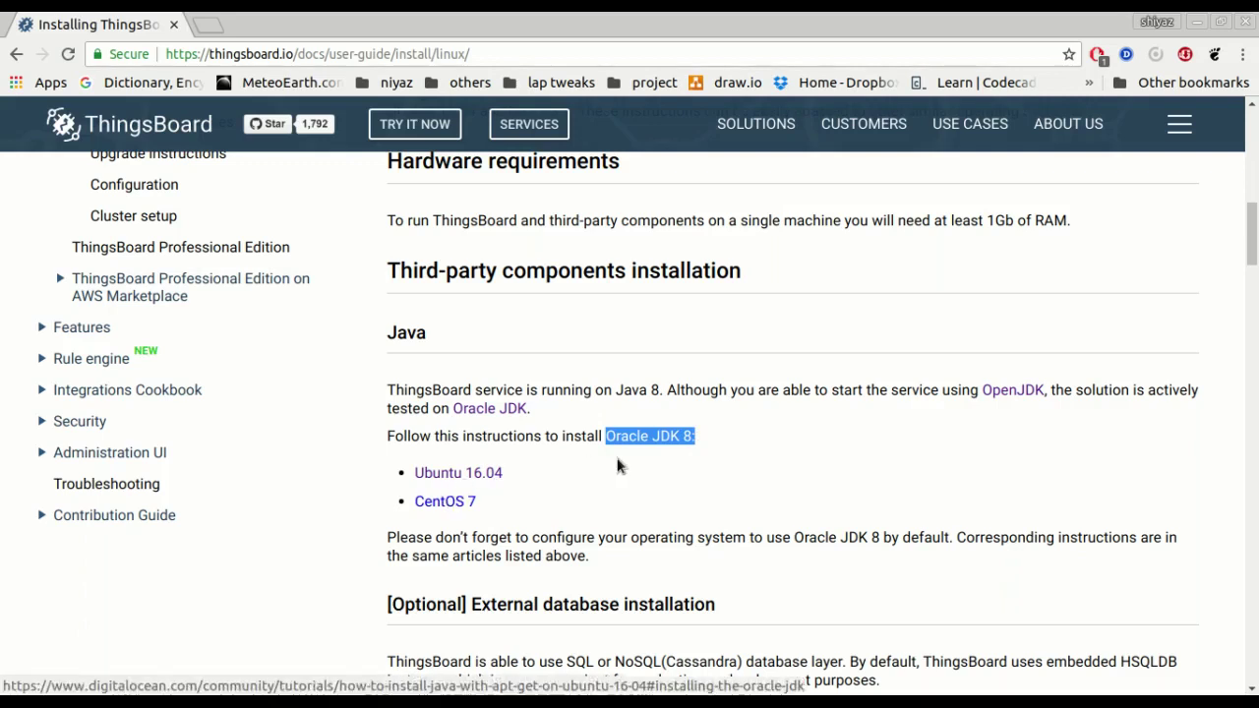
# Scroll through the database sections down to the ThingsBoard service installation commands.
pyautogui.scroll(-2, 618, 466)
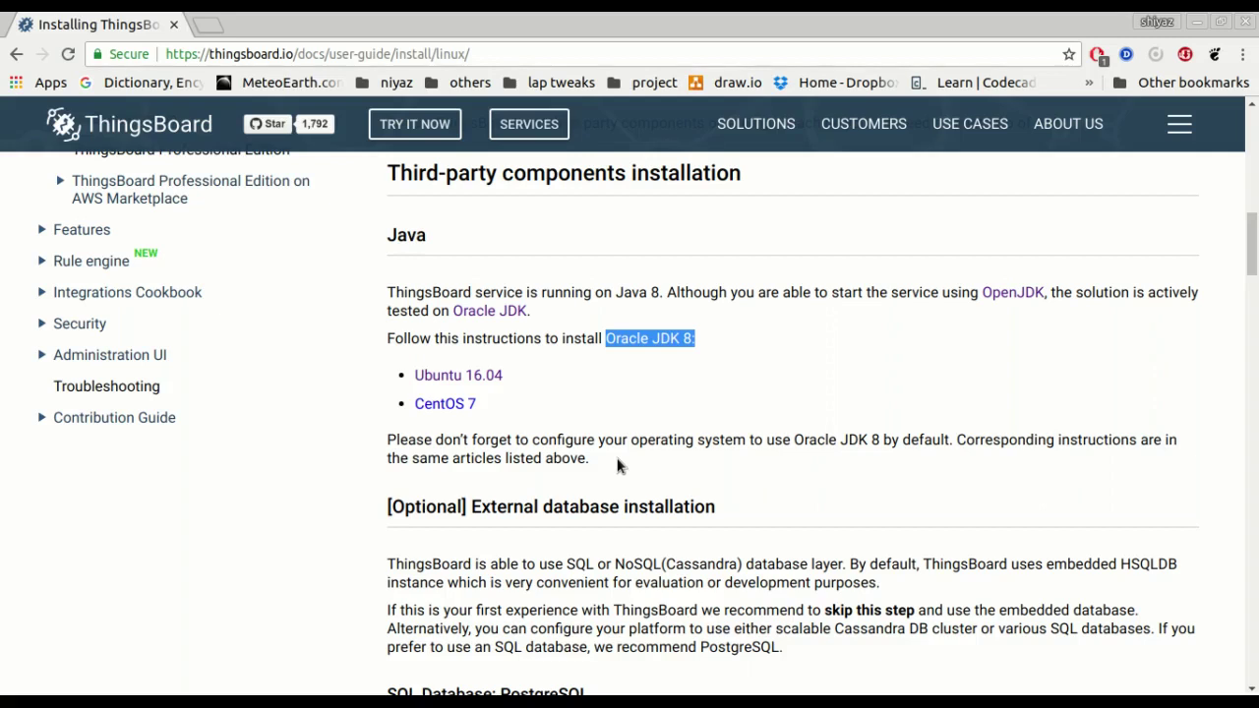
pyautogui.scroll(-4, 618, 466)
pyautogui.scroll(-2, 618, 460)
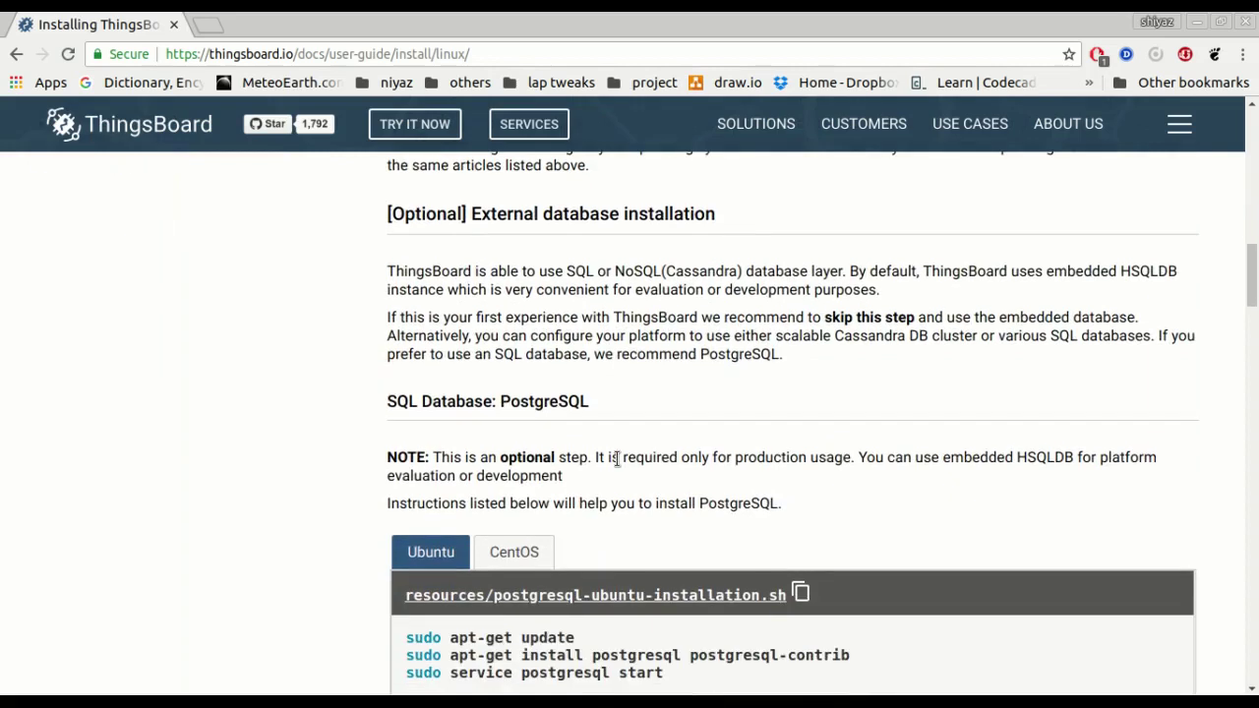
pyautogui.scroll(1, 617, 460)
pyautogui.scroll(-3, 617, 459)
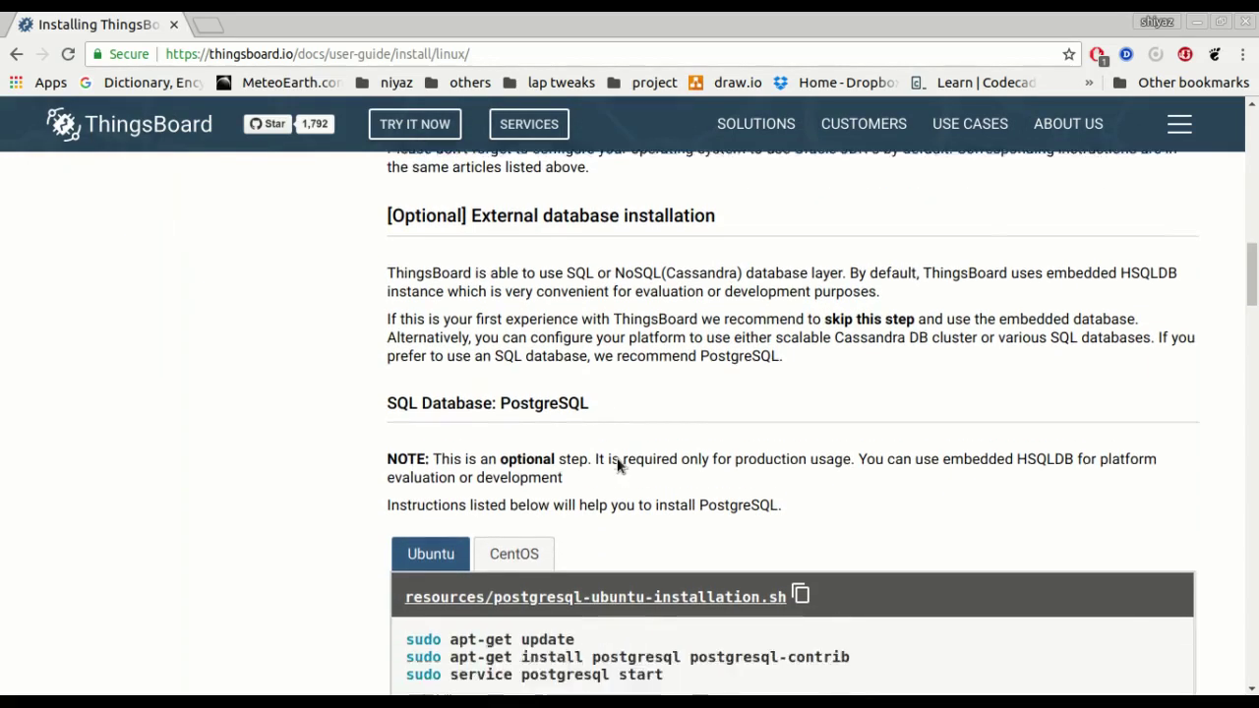
pyautogui.scroll(-15, 677, 492)
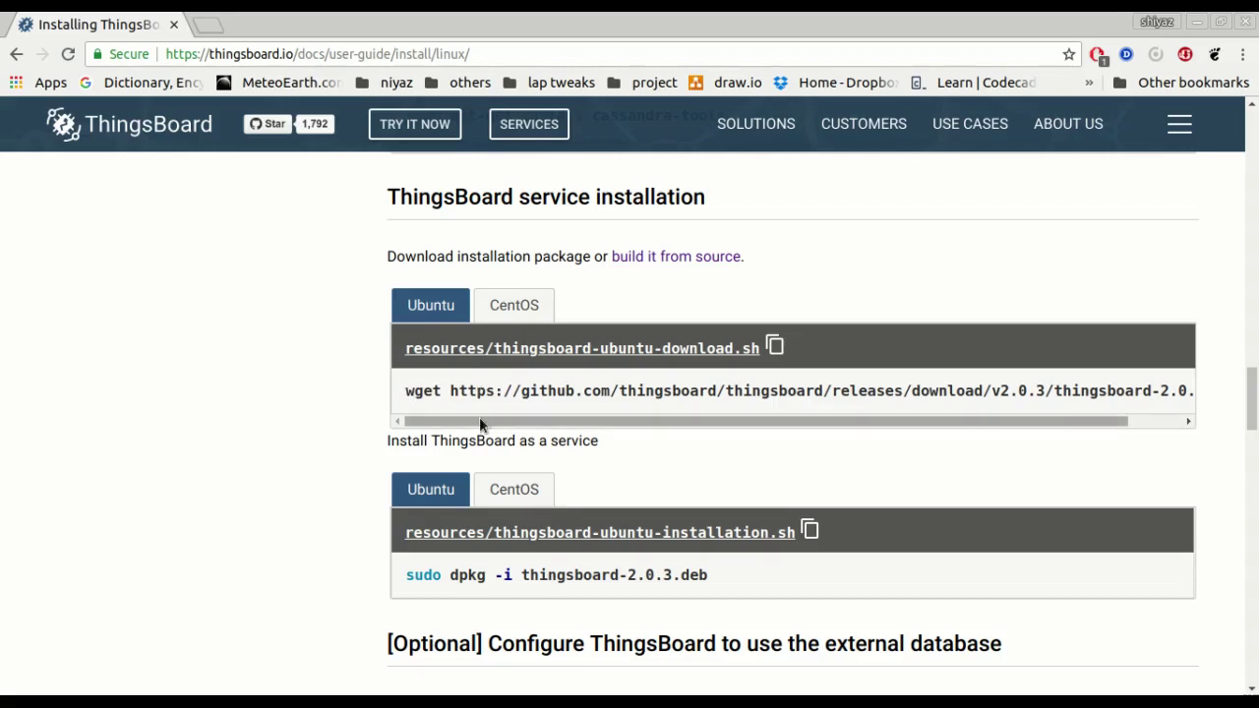
# Select part of the wget command, then scroll to Troubleshooting and highlight /var/log/thingsboard.
pyautogui.doubleClick(469, 390)
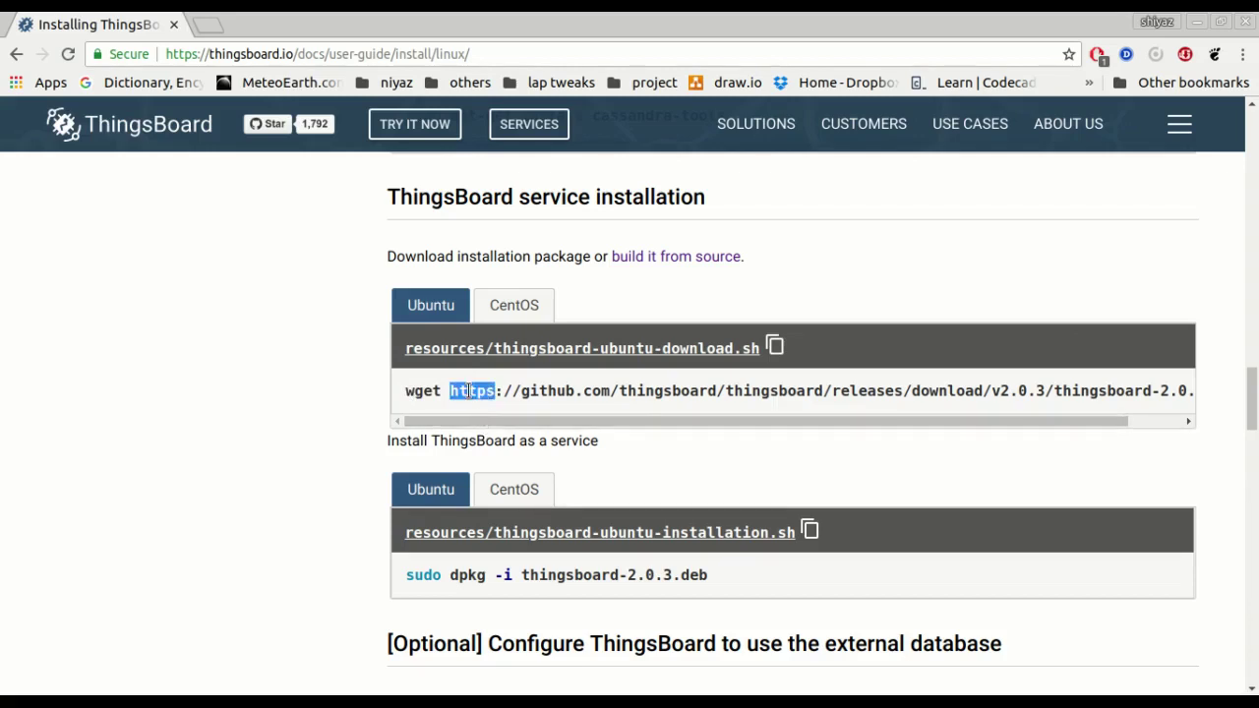
pyautogui.click(459, 572)
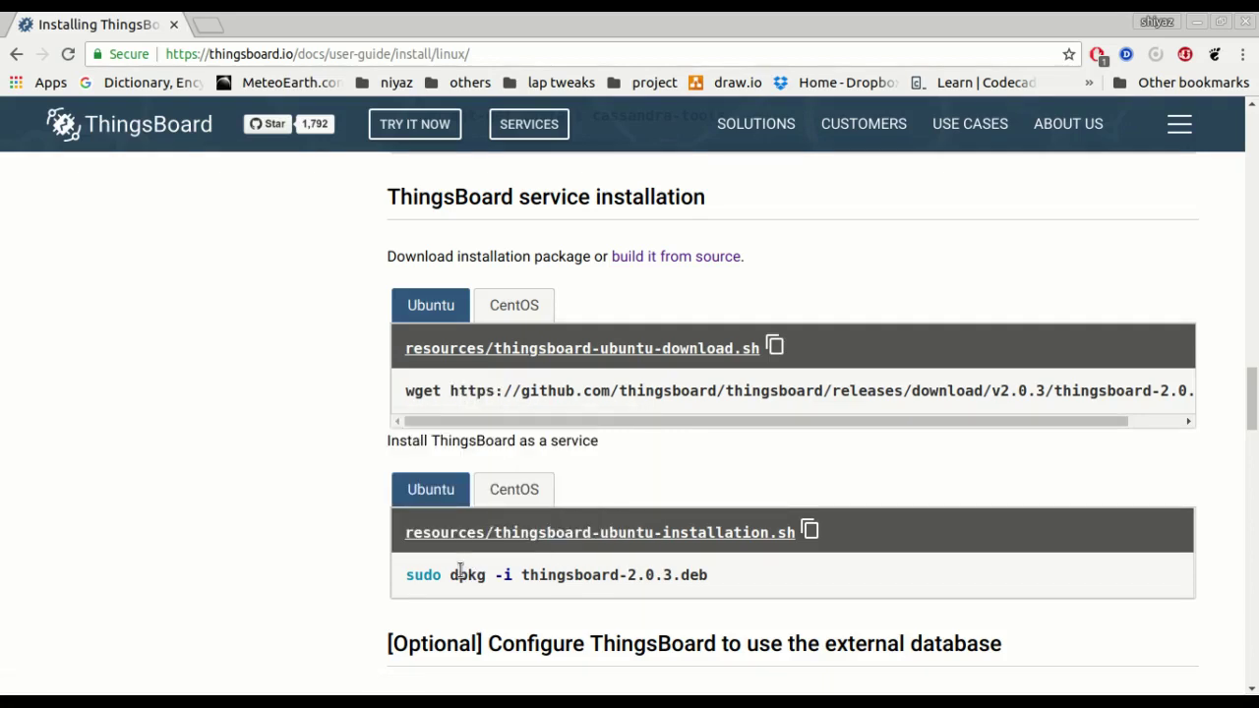
pyautogui.scroll(-1, 547, 509)
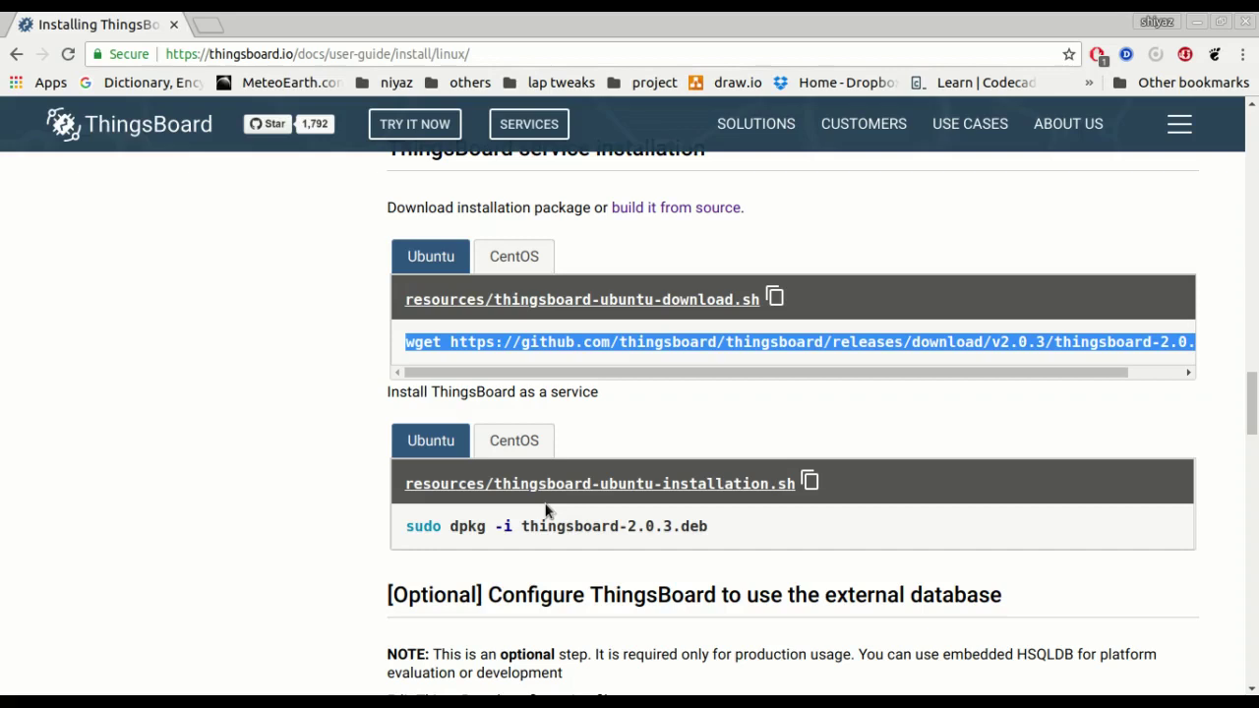
pyautogui.scroll(-3, 568, 576)
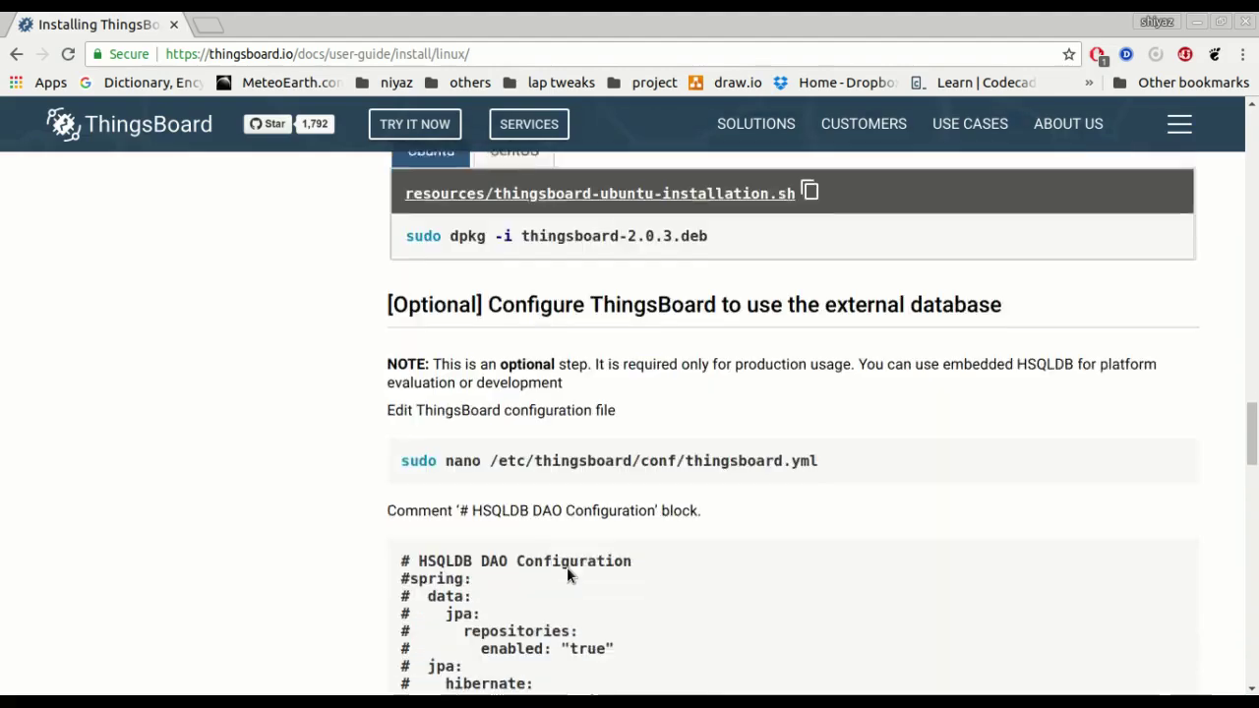
pyautogui.scroll(-13, 567, 577)
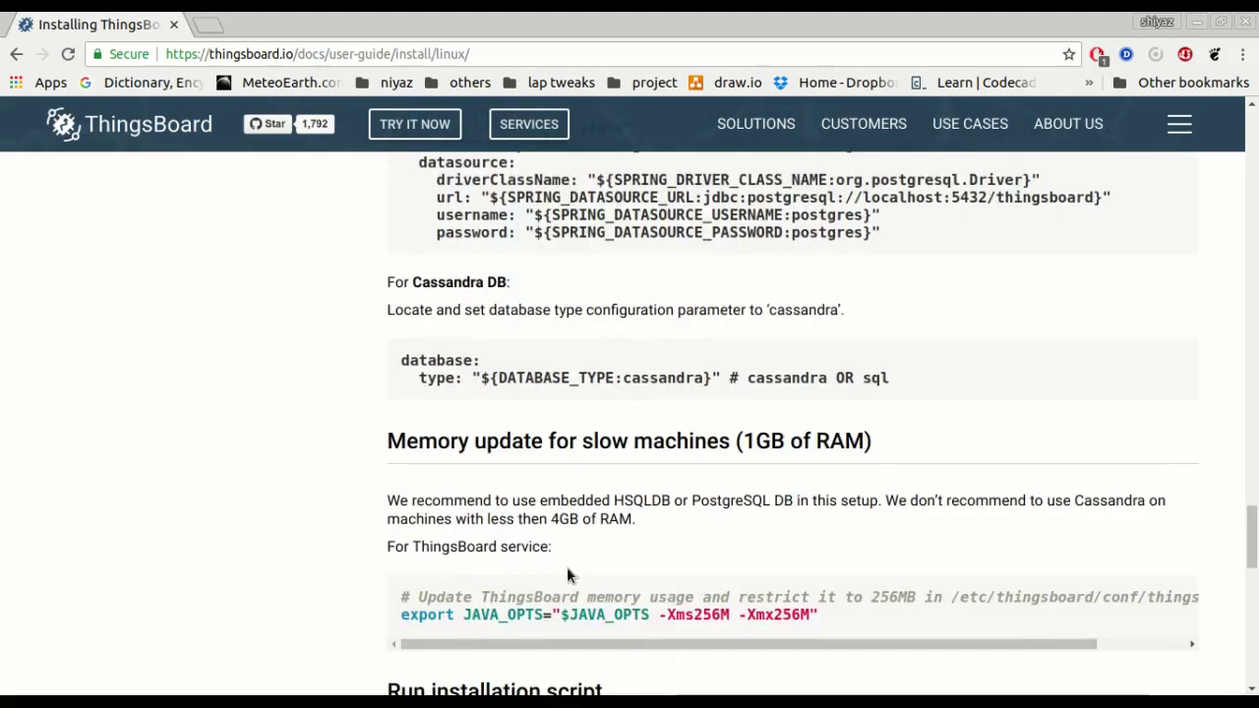
pyautogui.scroll(-5, 568, 576)
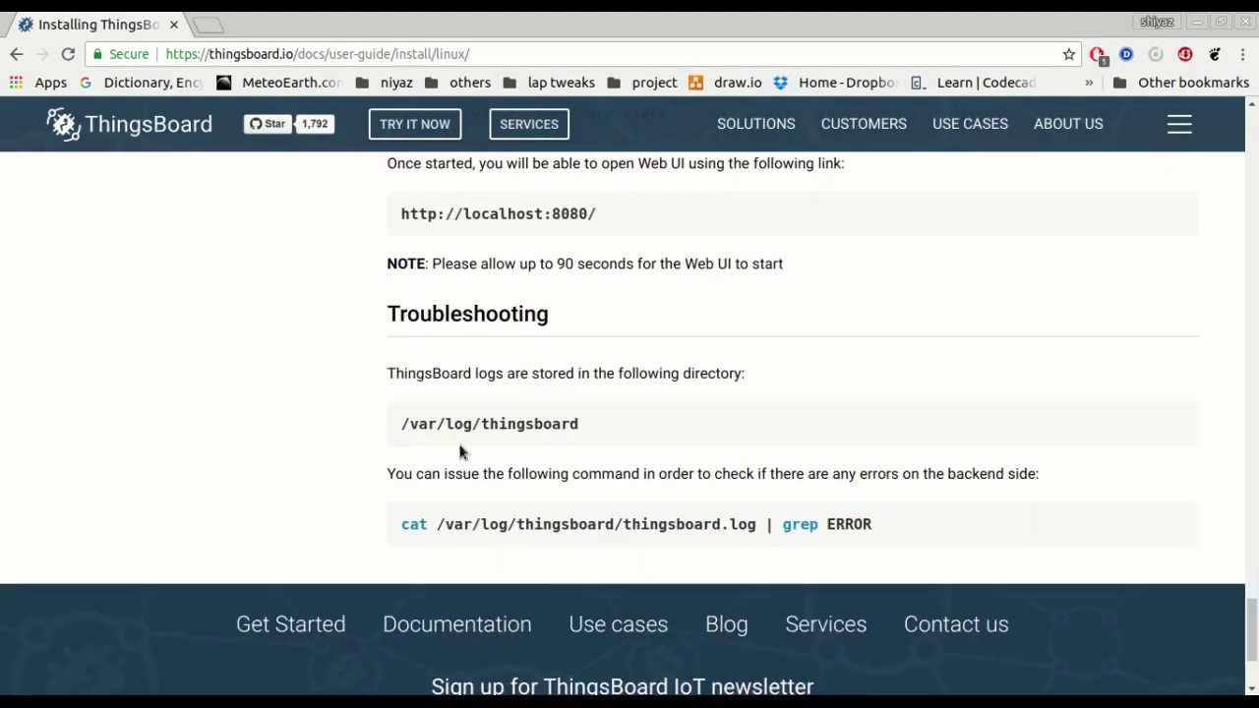
pyautogui.moveTo(401, 433); pyautogui.dragTo(578, 428)
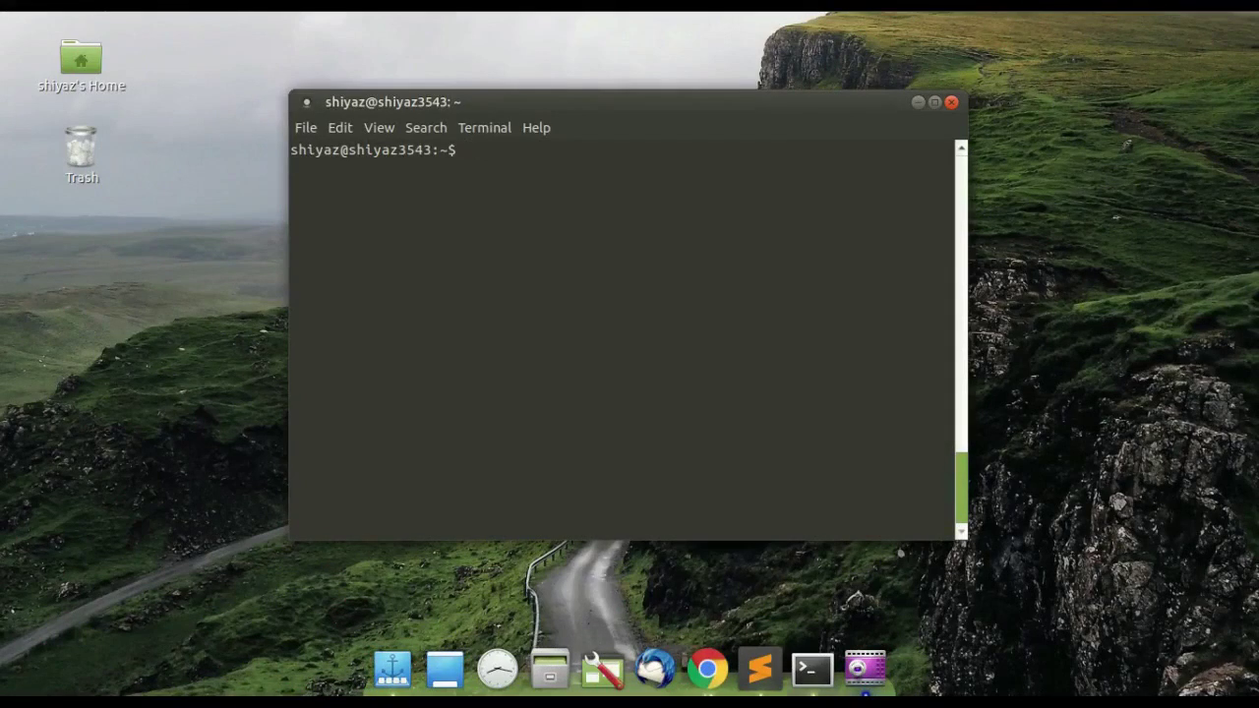
# Run 'sudo service thingsboard start' in the Terminal, then switch to Chrome.
pyautogui.write('sudo service thingsboard start')
pyautogui.press('Return')
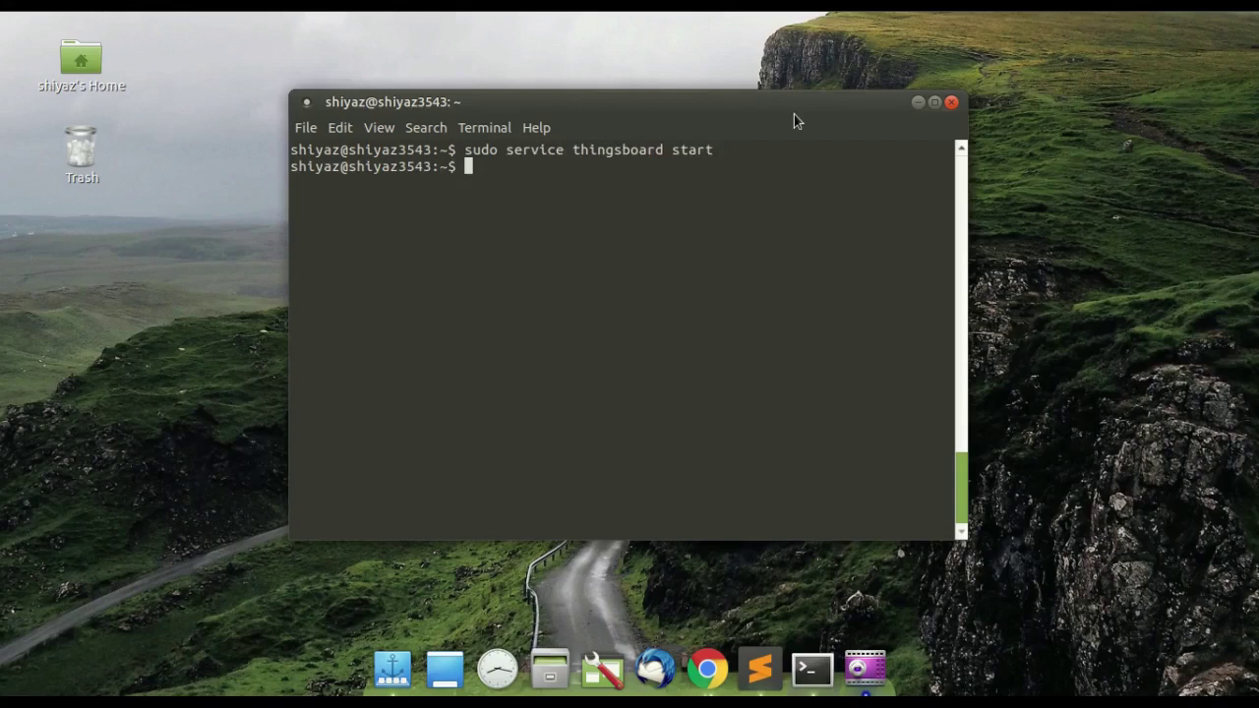
pyautogui.click(707, 659)
# Load the ThingsBoard server at 192.168.1.9:8080 in the browser.
pyautogui.click(140, 58)
pyautogui.write('192.1')
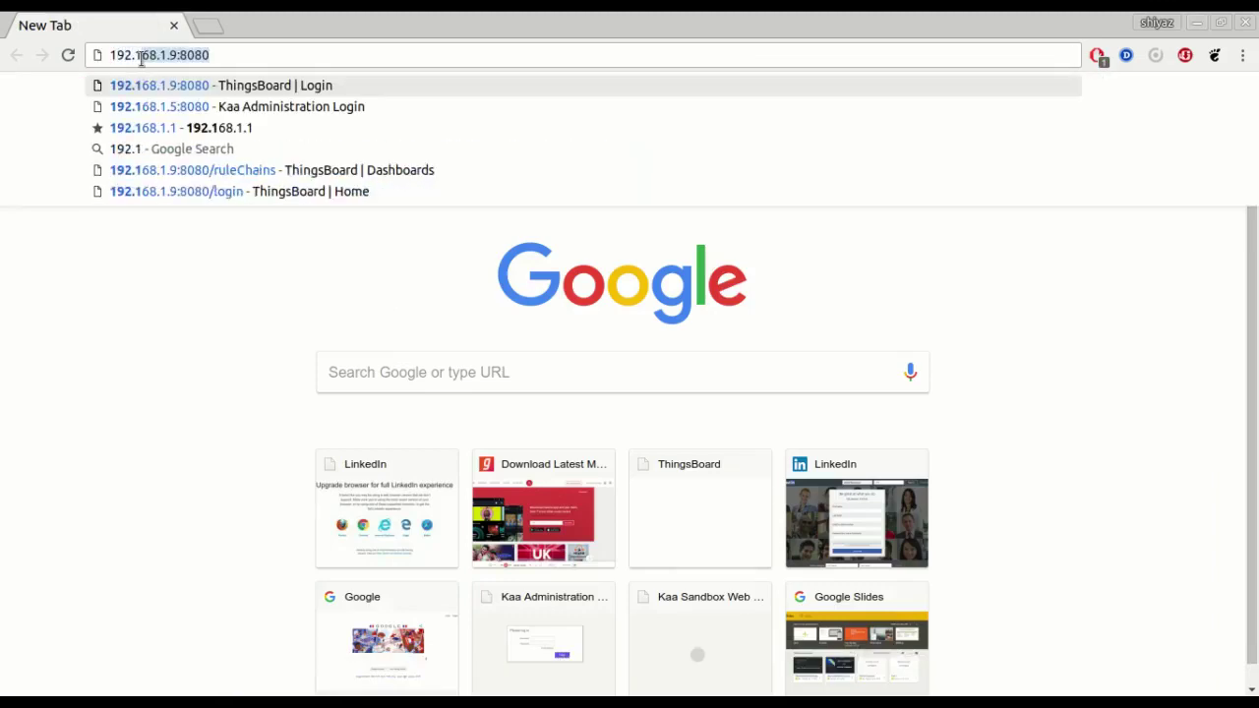
pyautogui.write('68.1.')
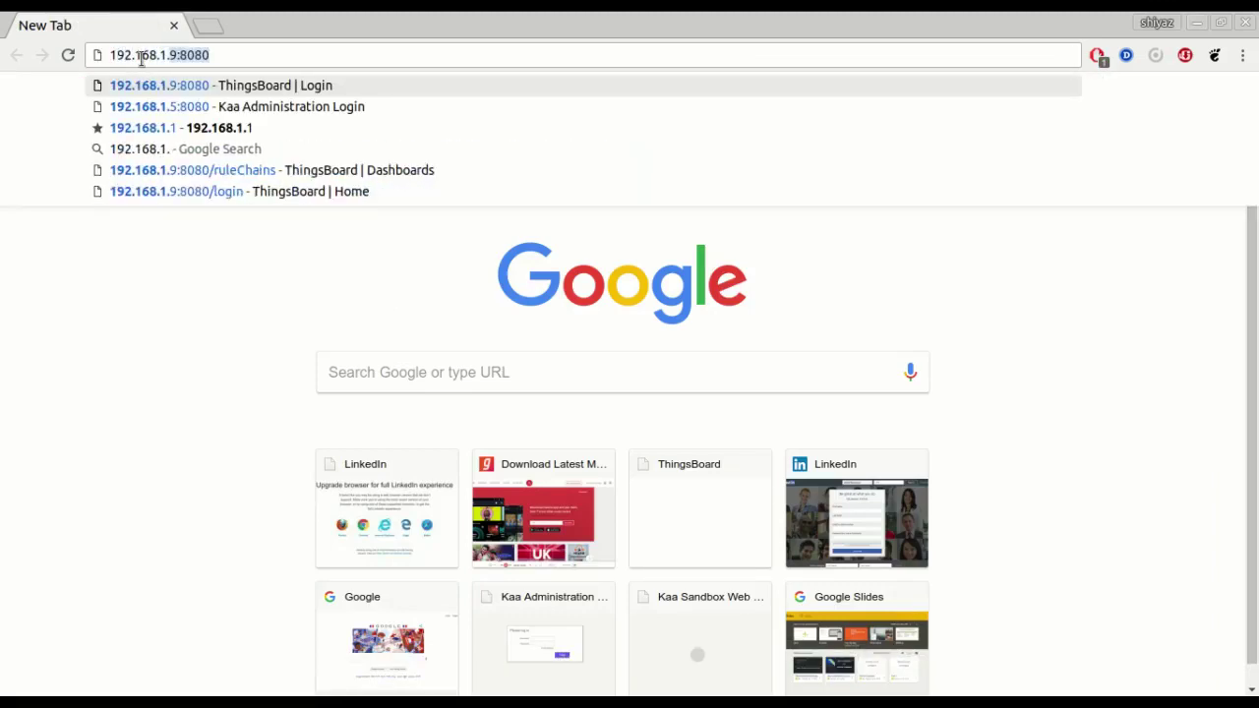
pyautogui.write('9:80880')
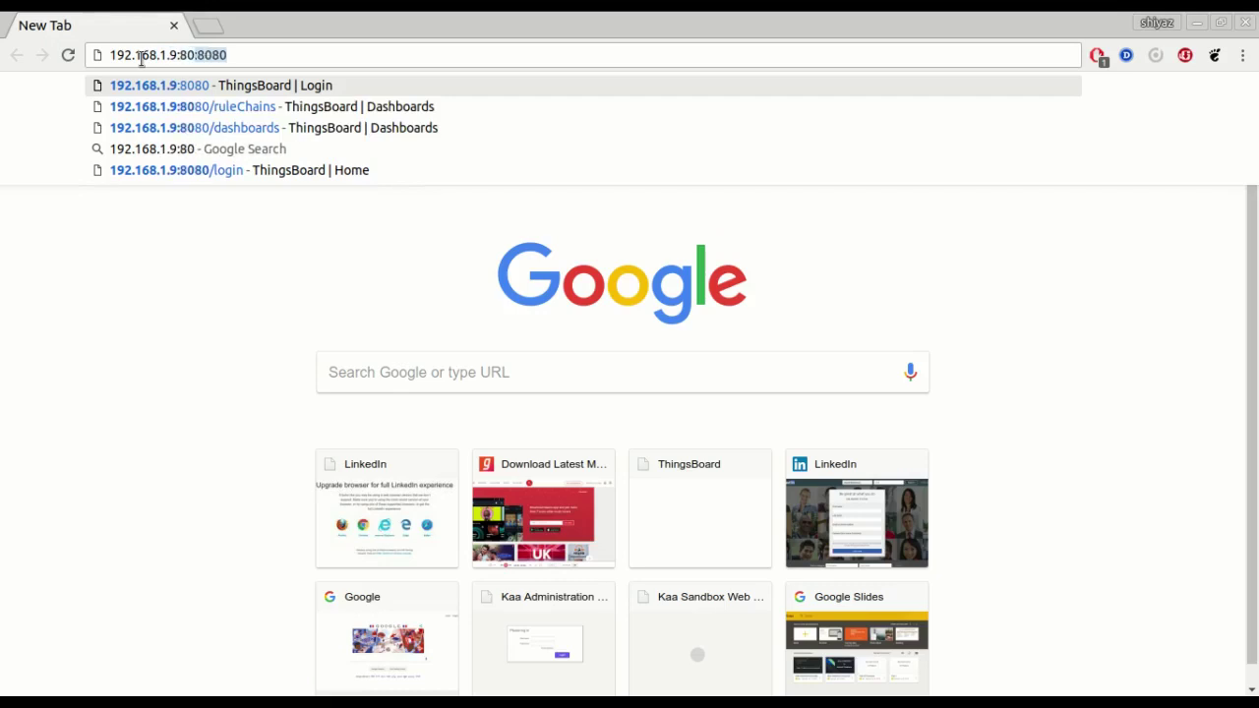
pyautogui.press('BackSpace')
pyautogui.press('BackSpace')
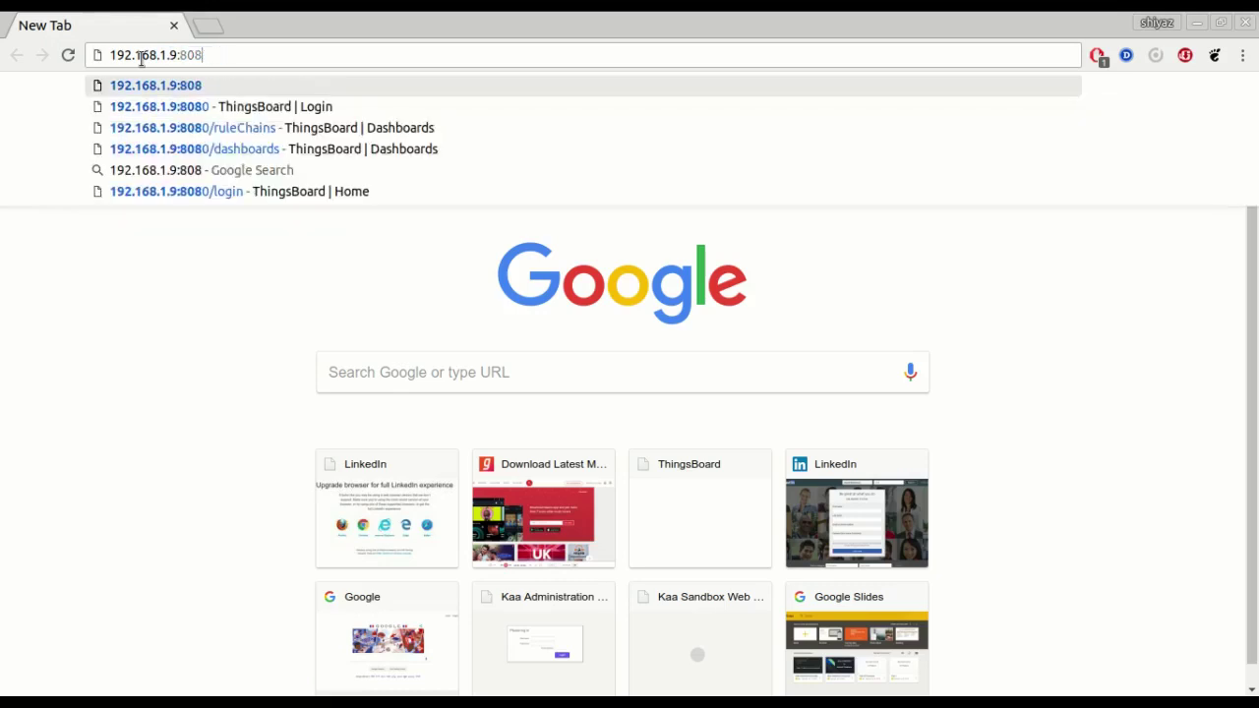
pyautogui.write('0')
pyautogui.press('Return')
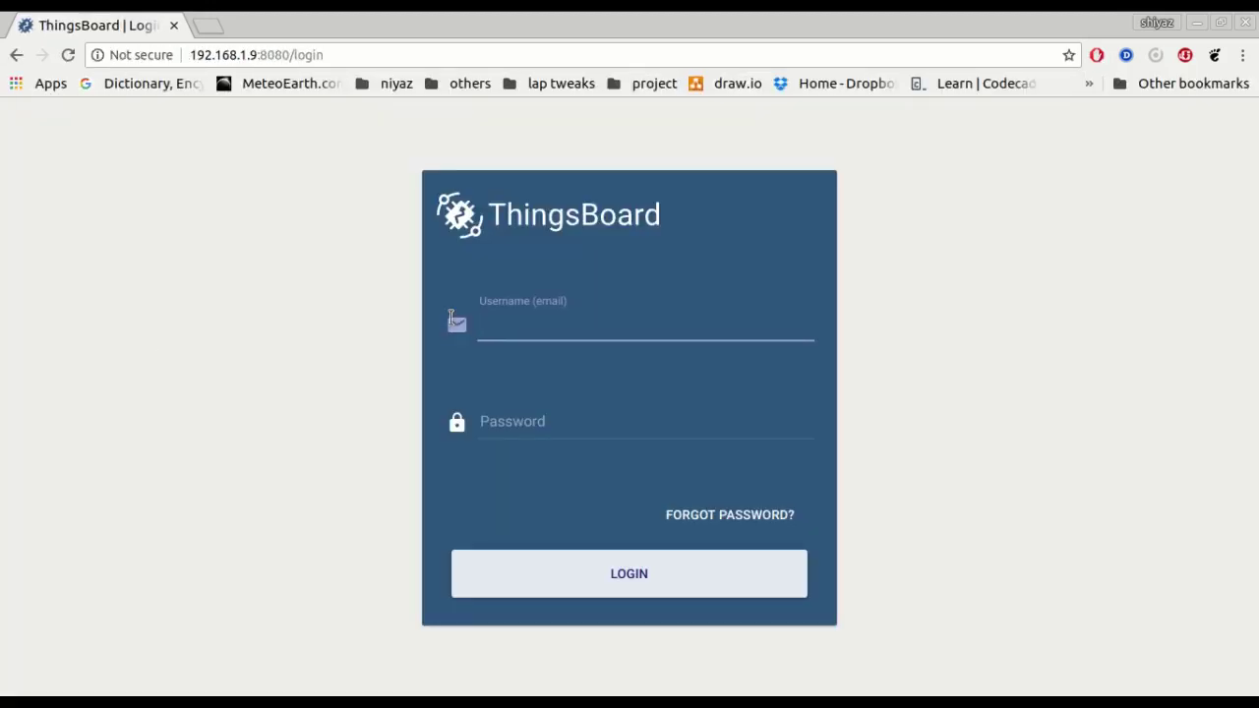
# Log in as the tenant administrator with the saved username and the account password.
pyautogui.click(497, 330)
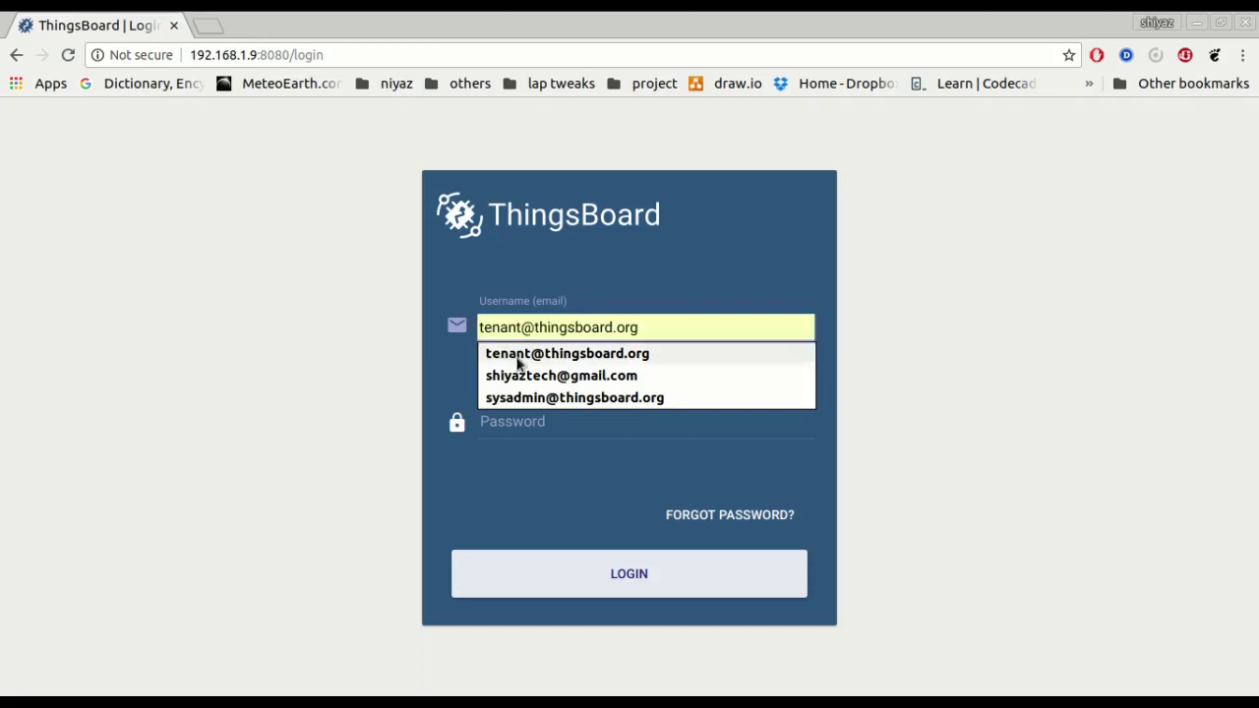
pyautogui.click(516, 358)
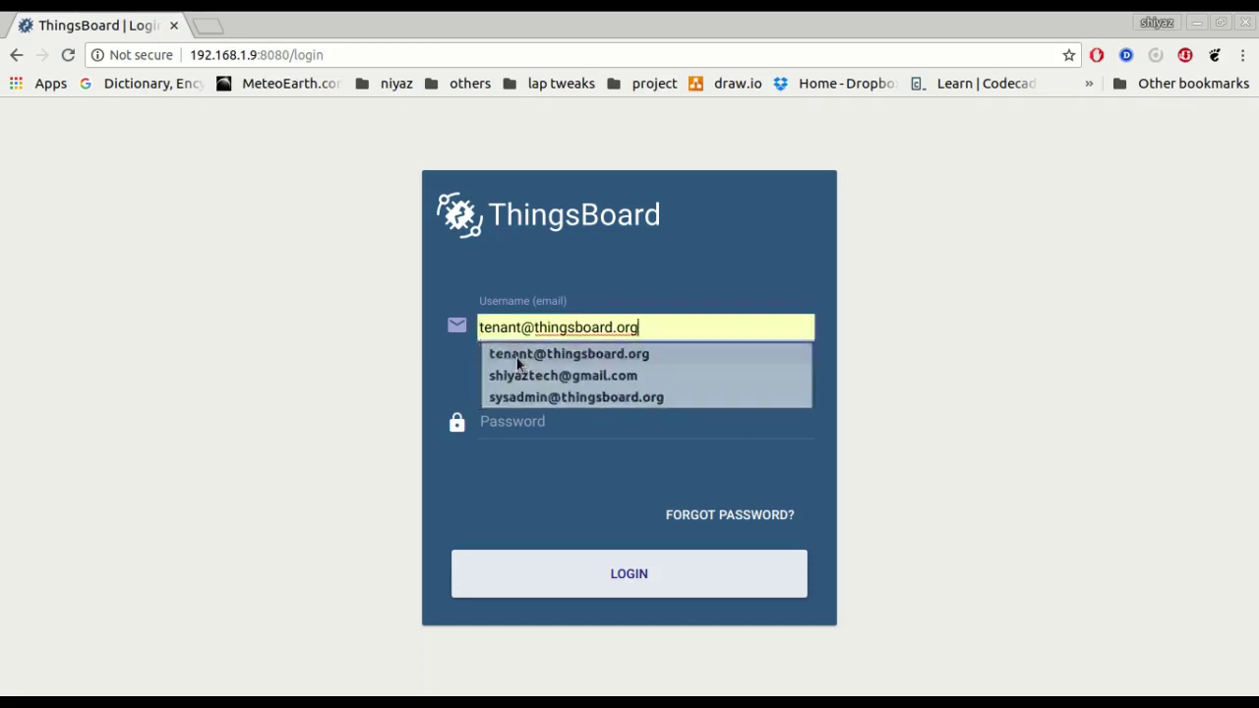
pyautogui.click(535, 429)
pyautogui.write('tenant')
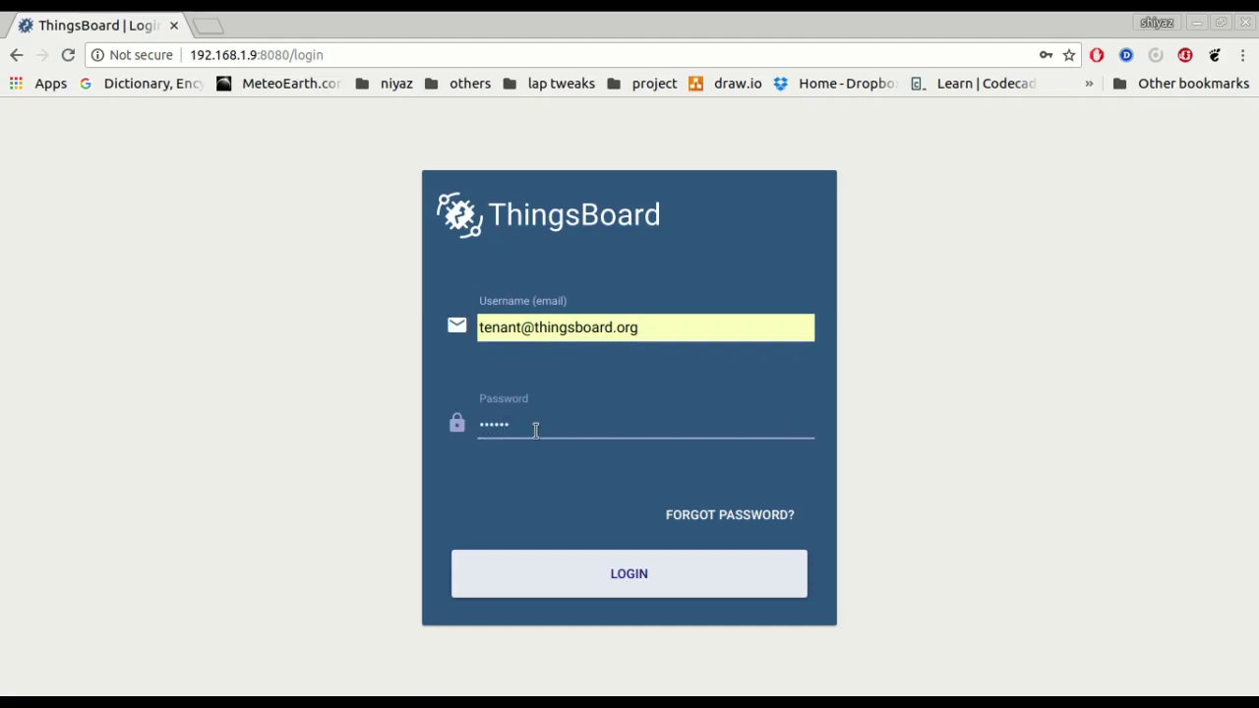
pyautogui.click(613, 587)
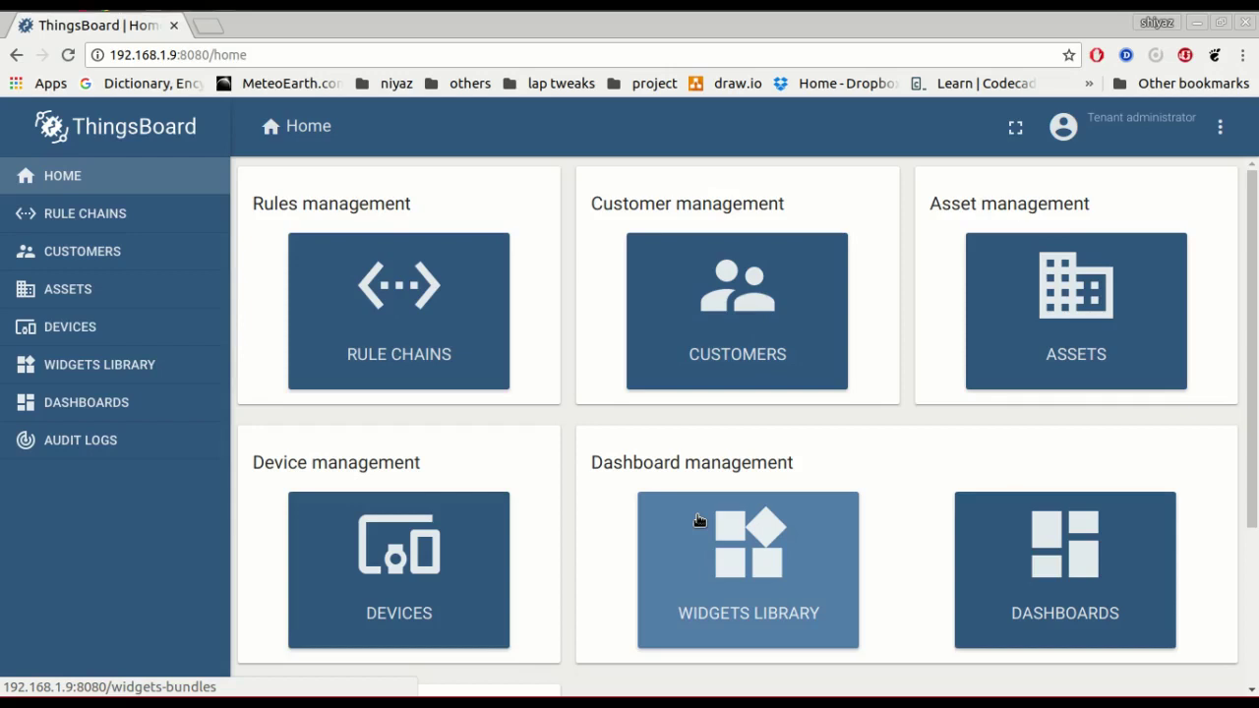
# Add a device named 'Test Device 1' of type 'Test Device' and open its details.
pyautogui.click(186, 343)
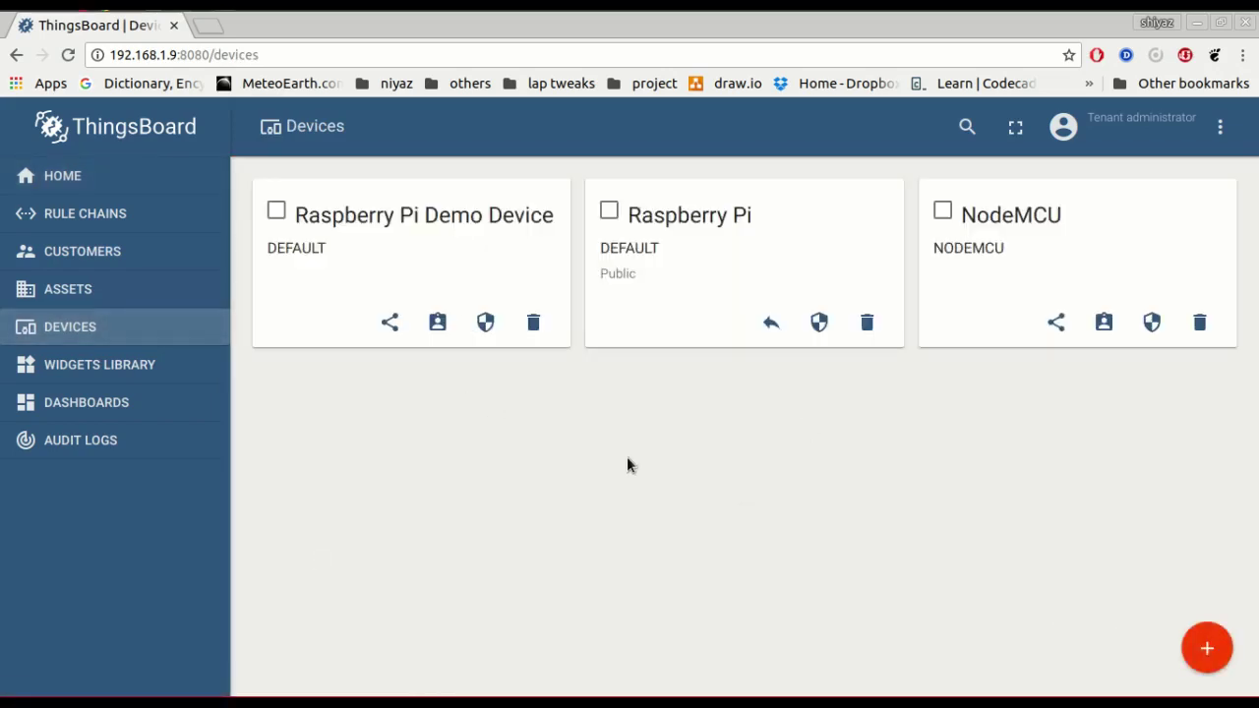
pyautogui.click(1207, 647)
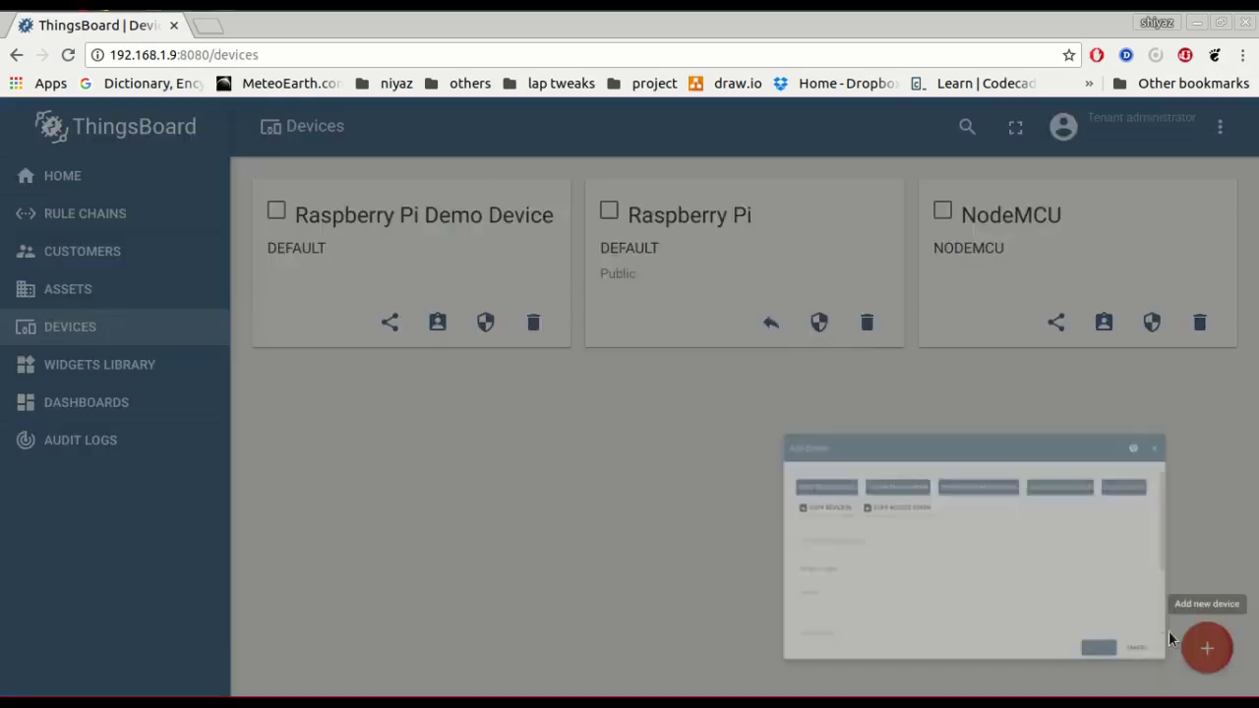
pyautogui.click(640, 285)
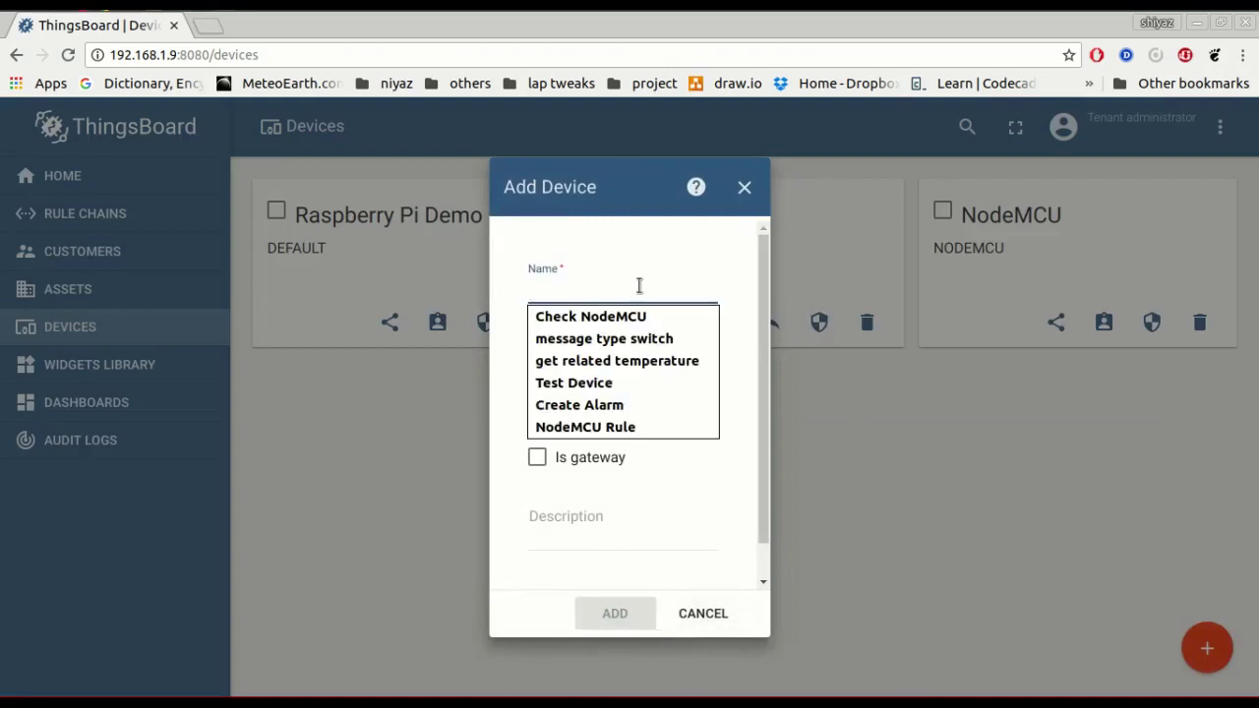
pyautogui.click(623, 383)
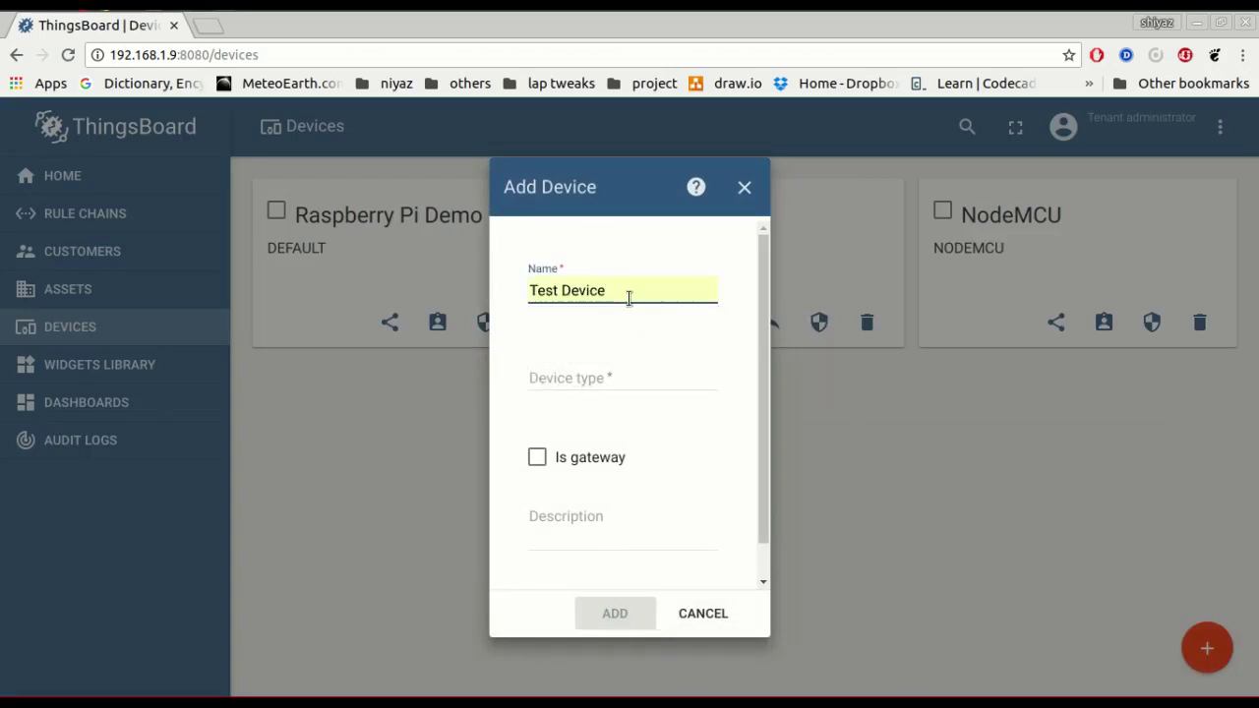
pyautogui.write('1')
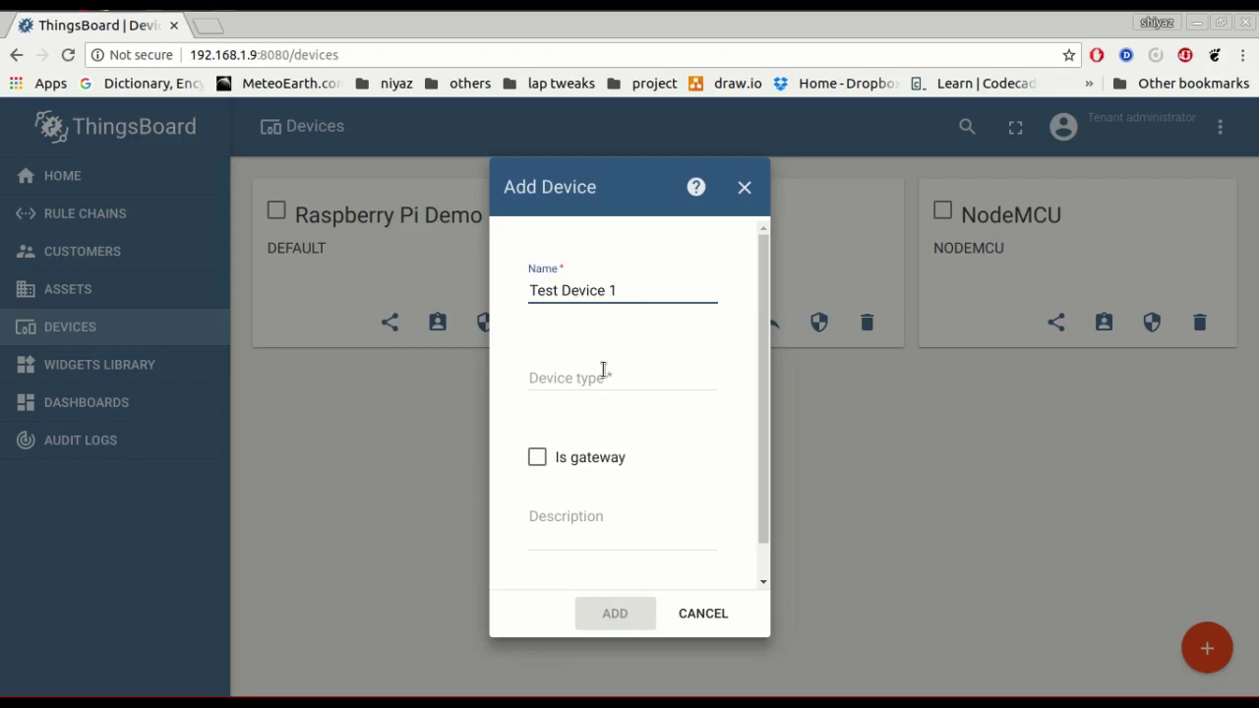
pyautogui.click(603, 369)
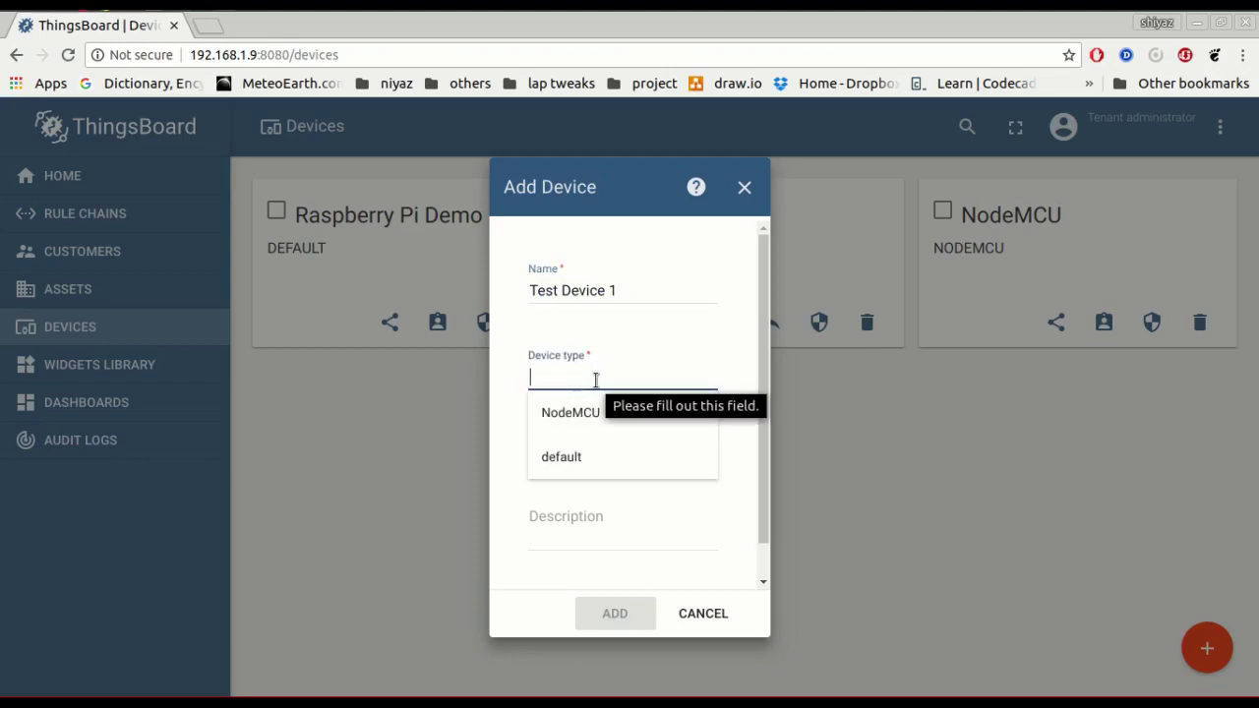
pyautogui.write('Test De')
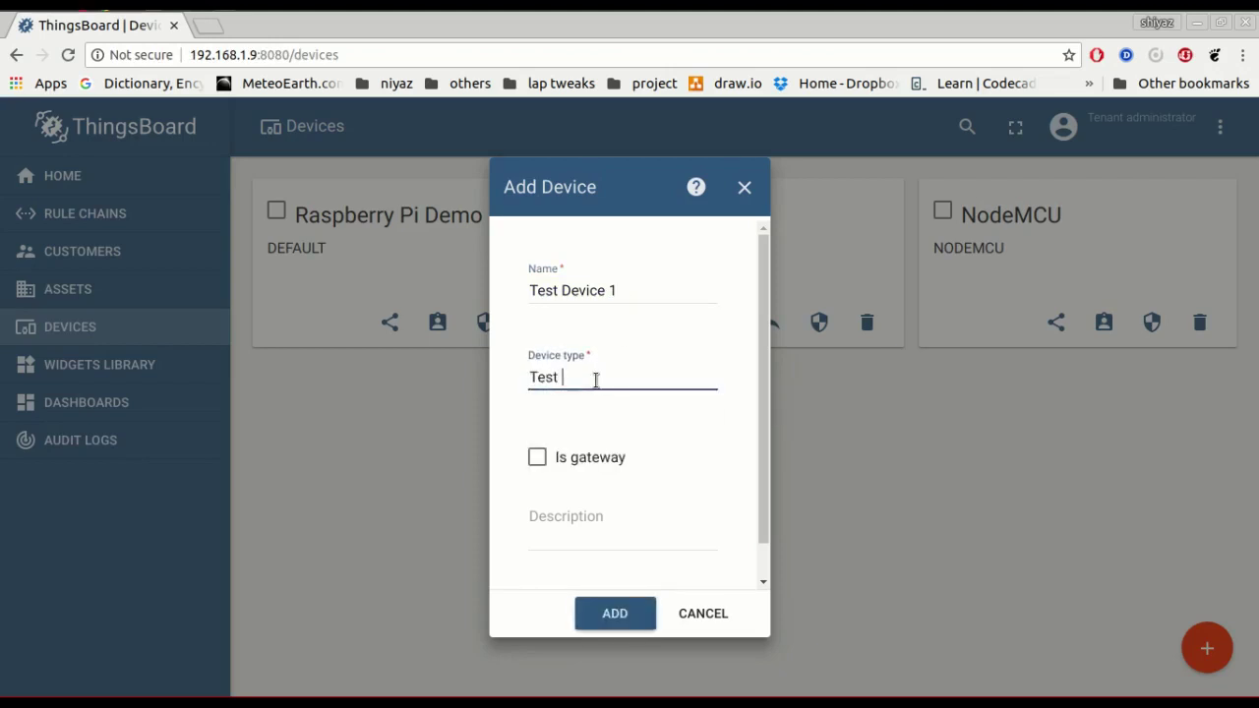
pyautogui.write('vice')
pyautogui.click(650, 610)
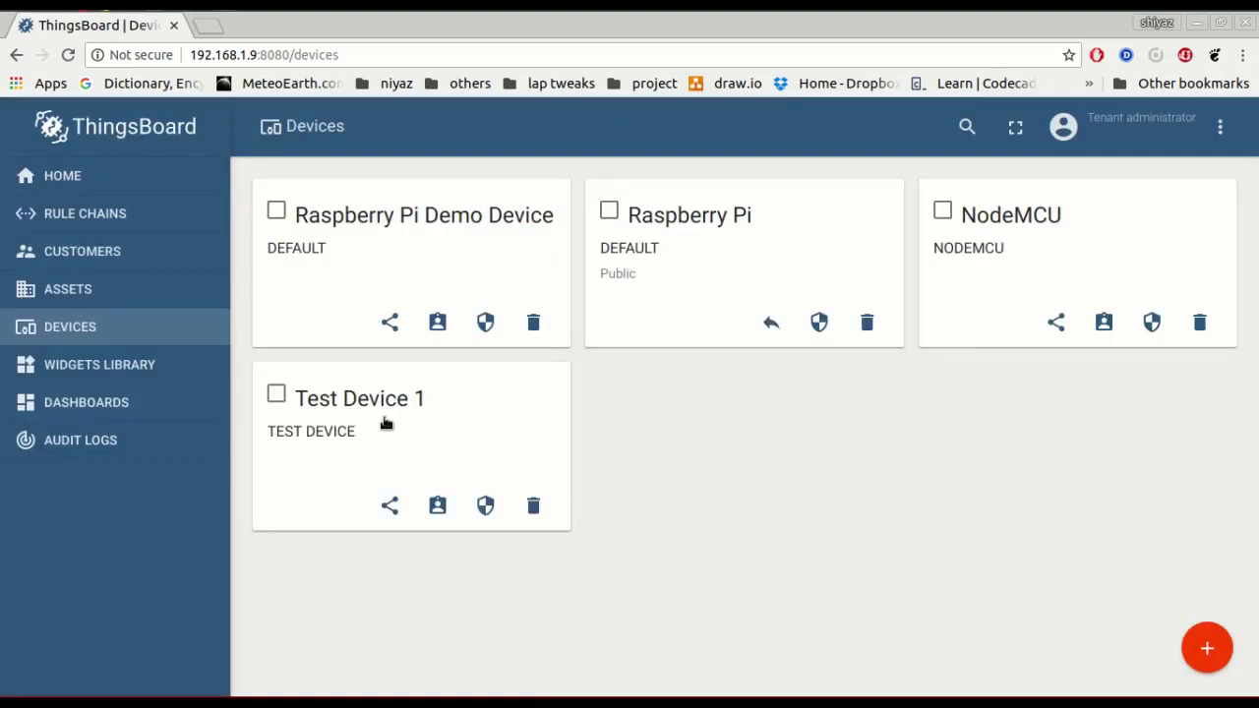
pyautogui.click(386, 423)
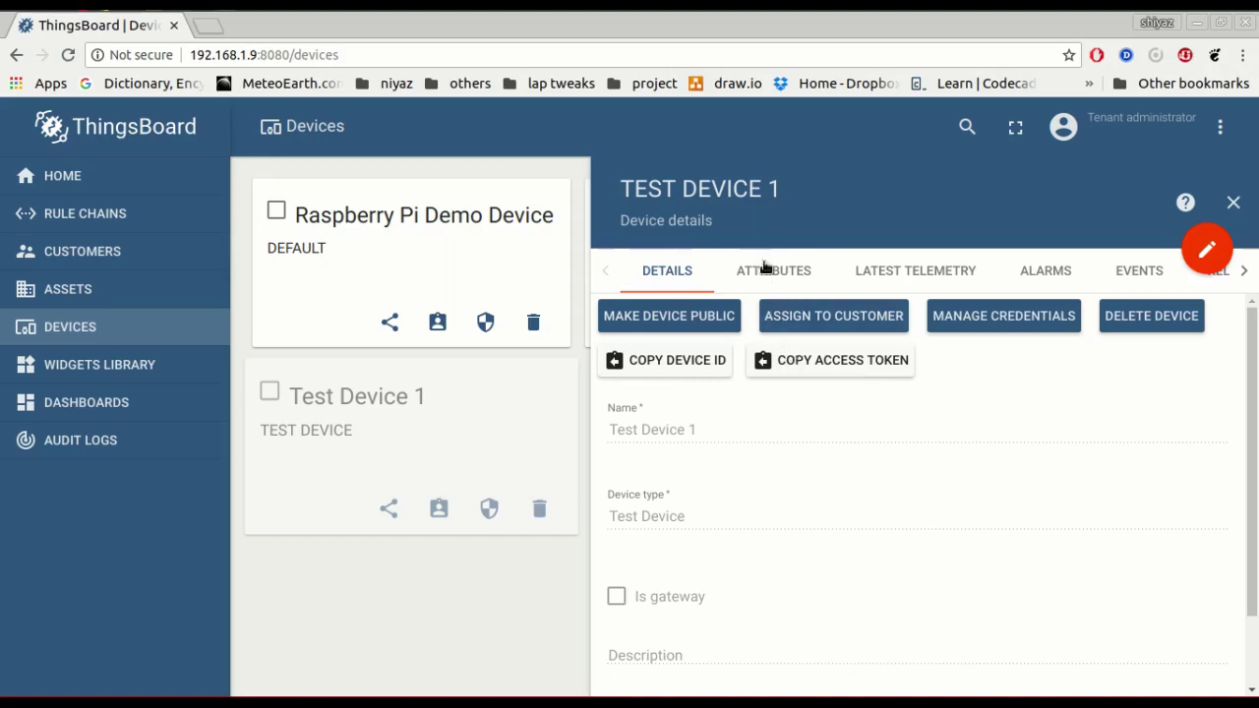
# Check Test Device 1's attributes, latest telemetry and alarms, finding each empty.
pyautogui.click(821, 278)
pyautogui.click(917, 272)
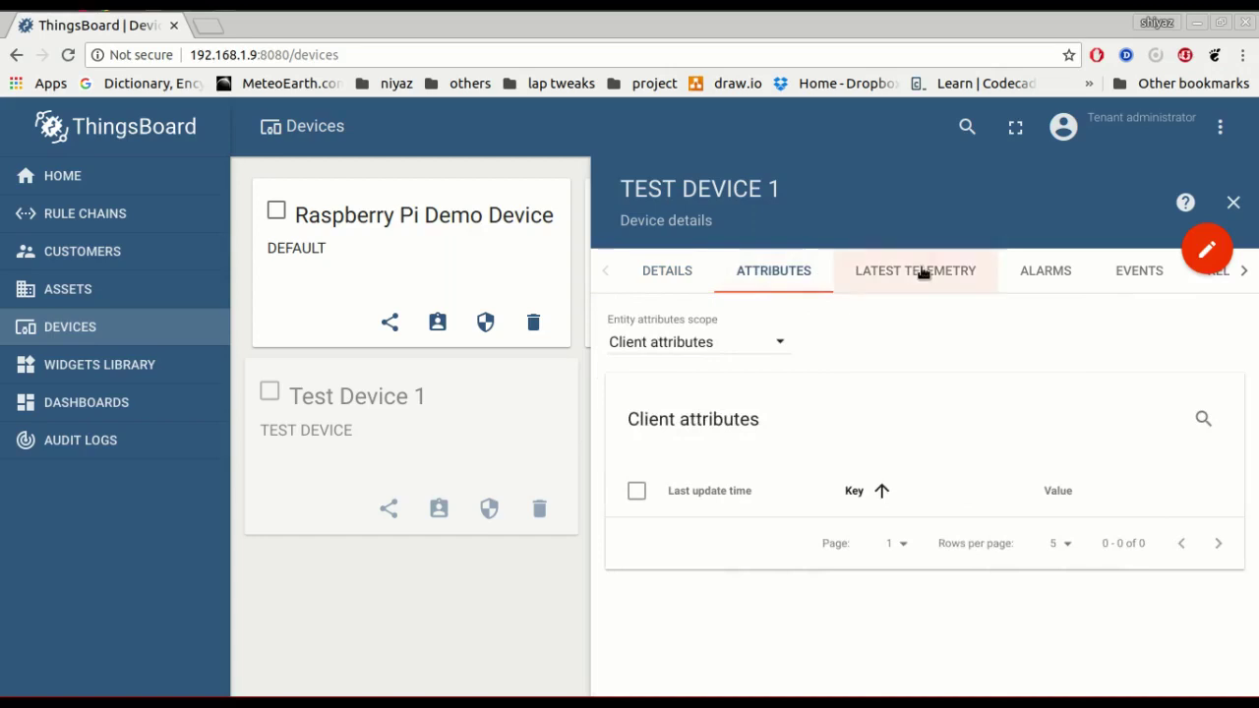
pyautogui.click(783, 273)
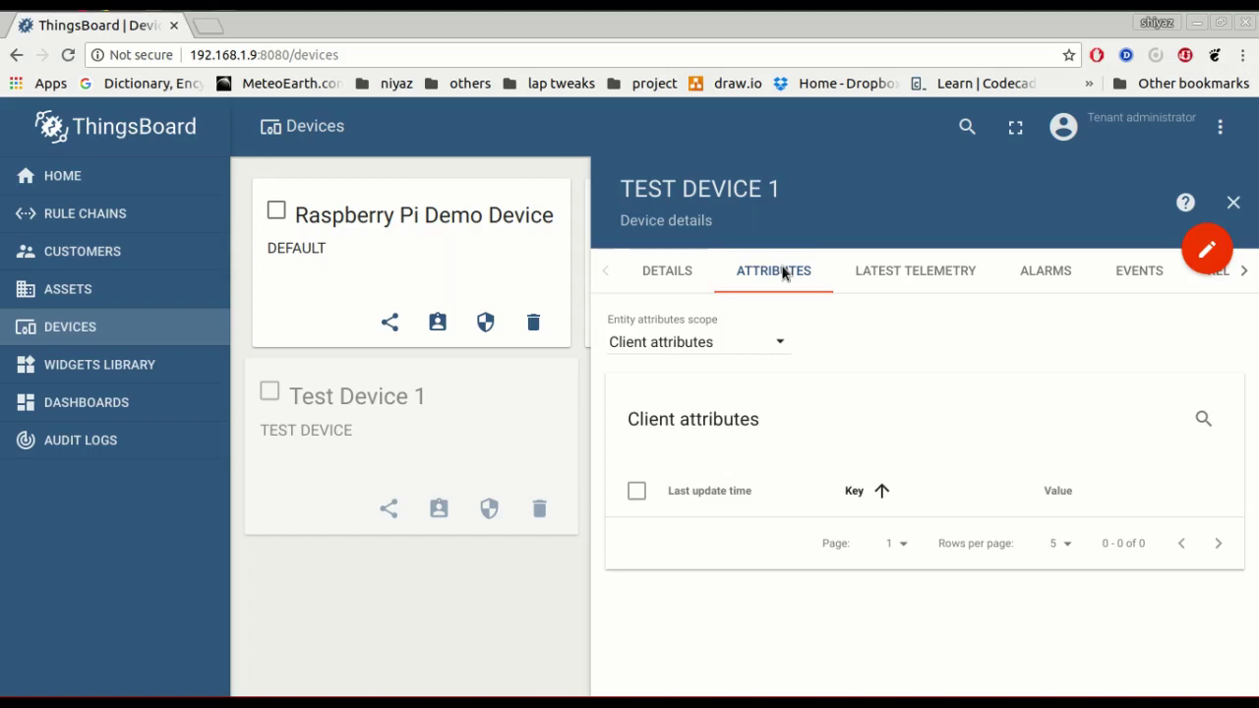
pyautogui.click(905, 278)
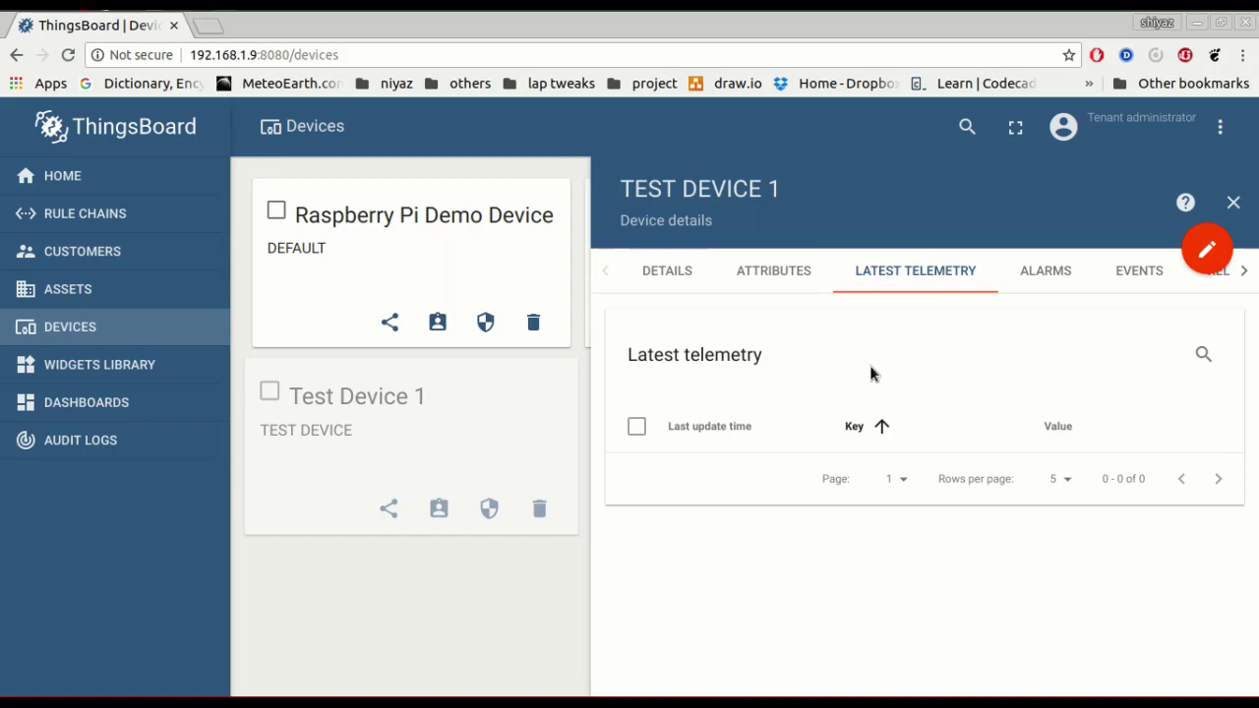
pyautogui.click(773, 274)
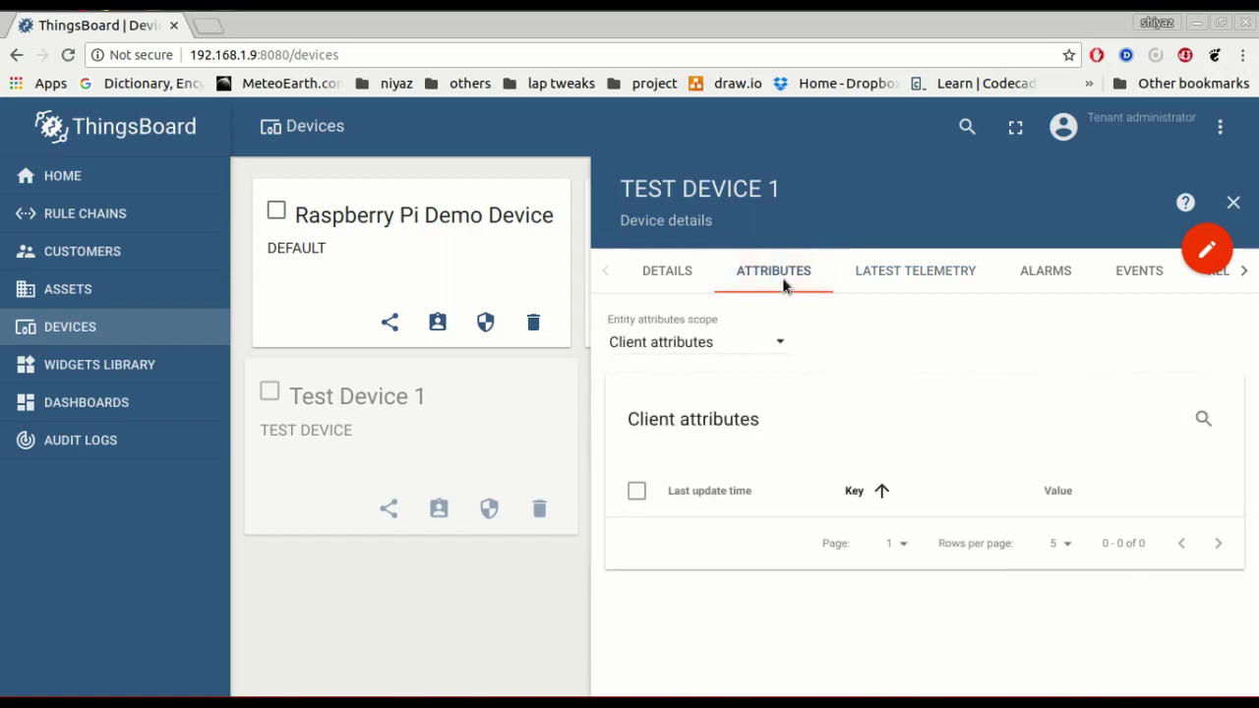
pyautogui.click(881, 280)
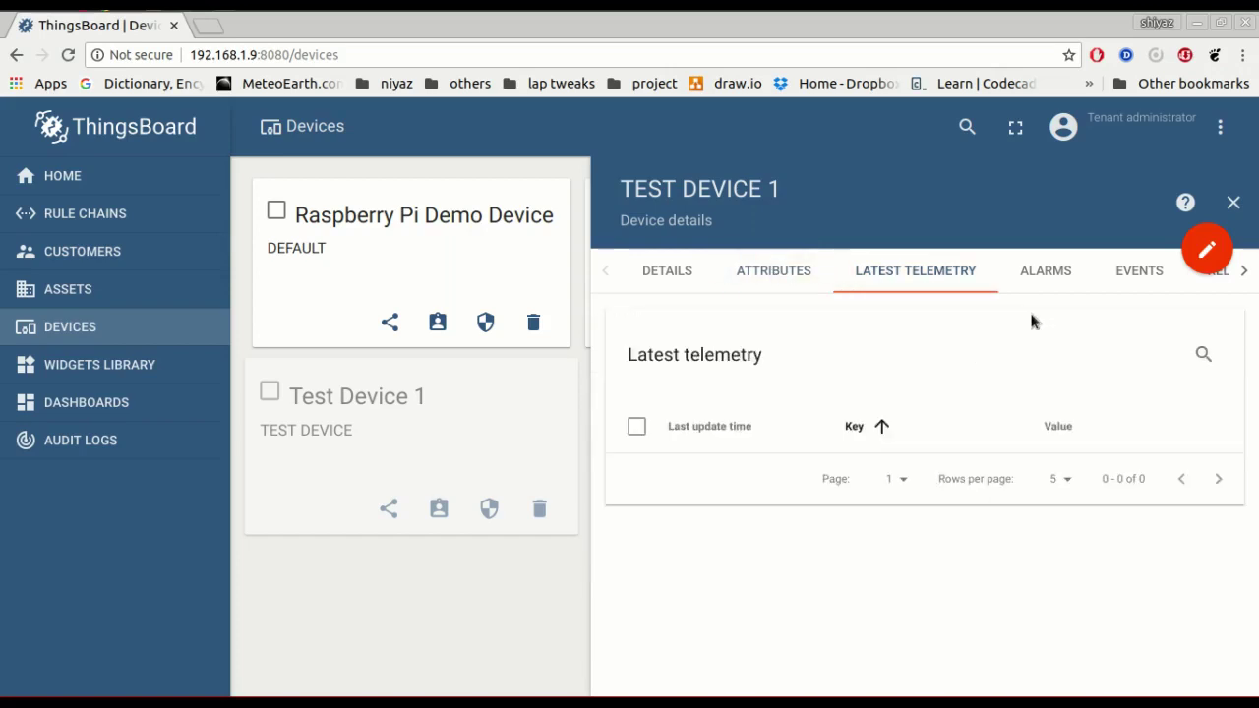
pyautogui.click(1045, 271)
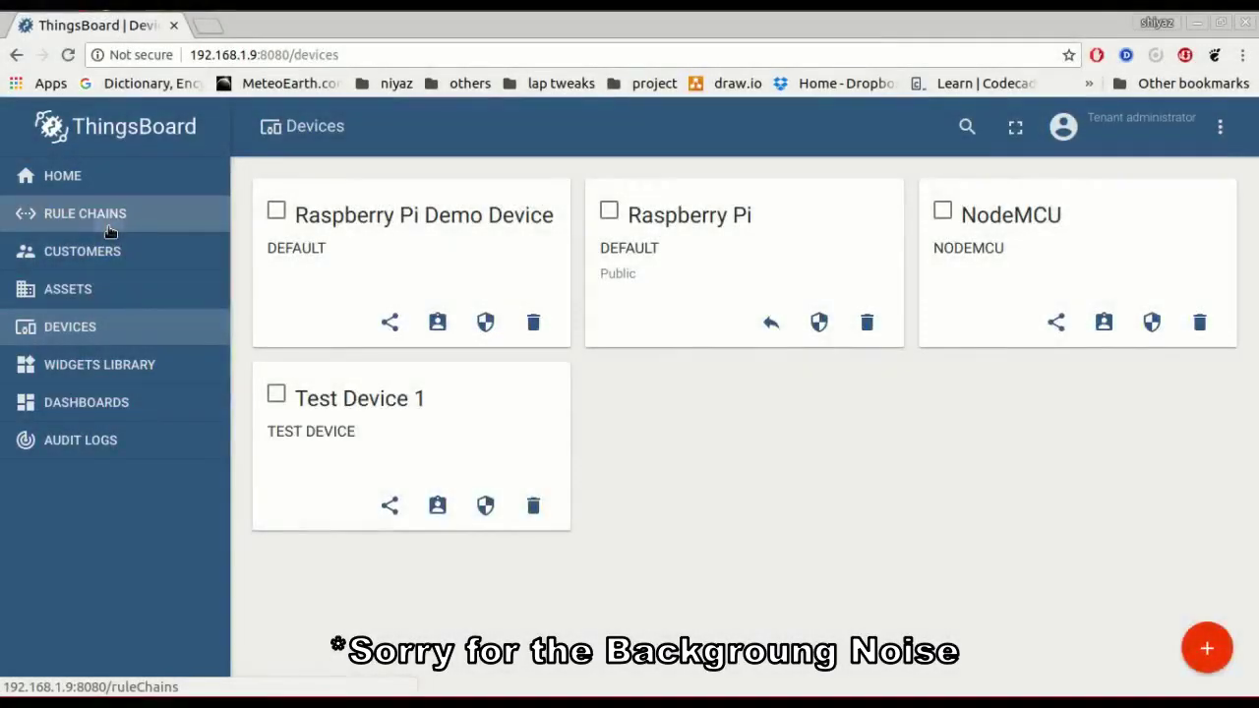
# Create rule chain 'Test Rule Chain' with debug mode on and open it in the editor.
pyautogui.click(110, 224)
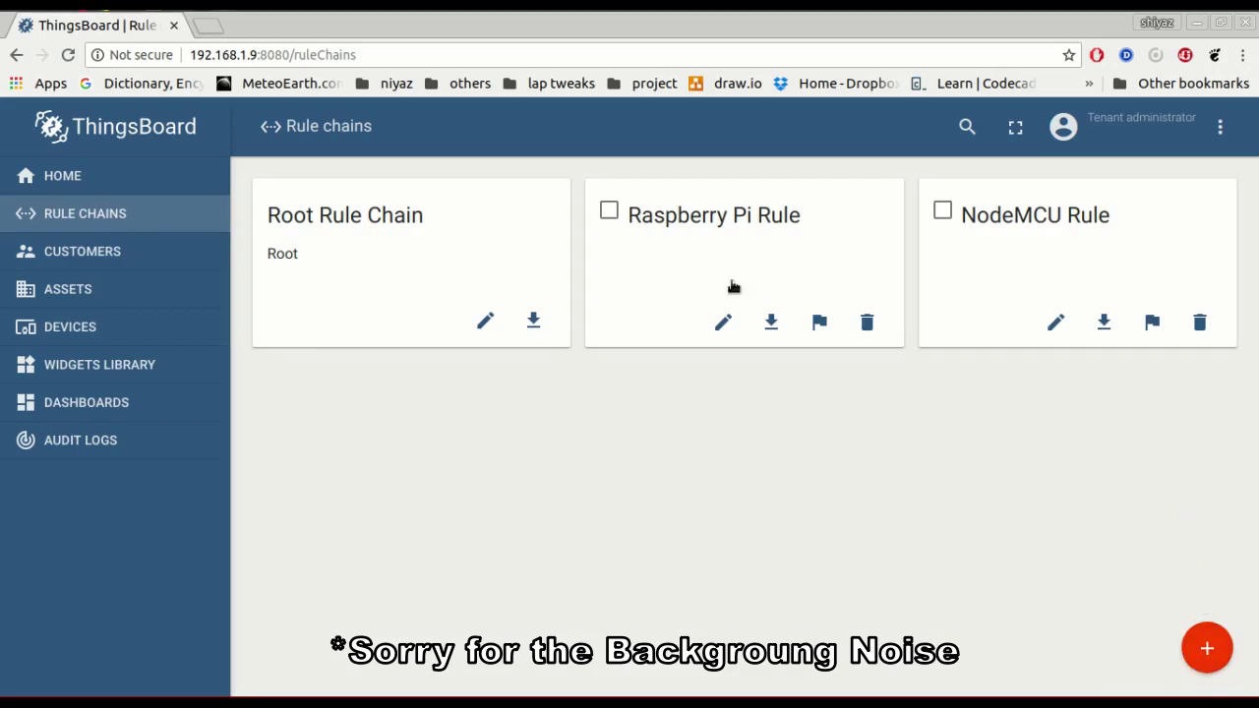
pyautogui.moveTo(1207, 644)
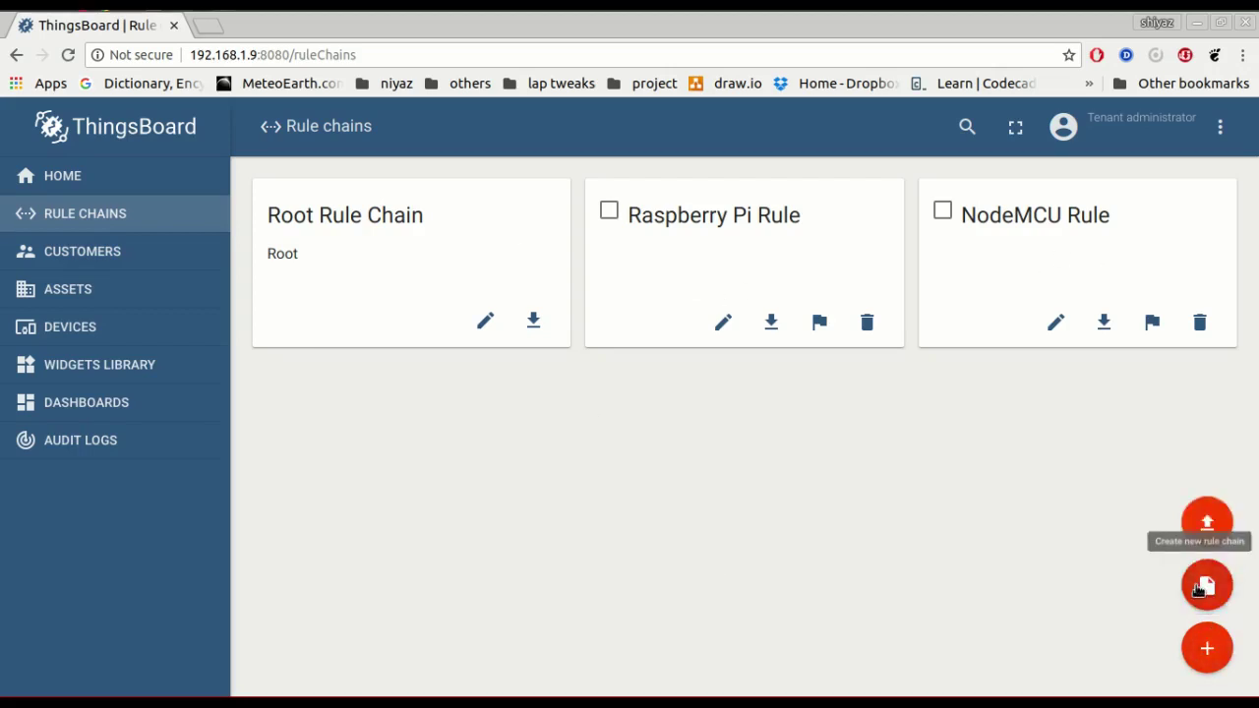
pyautogui.click(1205, 586)
pyautogui.click(548, 317)
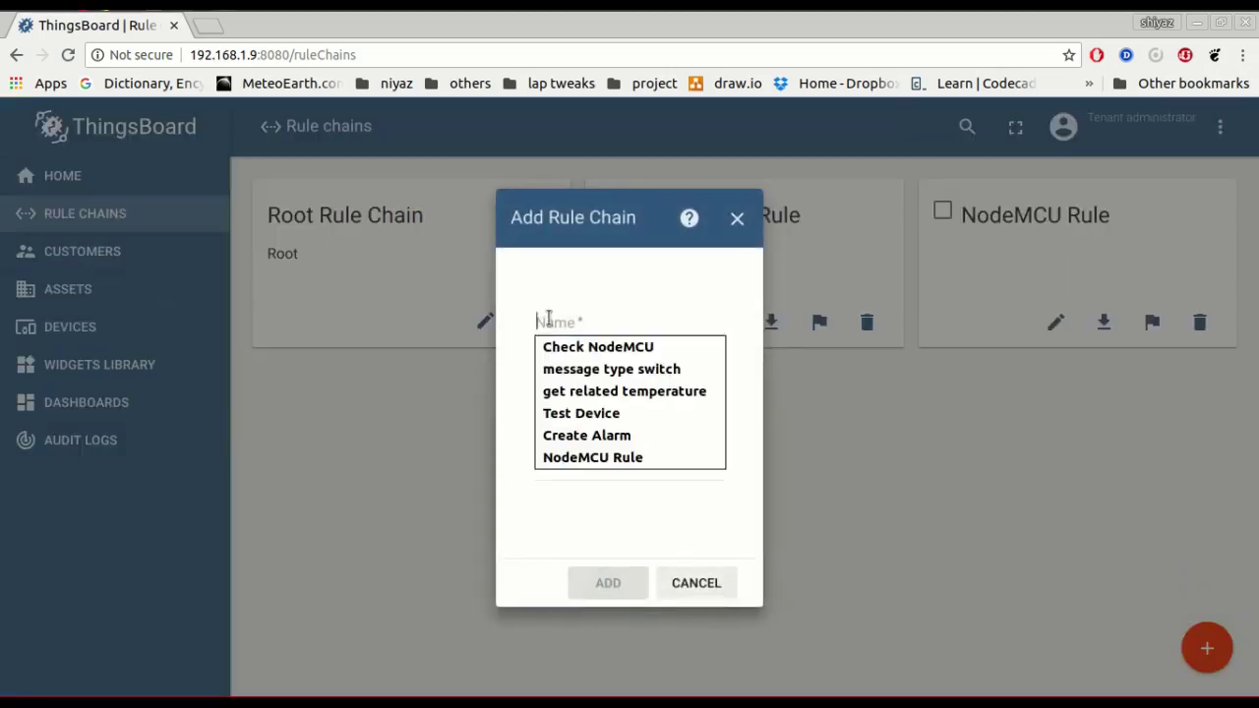
pyautogui.click(570, 412)
pyautogui.doubleClick(593, 315)
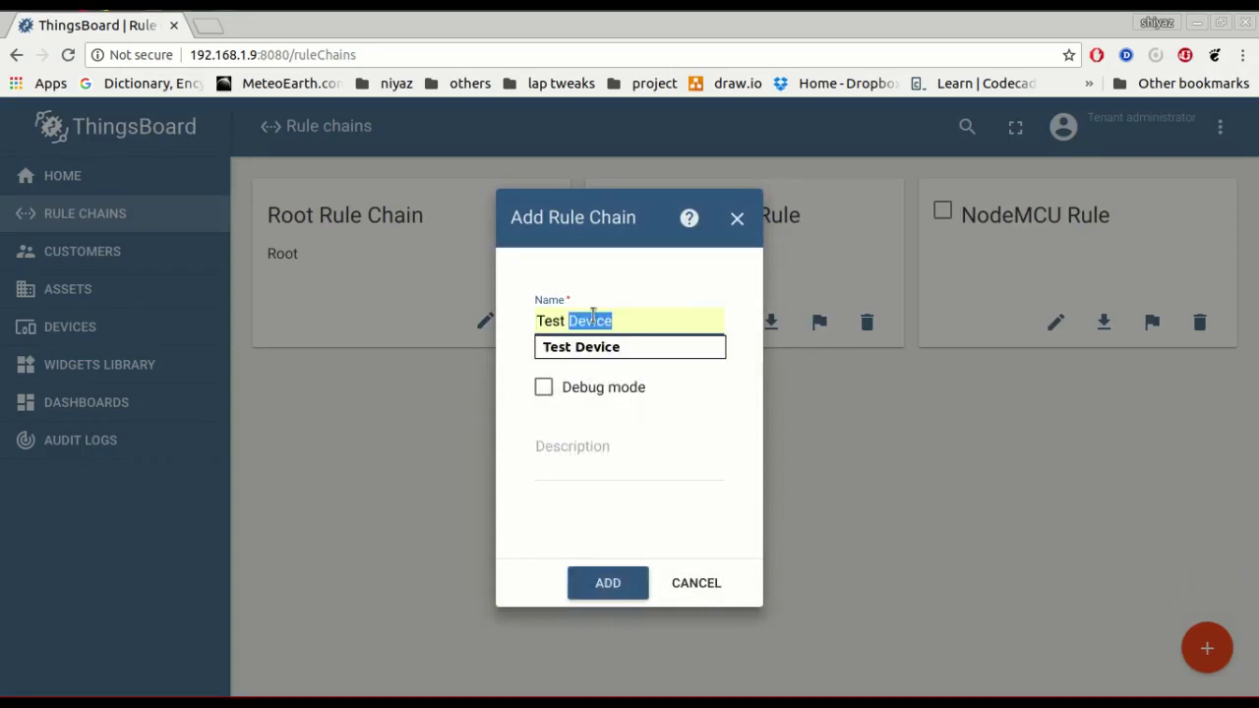
pyautogui.write('Rule Chain')
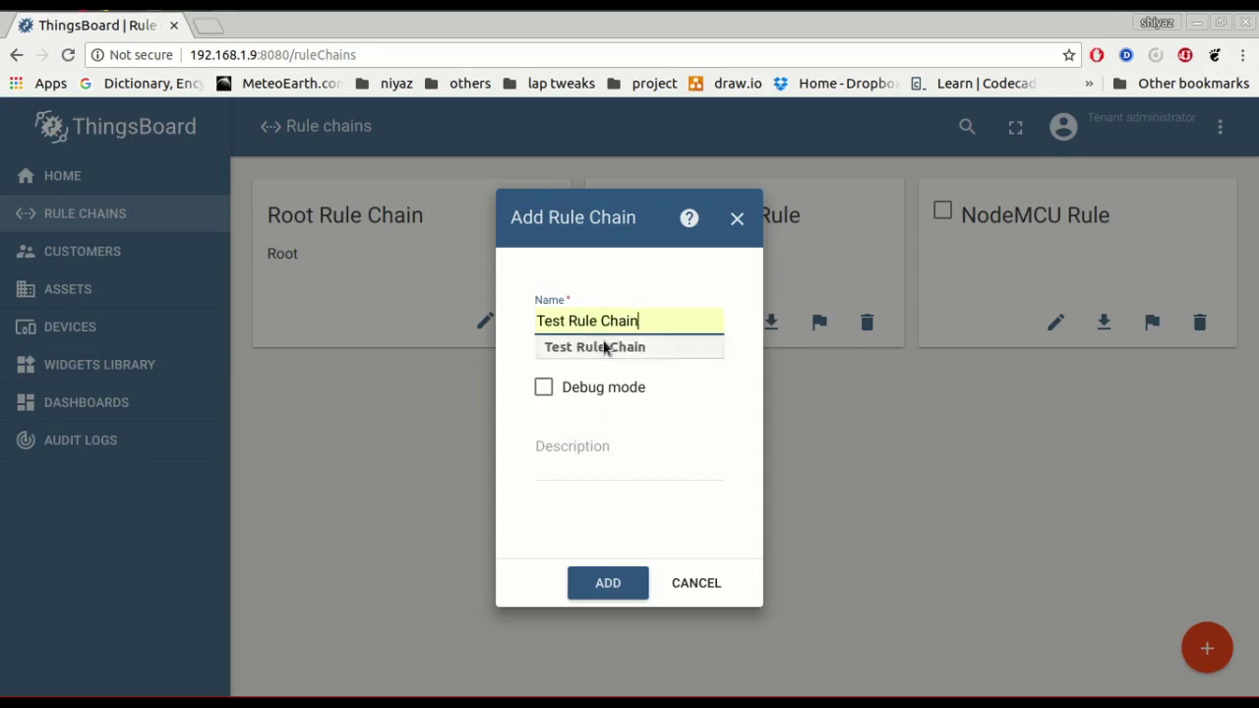
pyautogui.click(593, 347)
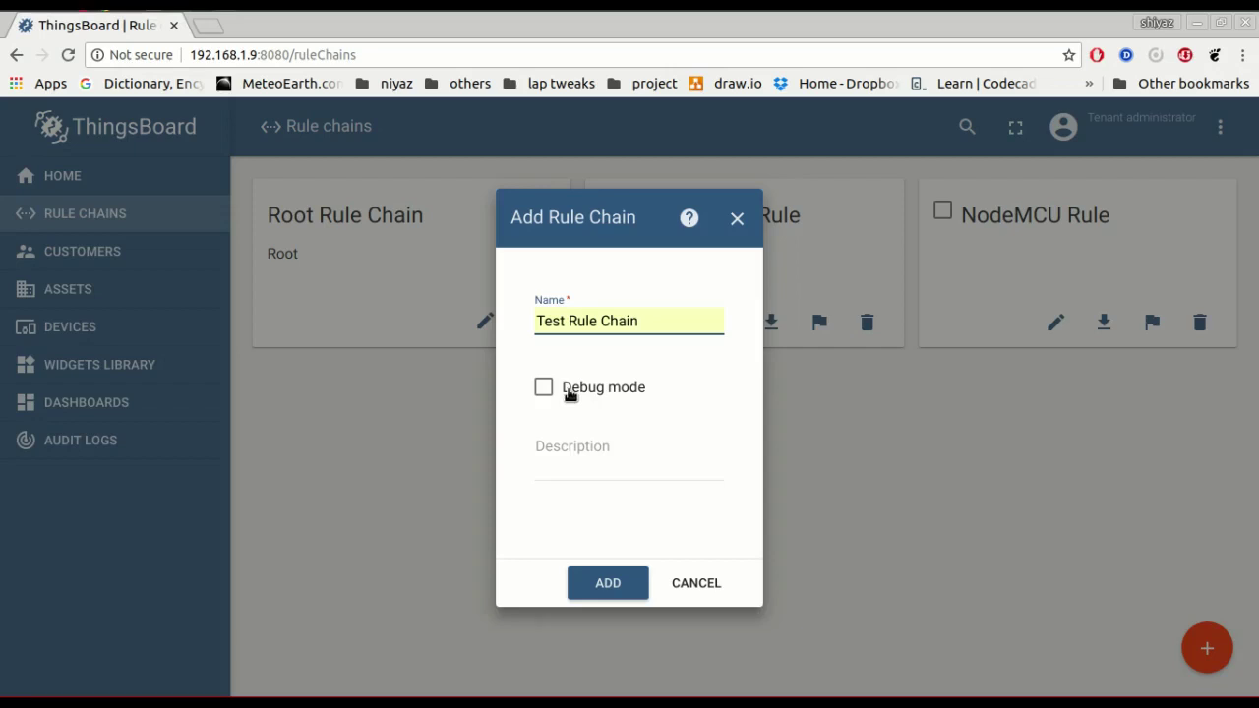
pyautogui.click(569, 395)
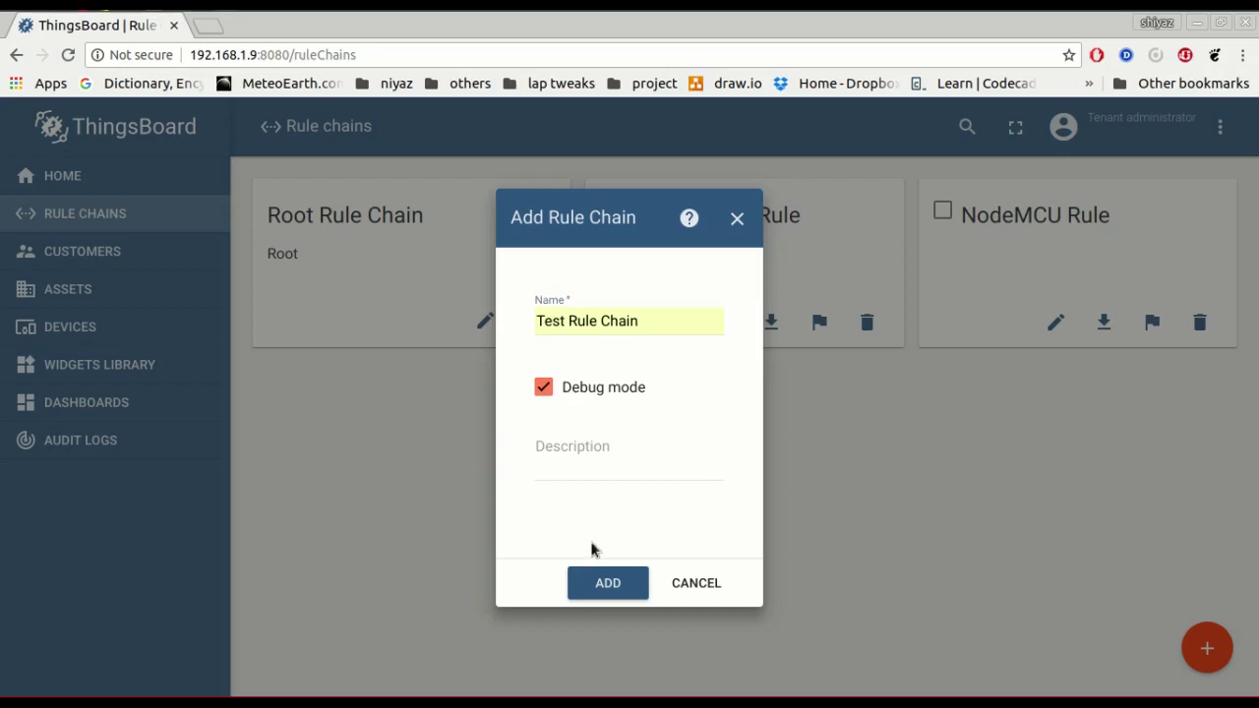
pyautogui.click(607, 581)
pyautogui.click(407, 413)
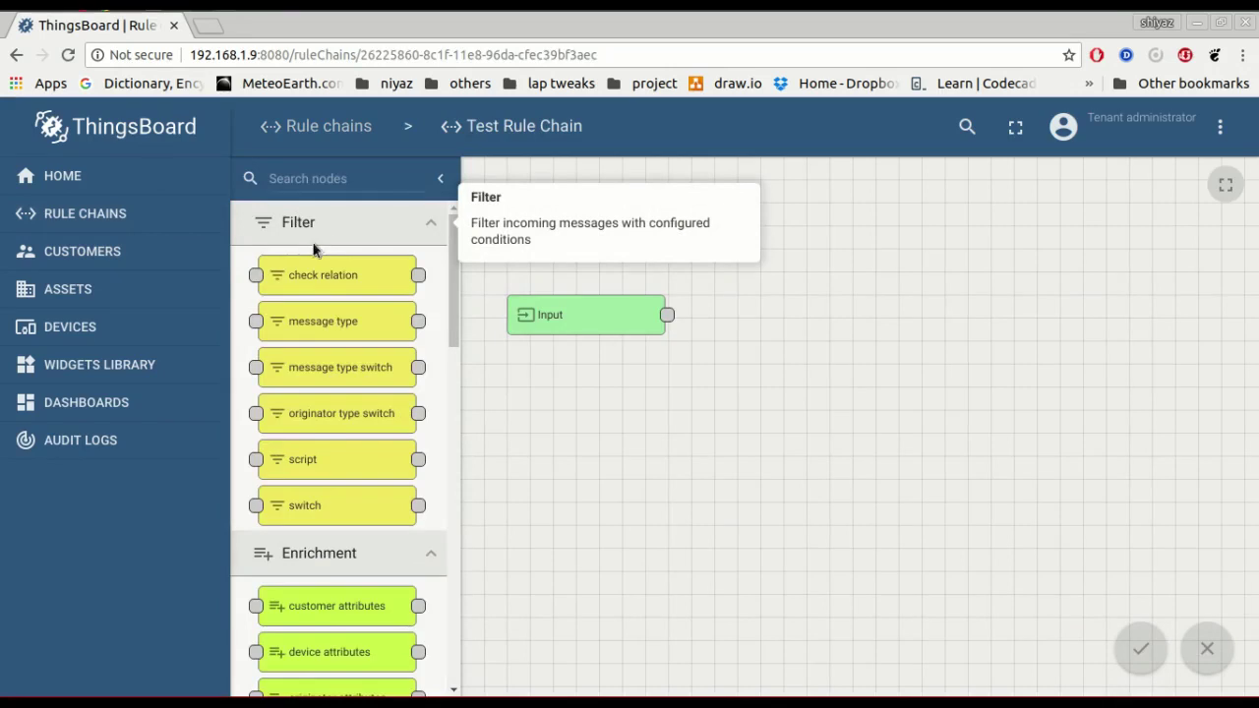
# Collapse every node library group, then expand the Filter group.
pyautogui.click(314, 244)
pyautogui.click(320, 271)
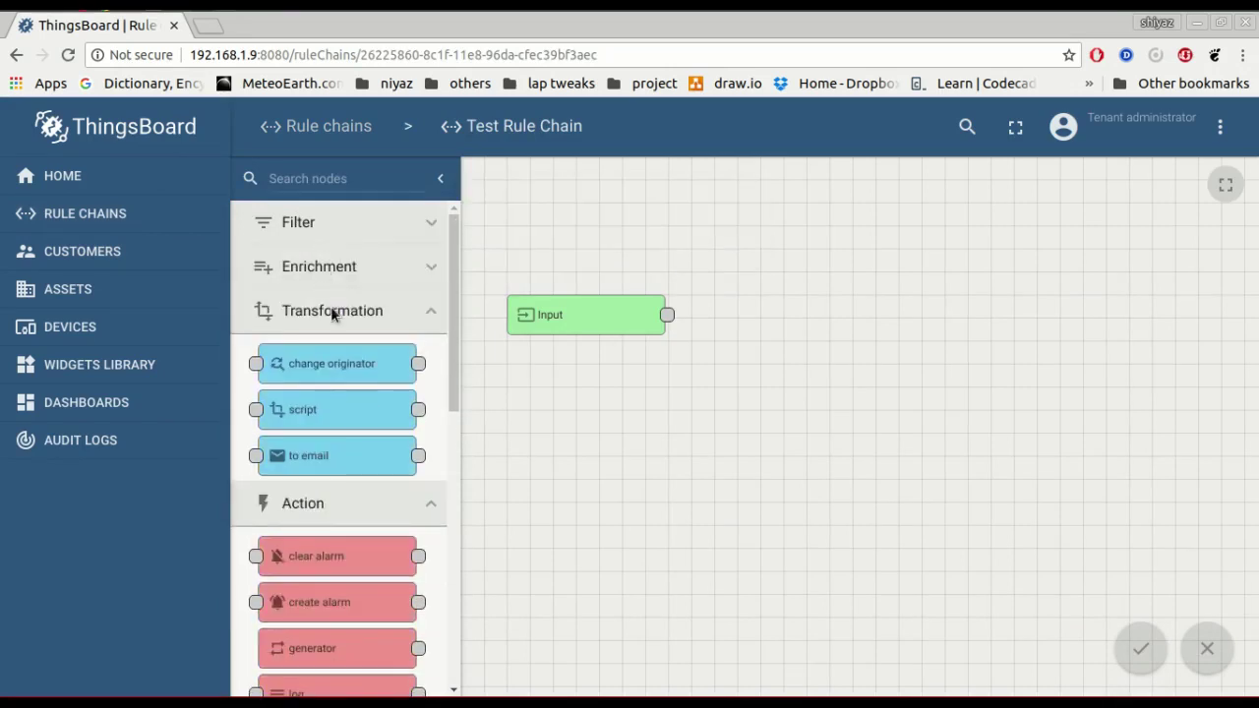
pyautogui.click(331, 311)
pyautogui.click(341, 358)
pyautogui.click(344, 399)
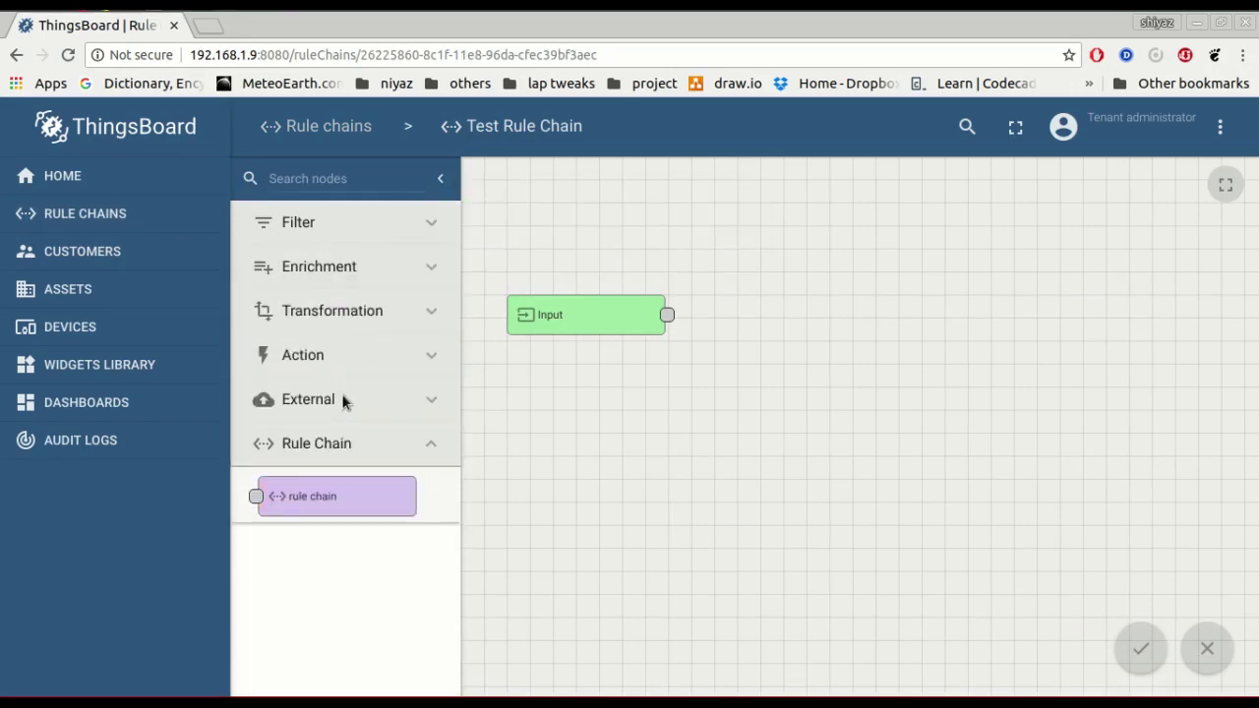
pyautogui.click(335, 458)
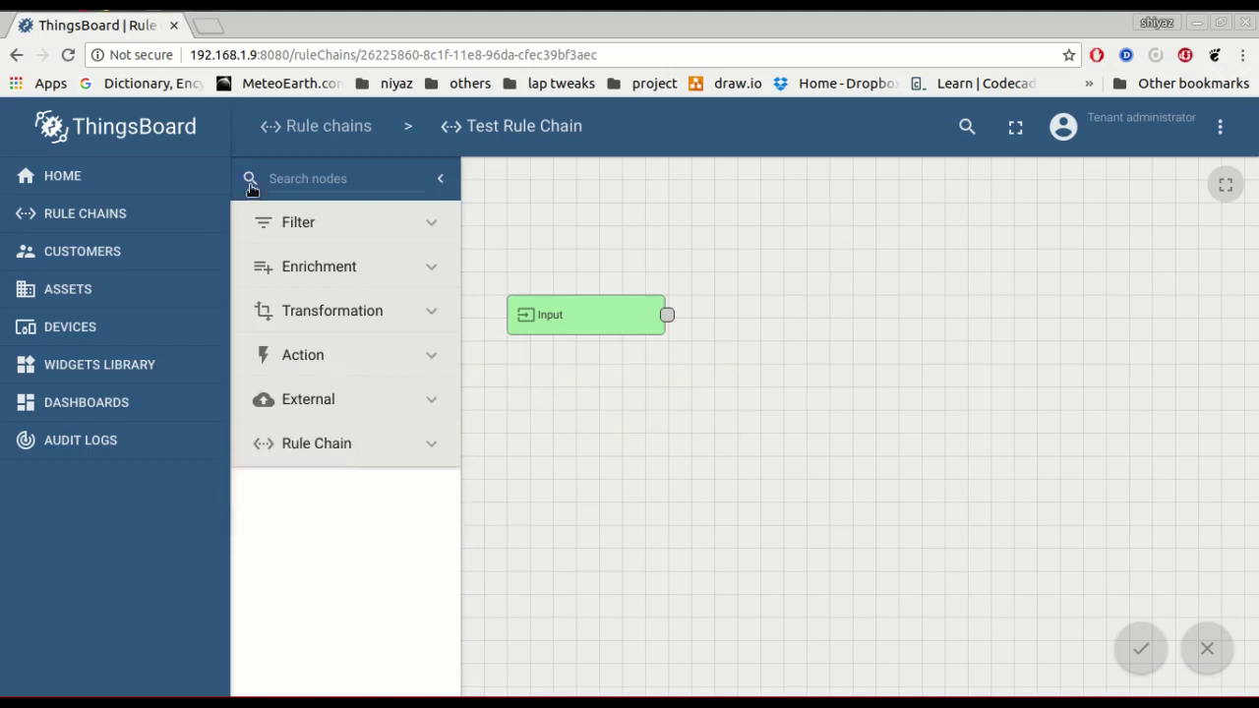
pyautogui.click(331, 233)
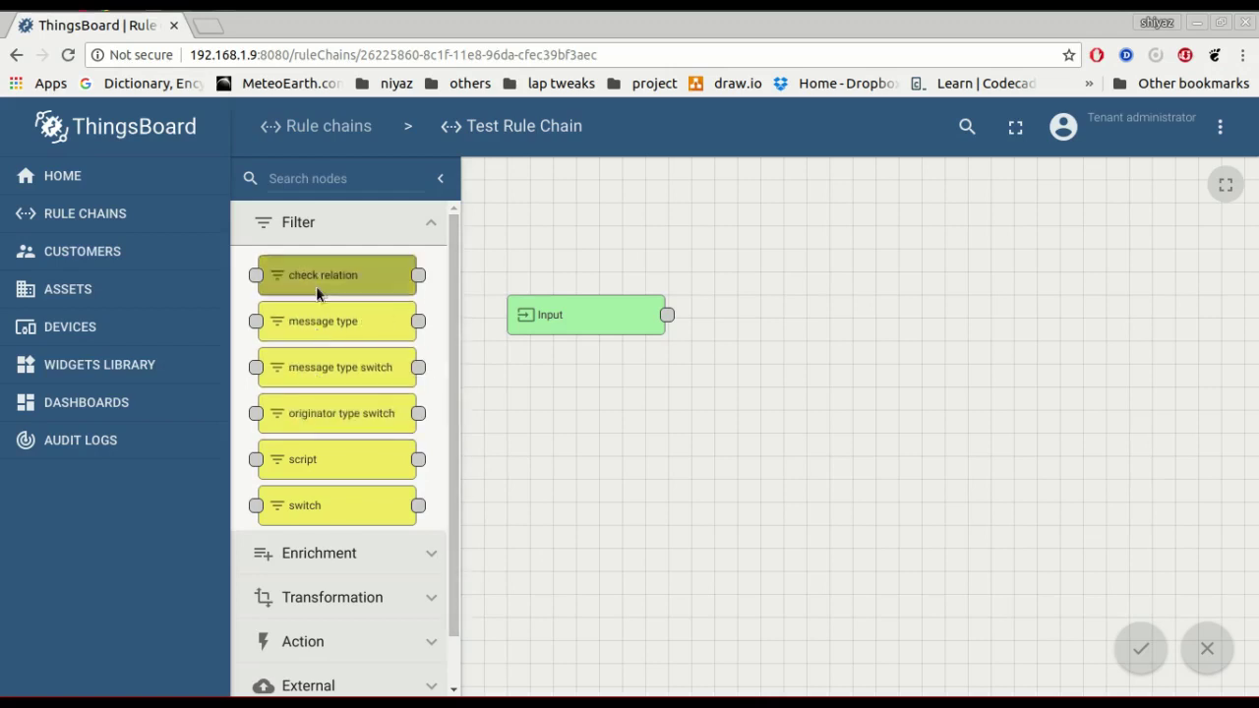
# Browse the Enrichment and Transformation nodes, then expand Action and scroll through its nodes.
pyautogui.click(377, 234)
pyautogui.click(374, 270)
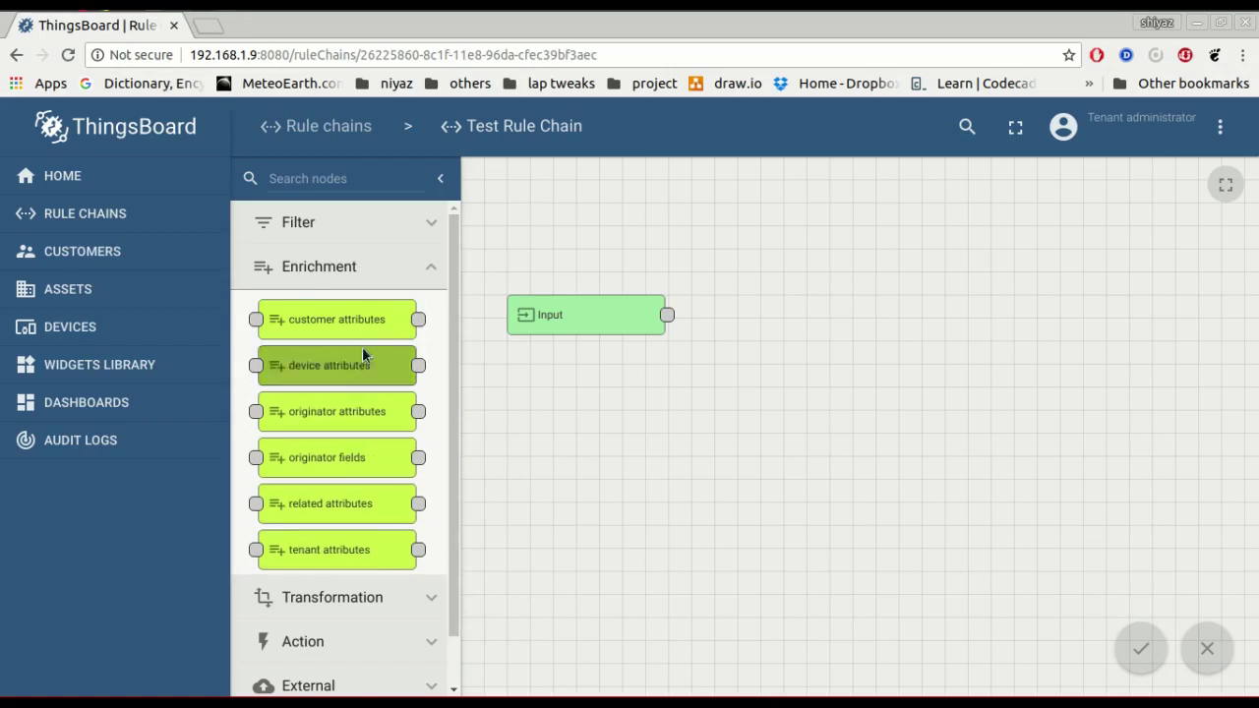
pyautogui.click(375, 276)
pyautogui.click(390, 313)
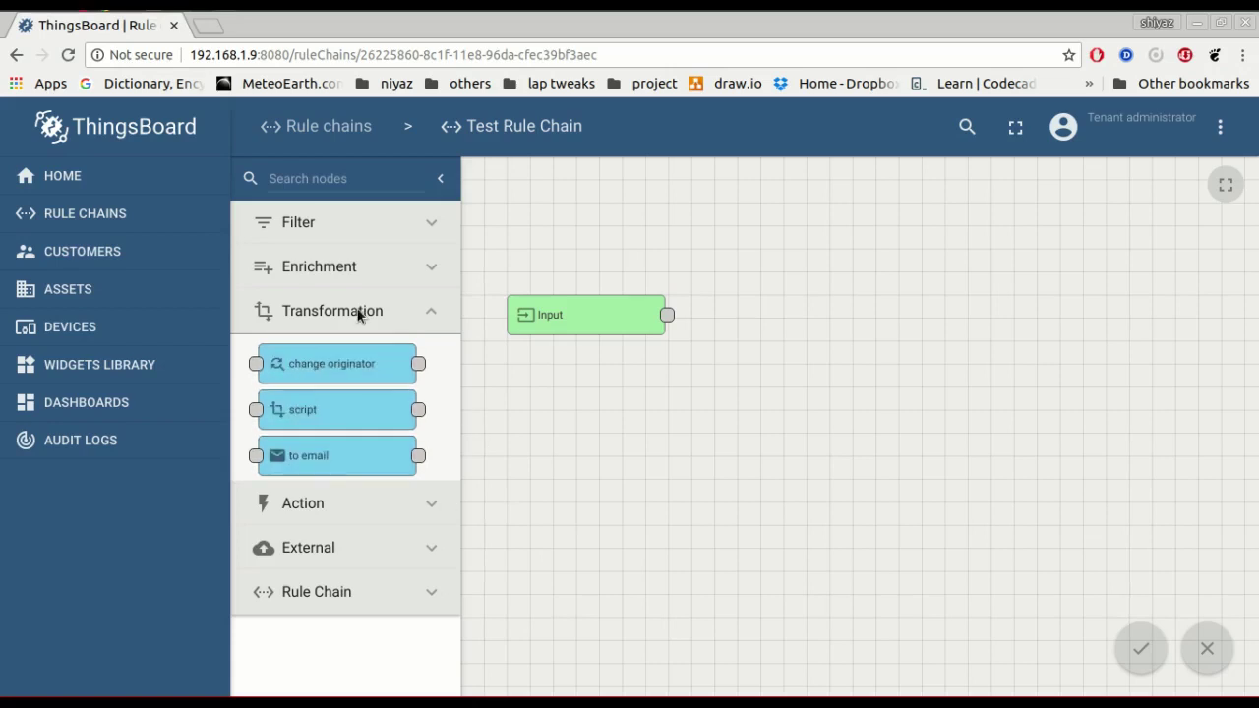
pyautogui.click(398, 504)
pyautogui.scroll(-3, 397, 515)
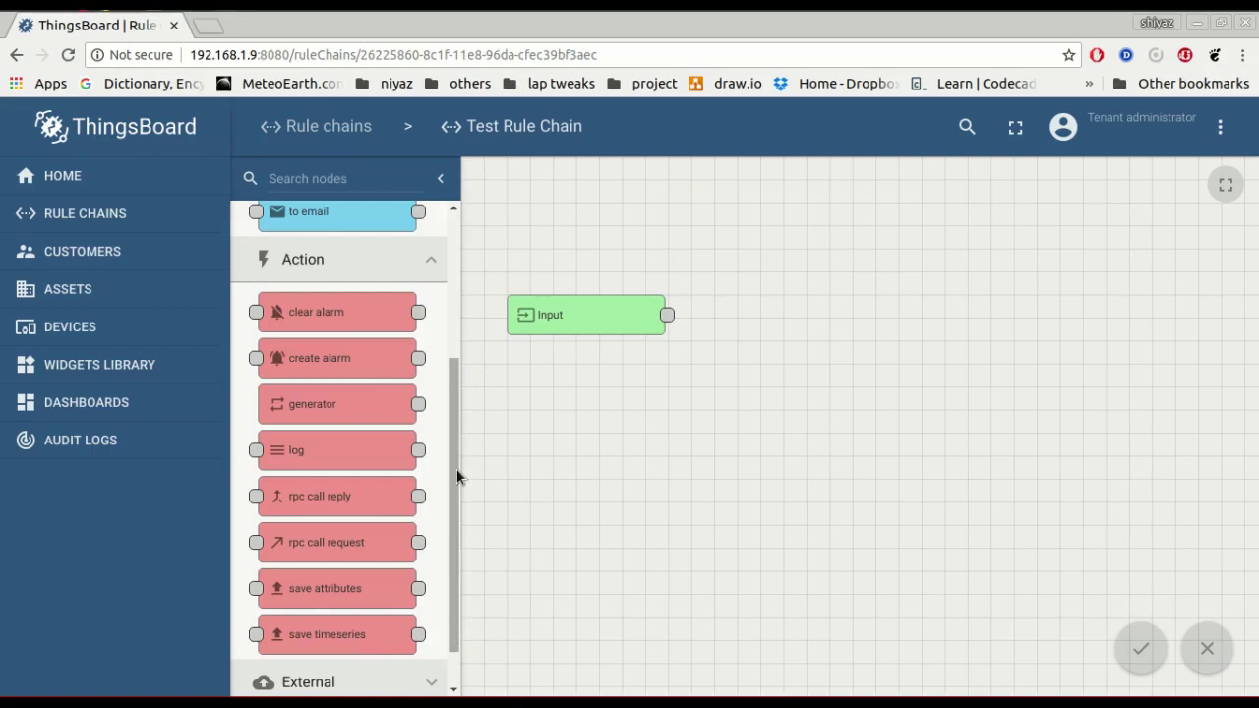
# Expand and browse the External nodes, then return to the Rule chains list.
pyautogui.moveTo(380, 500)
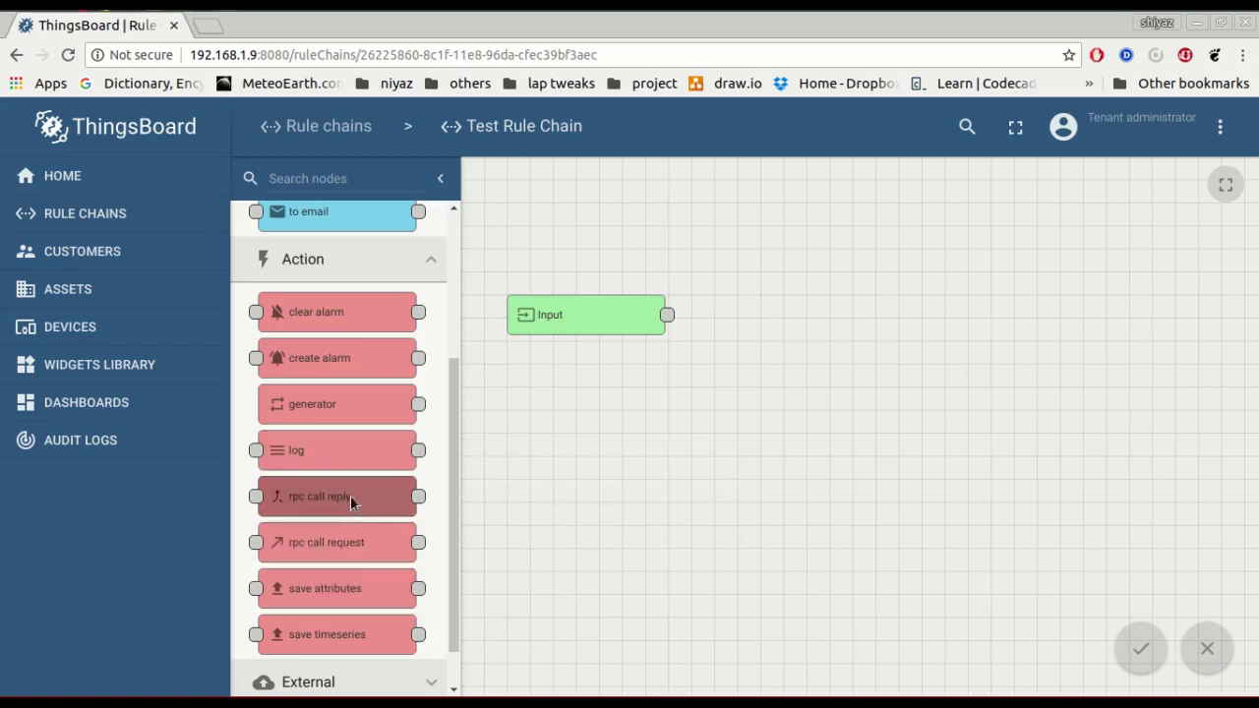
pyautogui.scroll(-1, 376, 501)
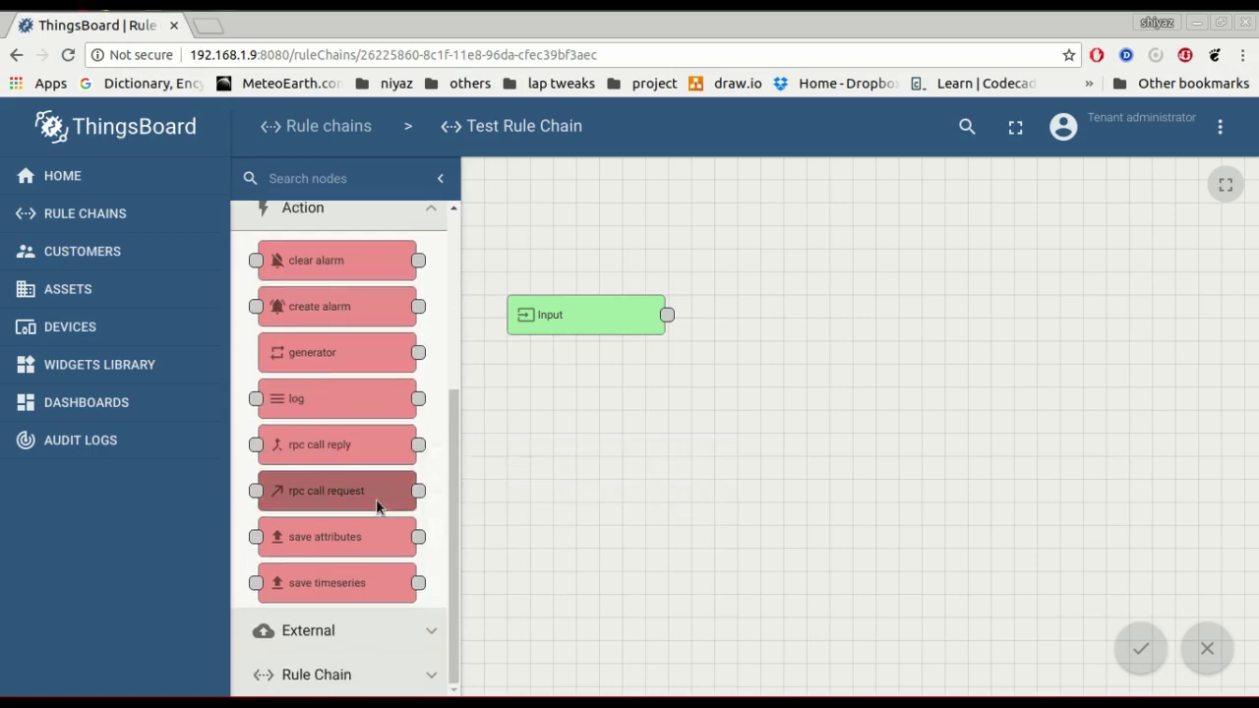
pyautogui.click(365, 618)
pyautogui.scroll(-5, 366, 618)
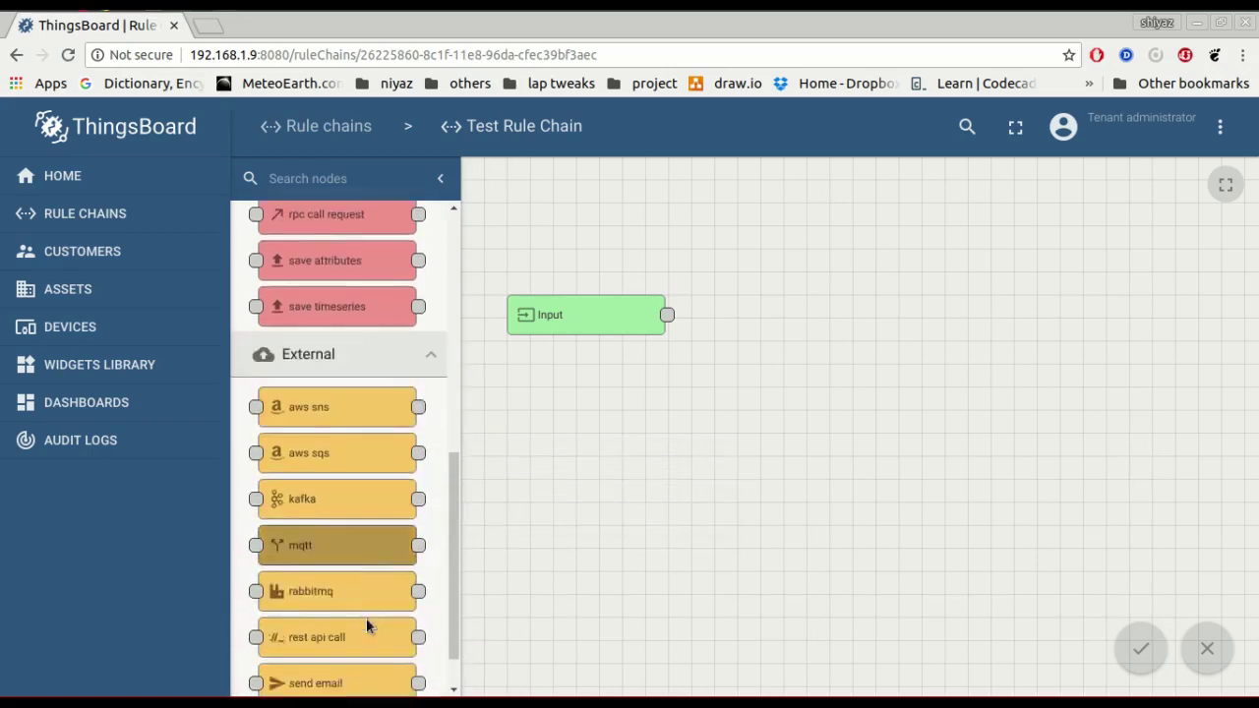
pyautogui.scroll(-1, 365, 618)
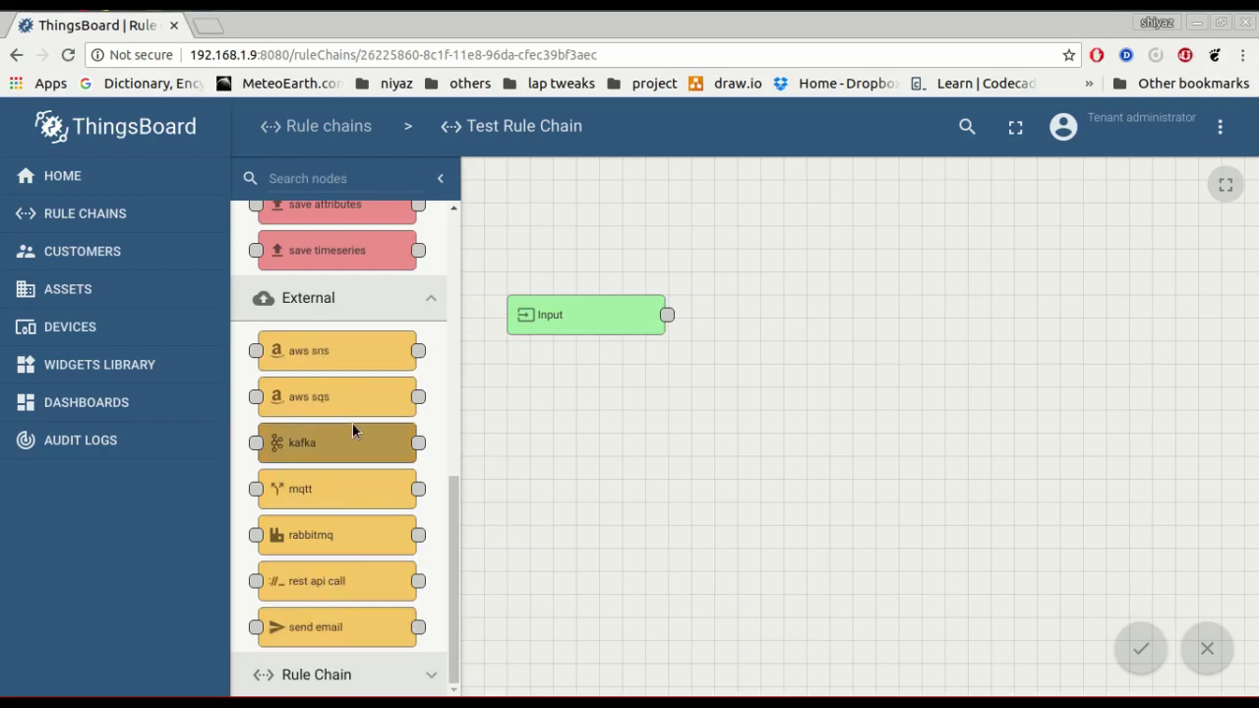
pyautogui.moveTo(352, 422)
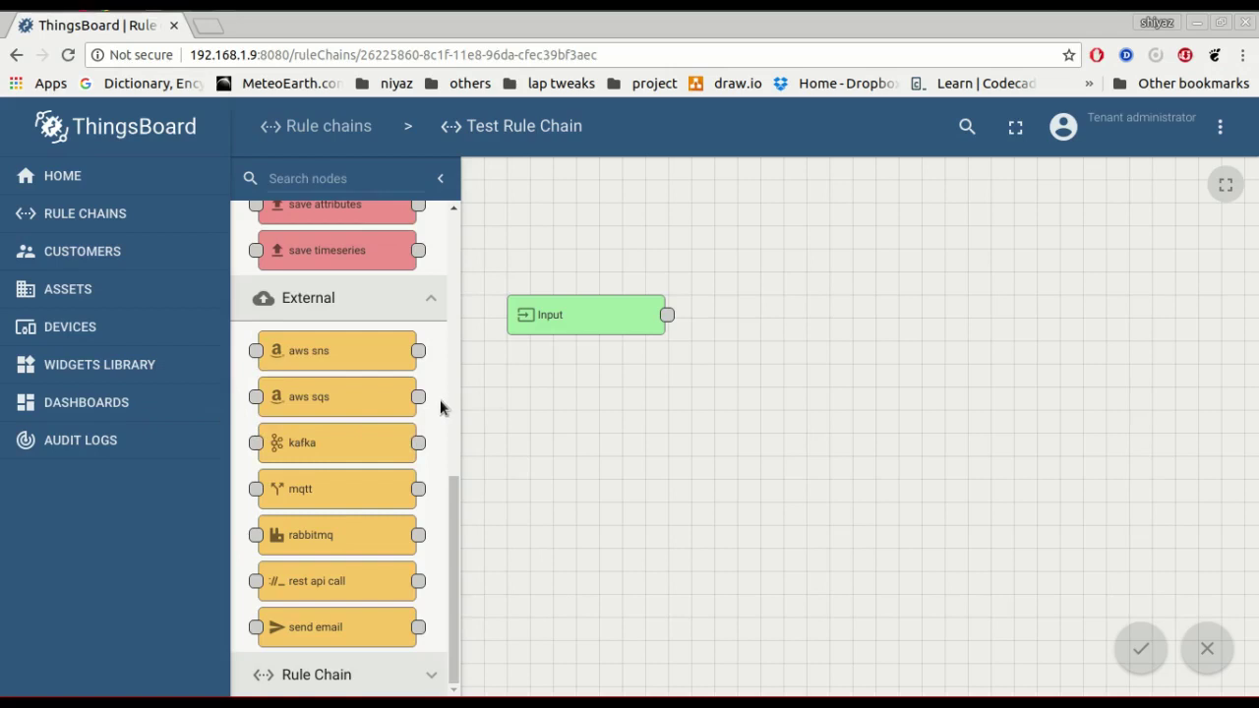
pyautogui.click(318, 128)
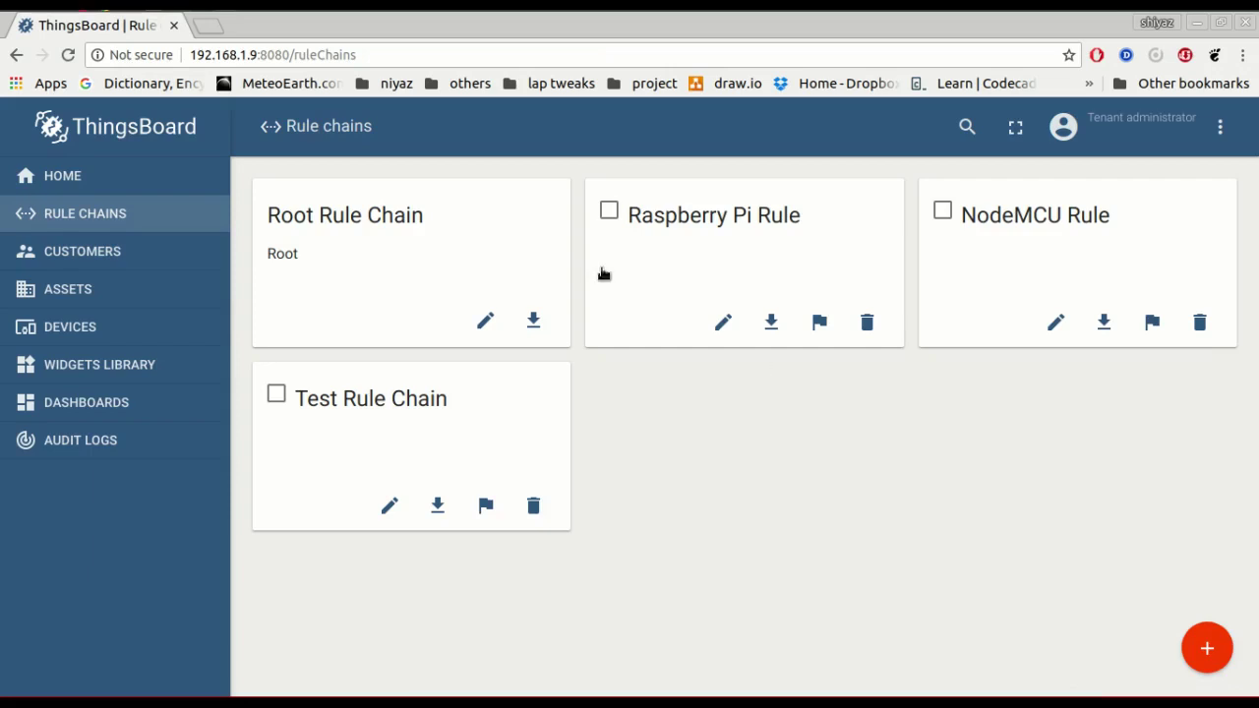
# Open the Raspberry Pi Rule chain to view its Input, thresholdcheck and alarm nodes.
pyautogui.click(689, 214)
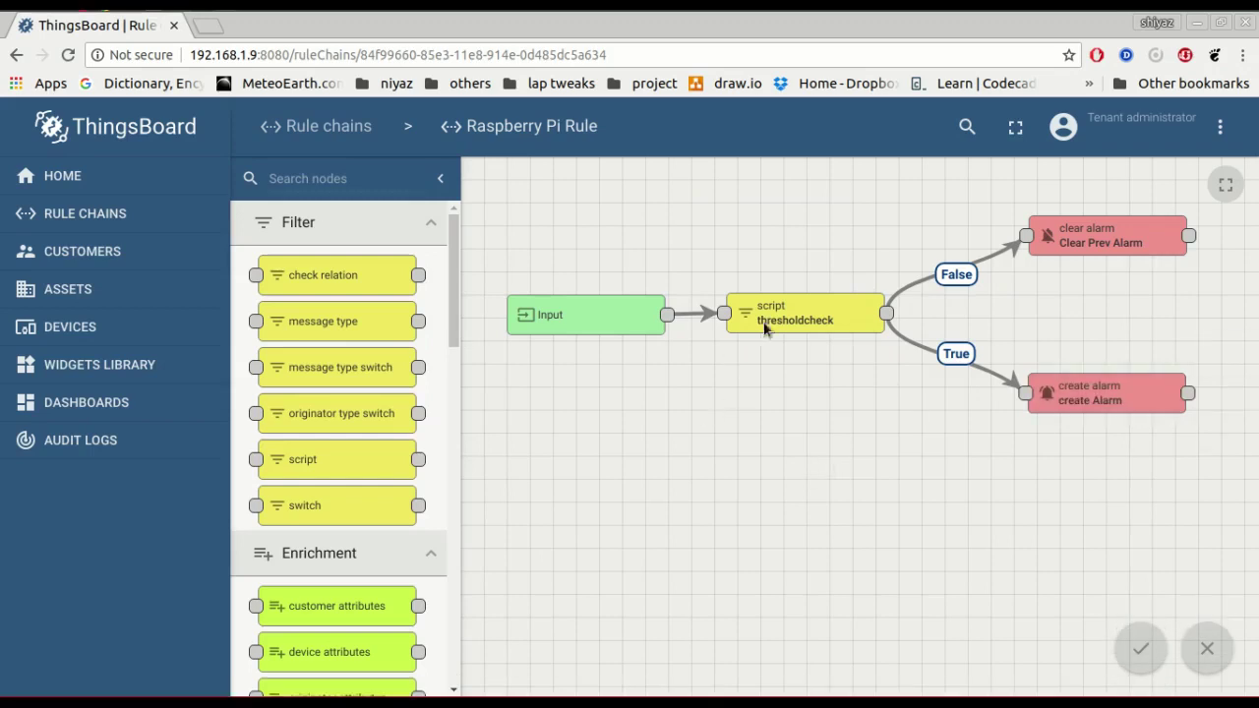
# Test the thresholdcheck node's filter script with temperature 30, which returns false.
pyautogui.click(797, 310)
pyautogui.doubleClick(821, 303)
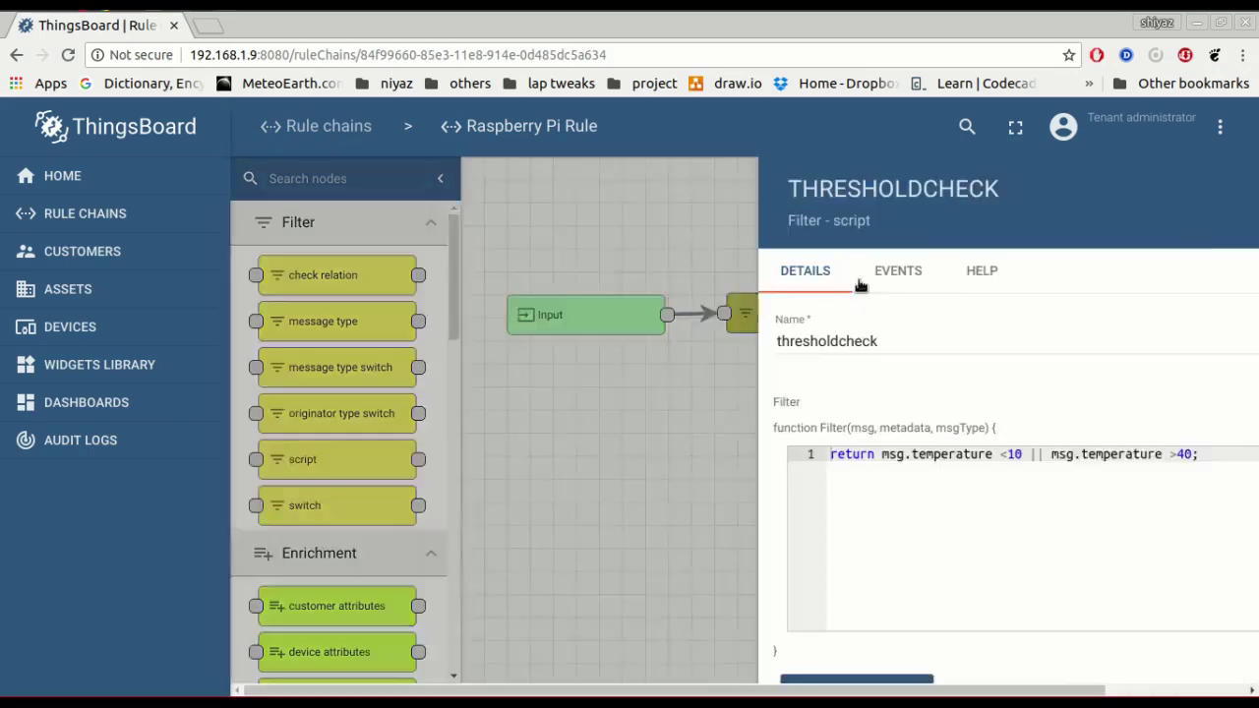
pyautogui.scroll(-3, 795, 385)
pyautogui.scroll(3, 795, 407)
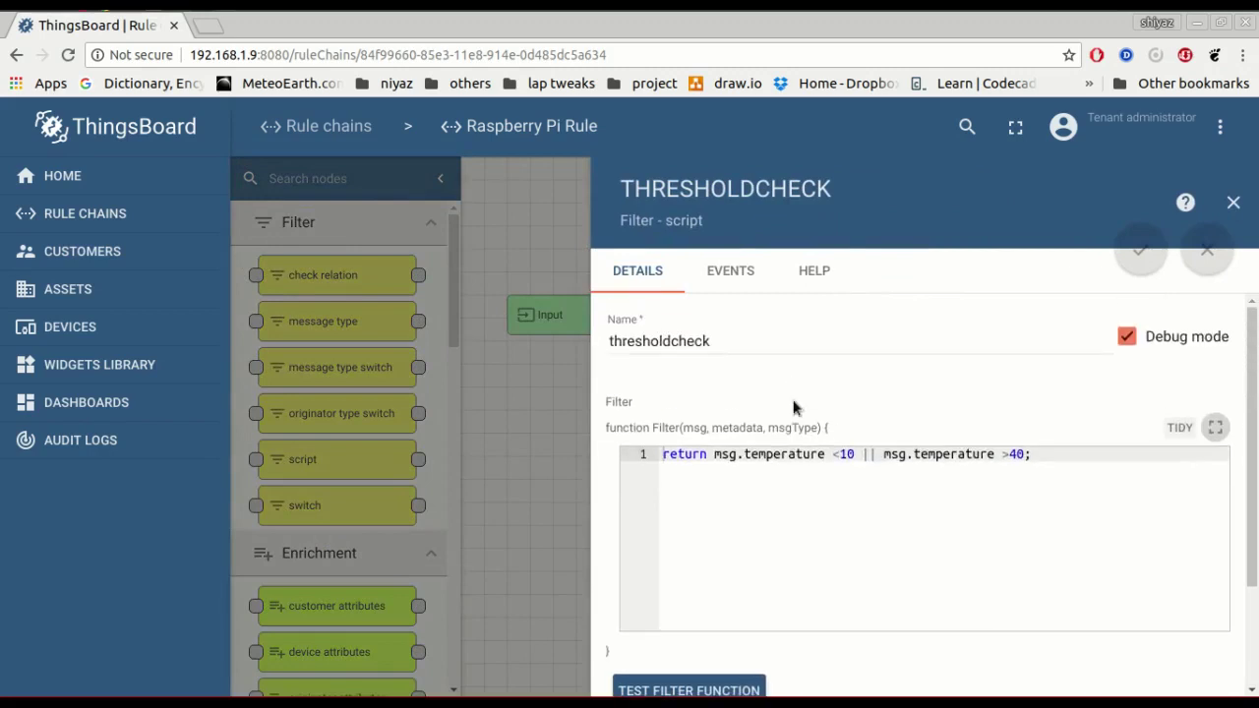
pyautogui.scroll(-1, 793, 562)
pyautogui.scroll(-1, 794, 561)
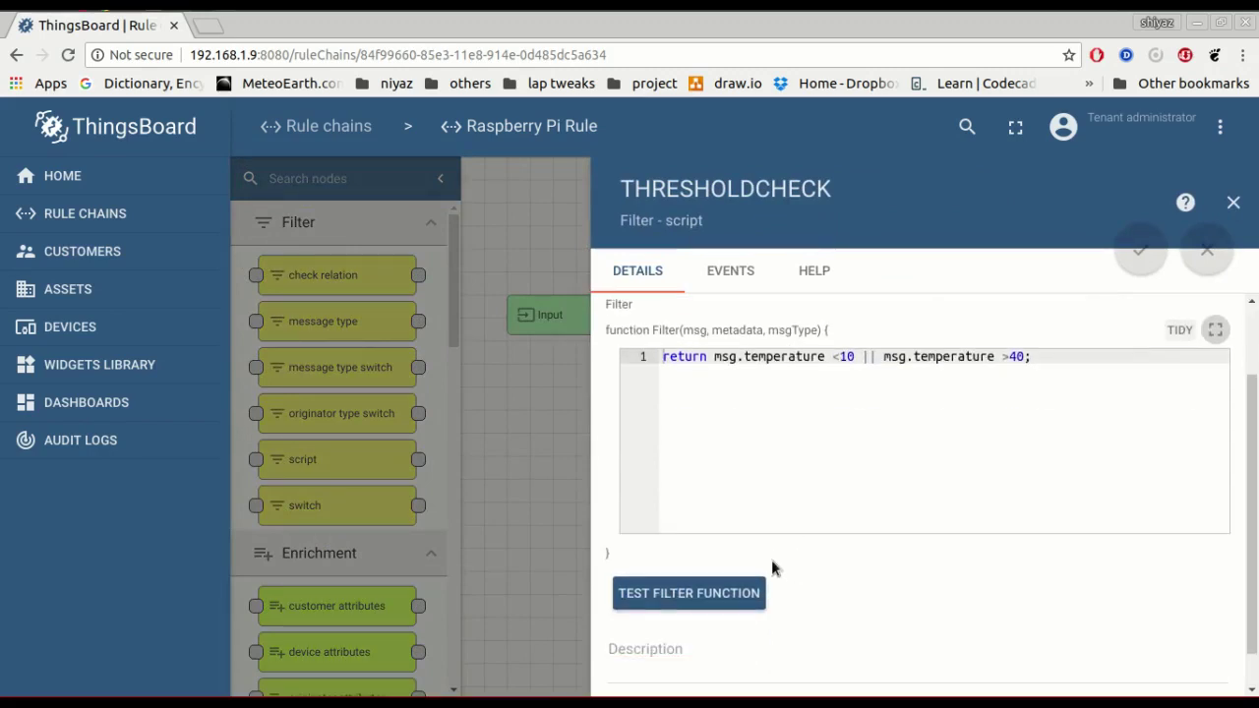
pyautogui.click(744, 592)
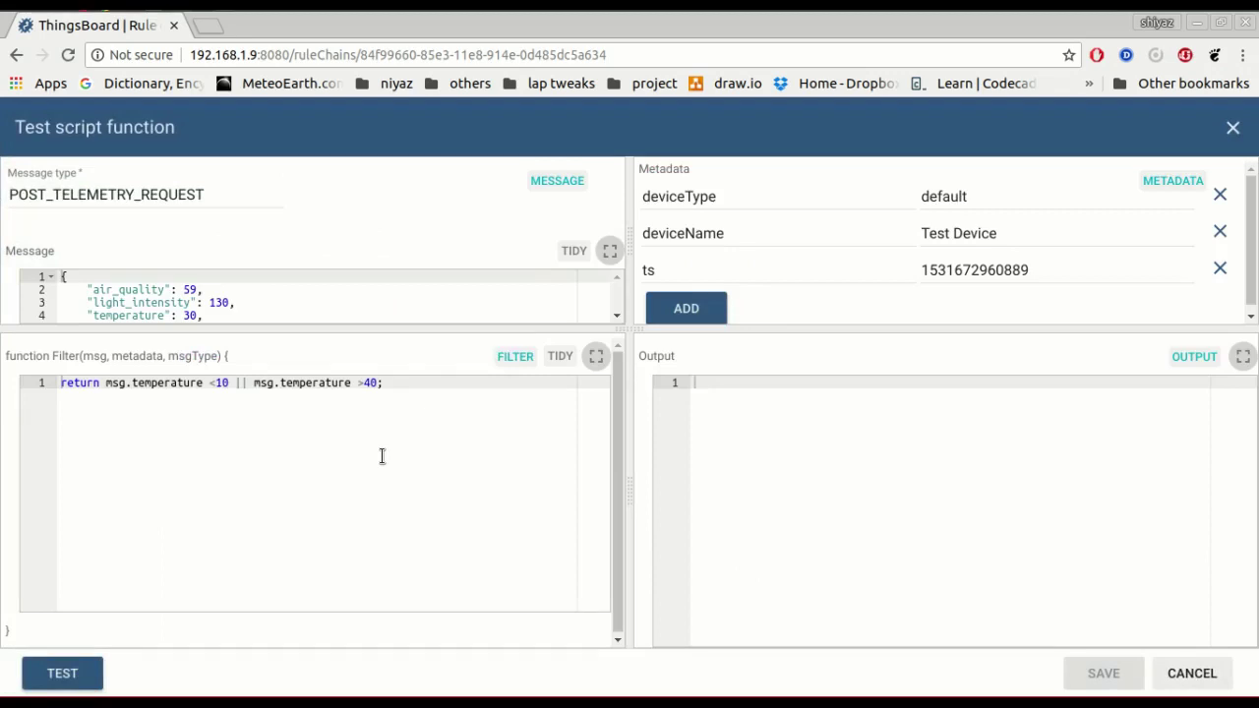
pyautogui.doubleClick(187, 315)
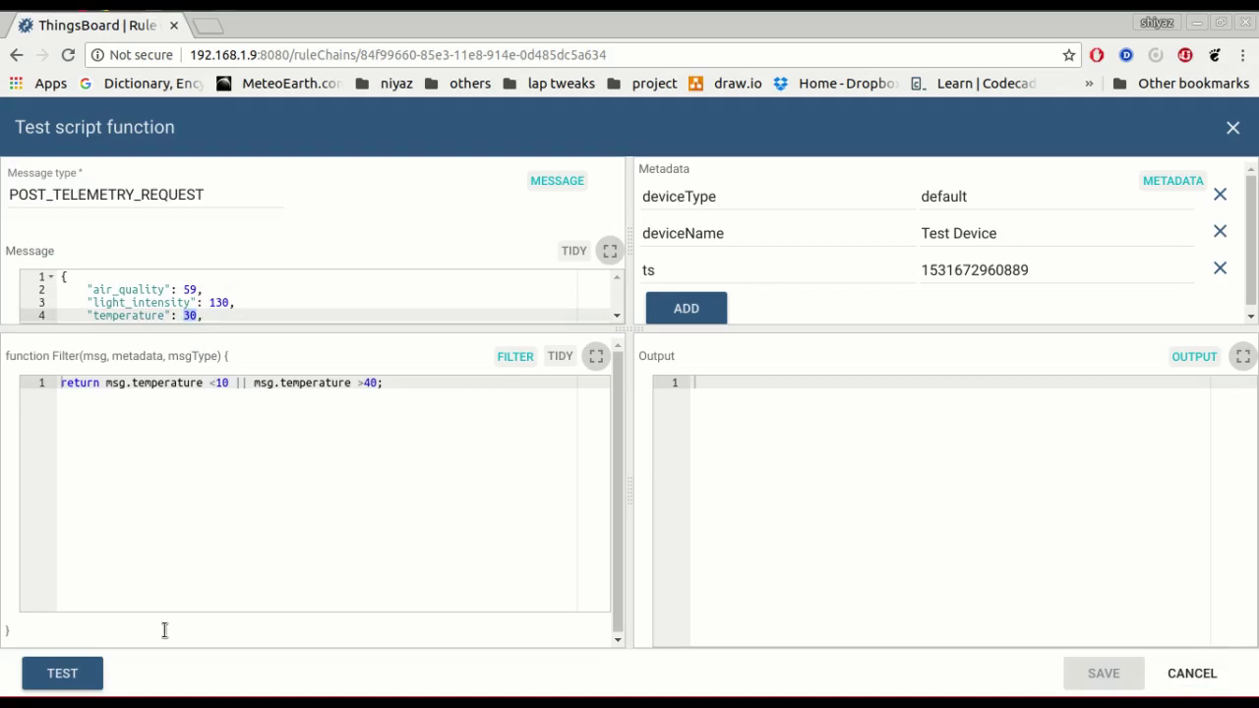
pyautogui.click(62, 673)
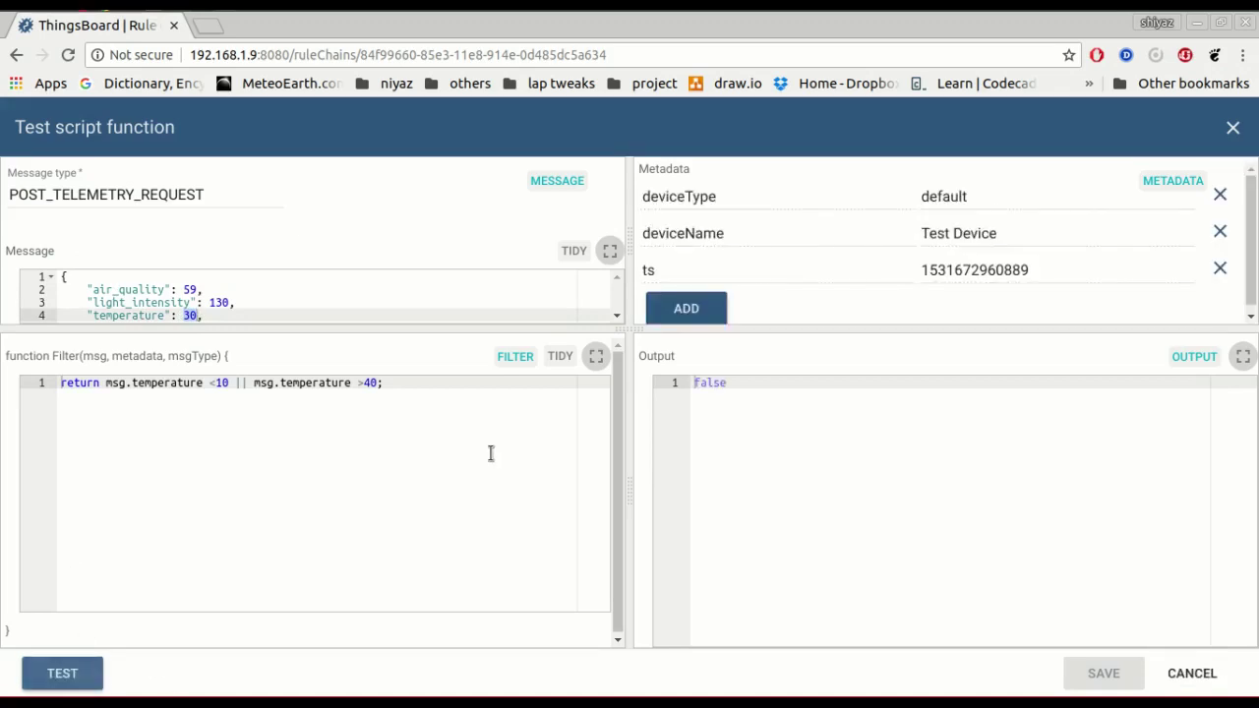
pyautogui.moveTo(728, 383); pyautogui.dragTo(663, 385)
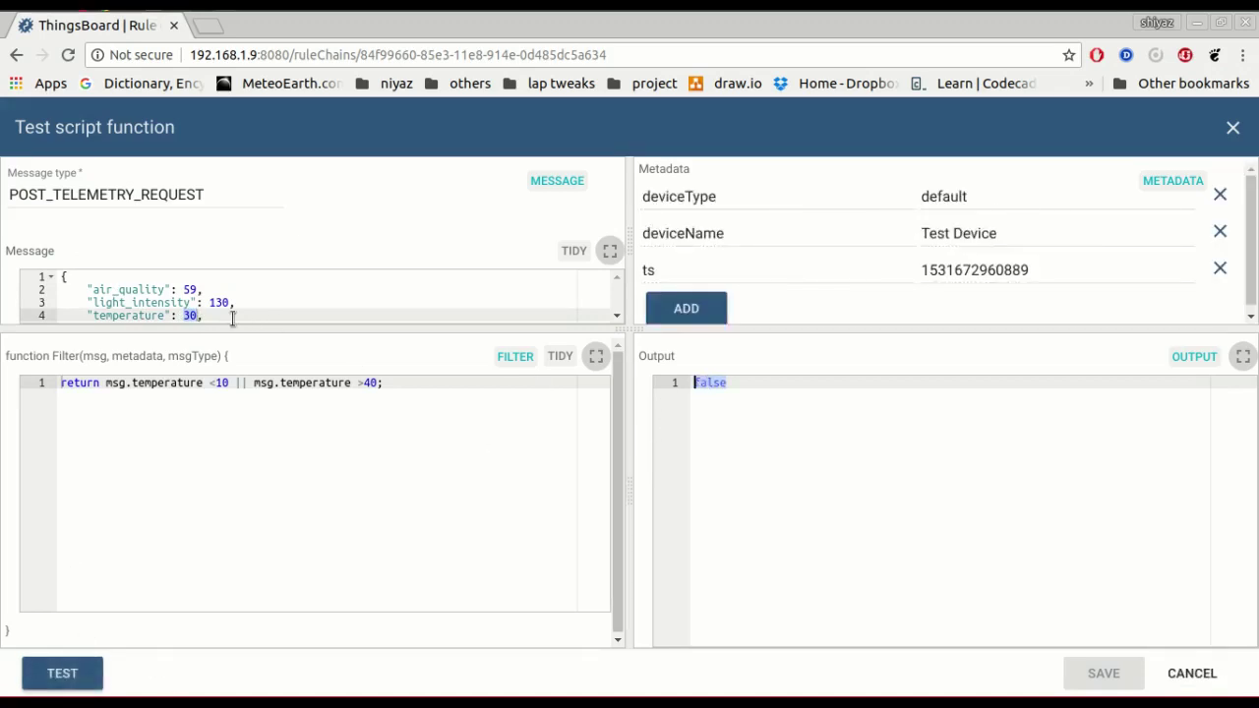
# Retest the filter with temperature 50 to get true, then open the NodeMCU Rule chain.
pyautogui.click(192, 316)
pyautogui.write('50')
pyautogui.click(96, 664)
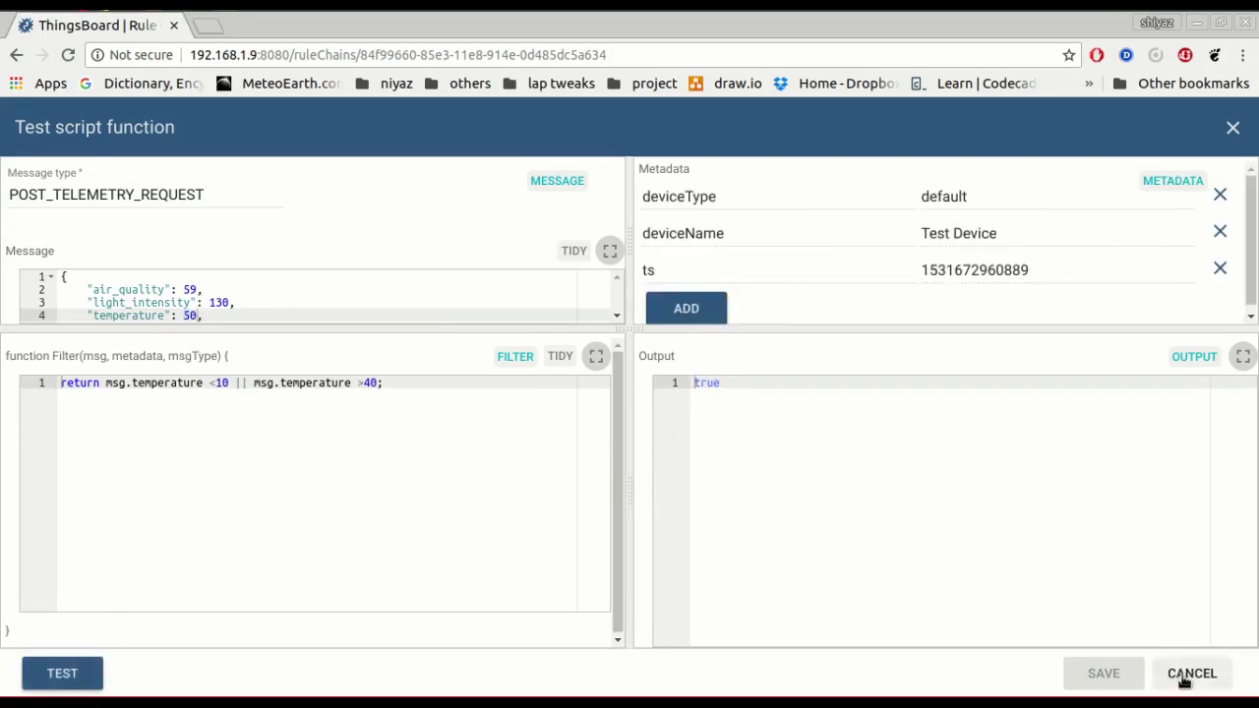
pyautogui.click(1184, 679)
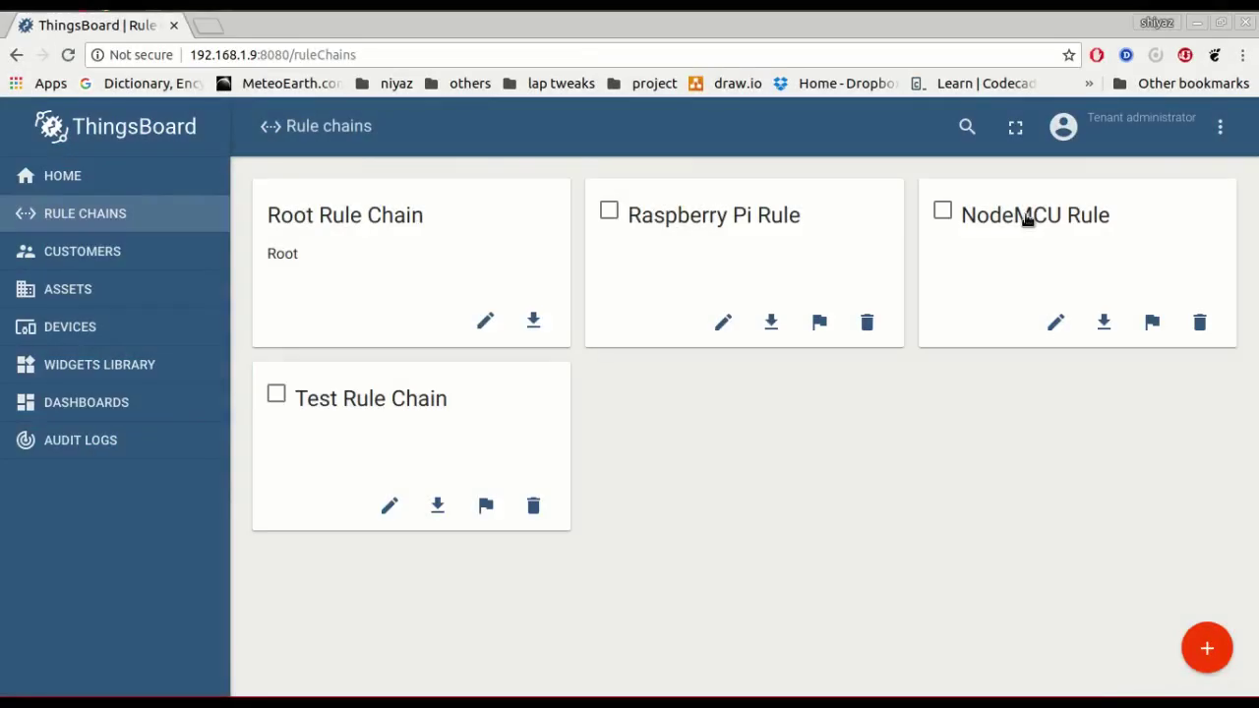
pyautogui.click(1024, 214)
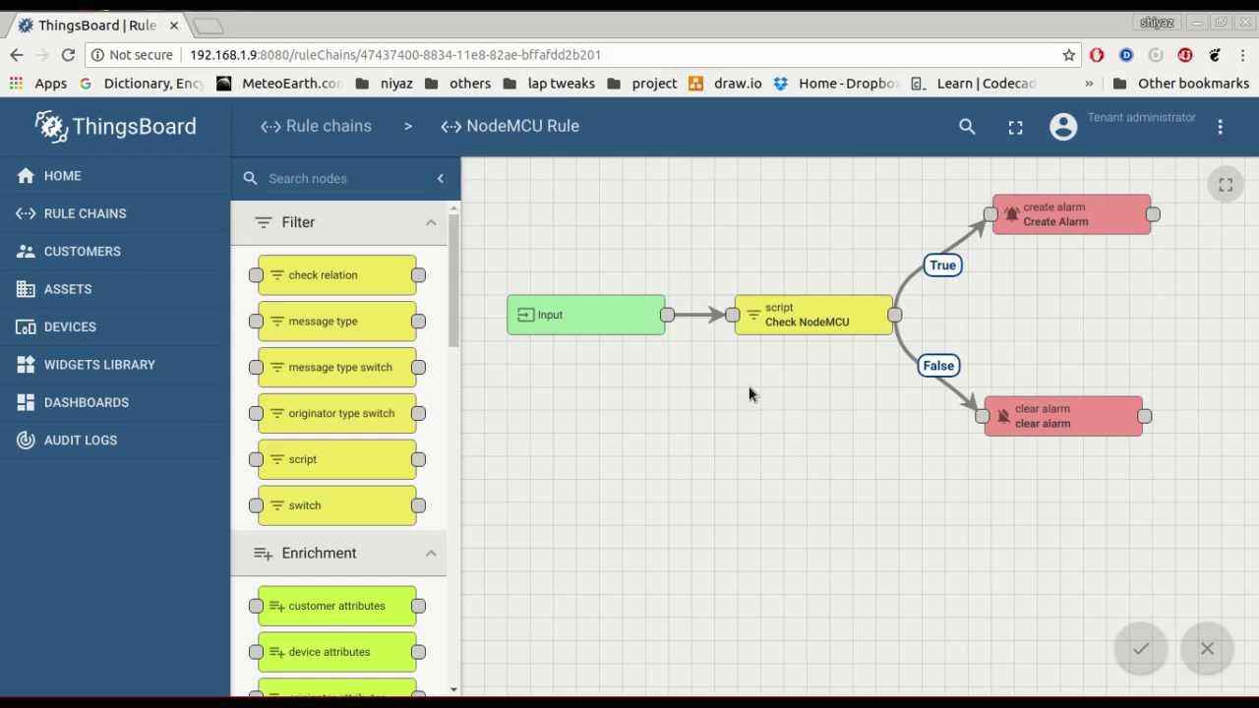
pyautogui.click(840, 320)
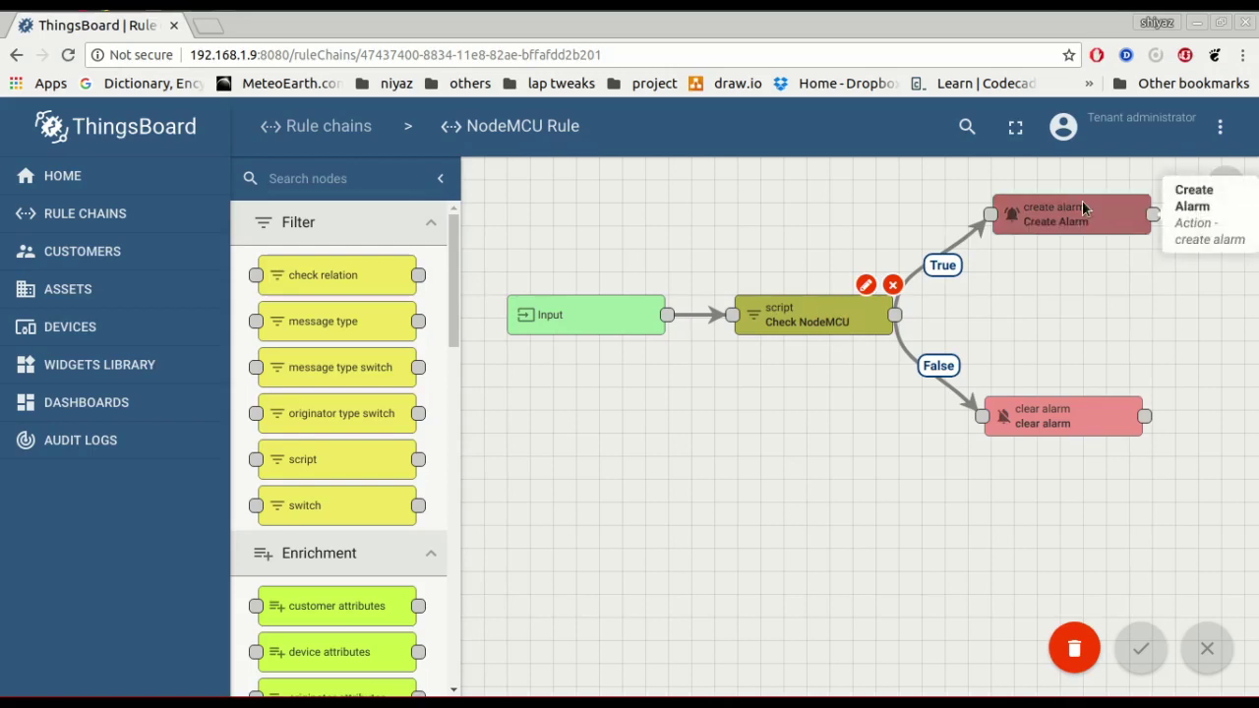
pyautogui.click(857, 399)
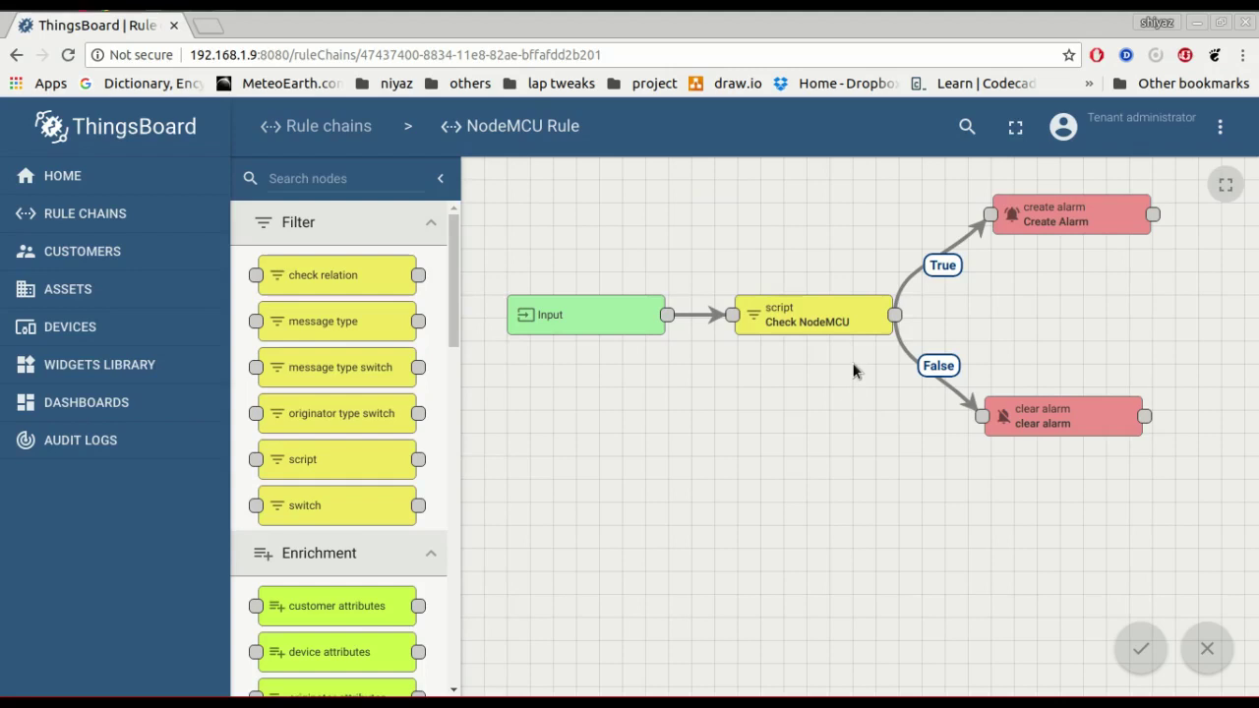
pyautogui.click(341, 128)
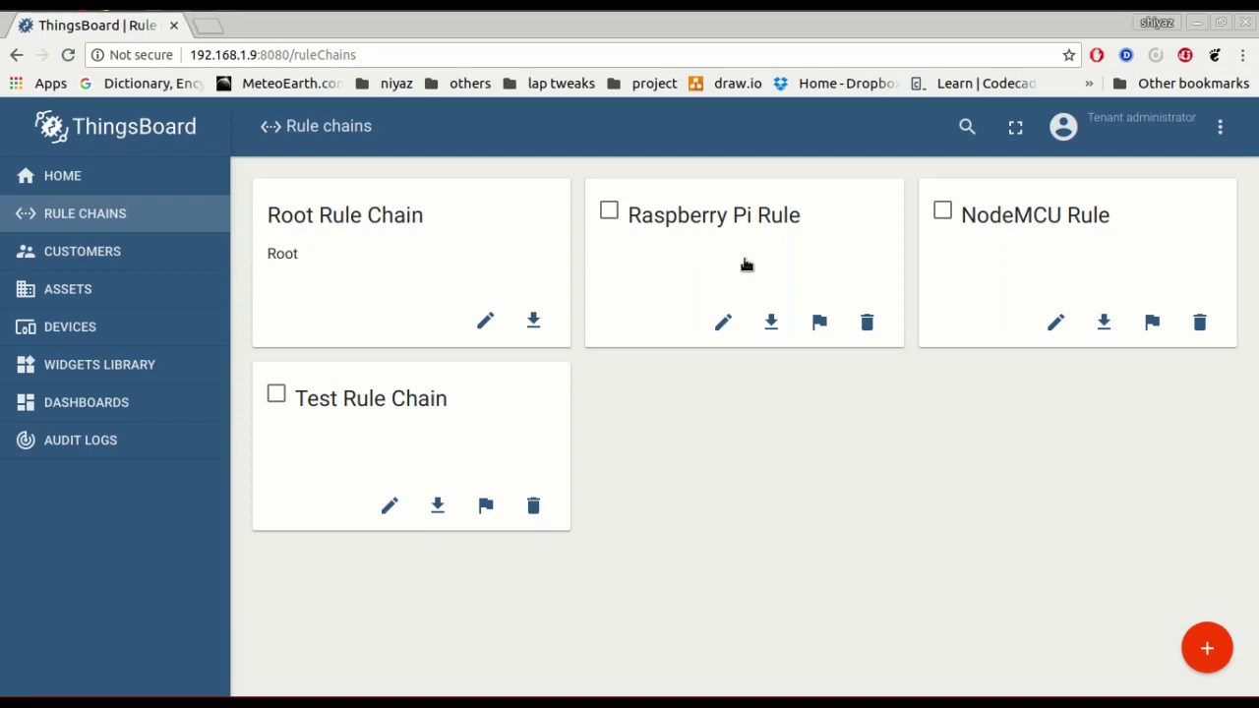
# Open the Root Rule Chain and pan to Save Timeseries linking to NodeMCU and Raspberry Pi rule chains.
pyautogui.click(367, 218)
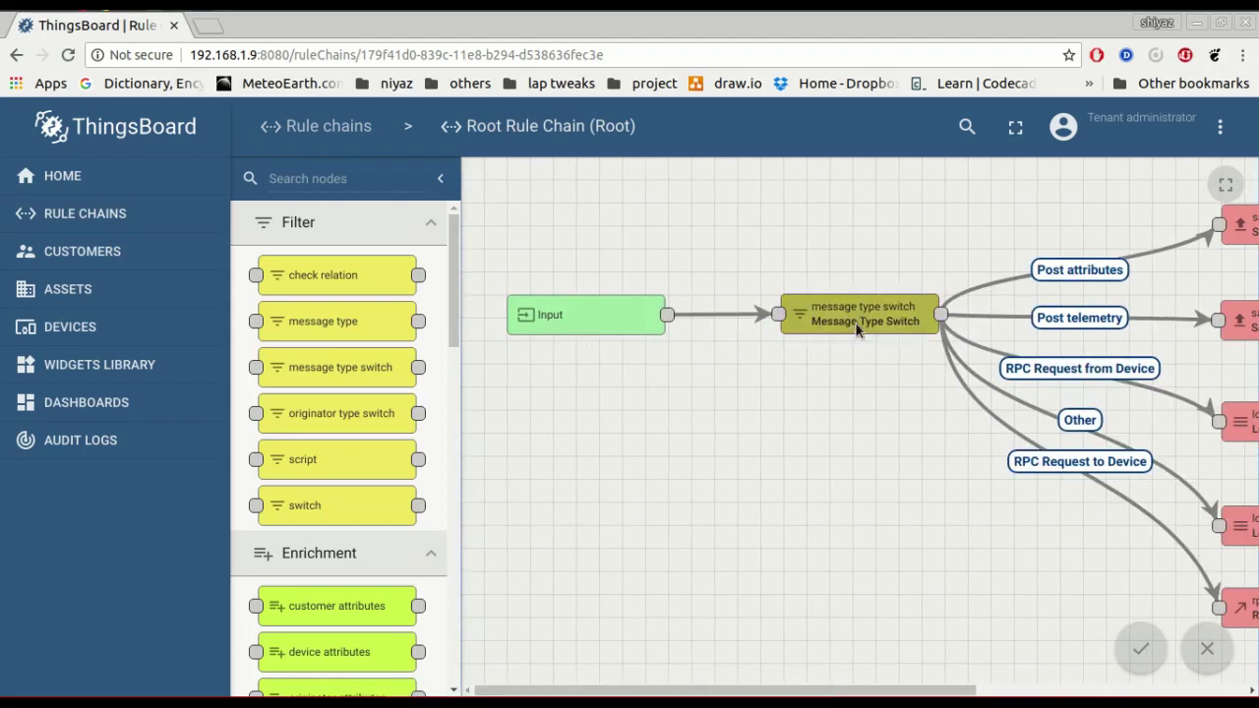
pyautogui.moveTo(679, 693)
pyautogui.moveTo(795, 688); pyautogui.dragTo(1010, 691)
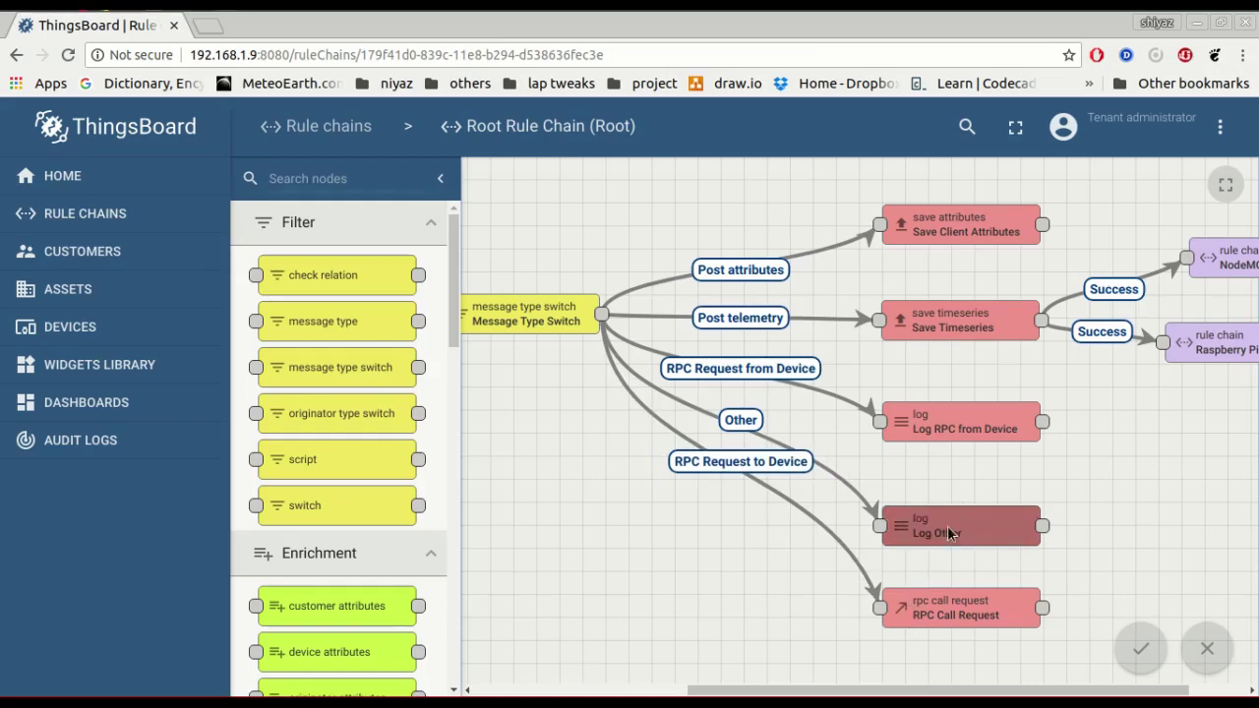
pyautogui.moveTo(907, 693)
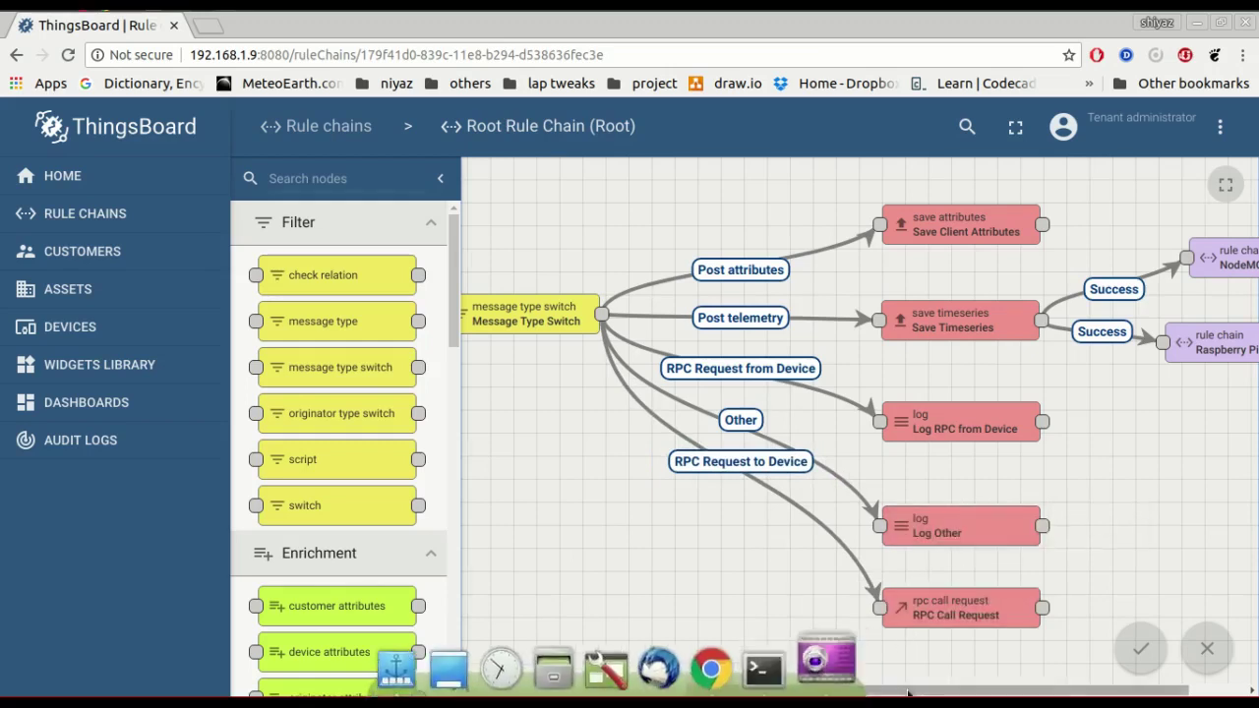
pyautogui.moveTo(908, 694); pyautogui.dragTo(973, 613)
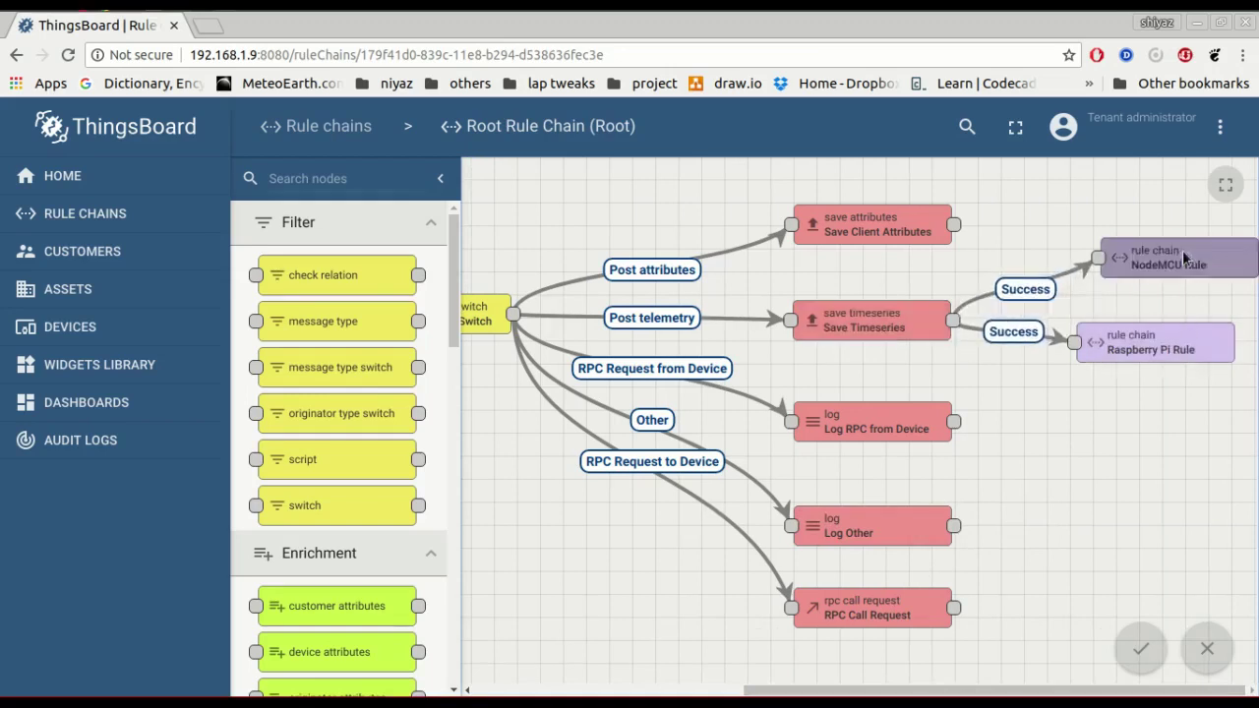
pyautogui.moveTo(455, 310); pyautogui.dragTo(453, 639)
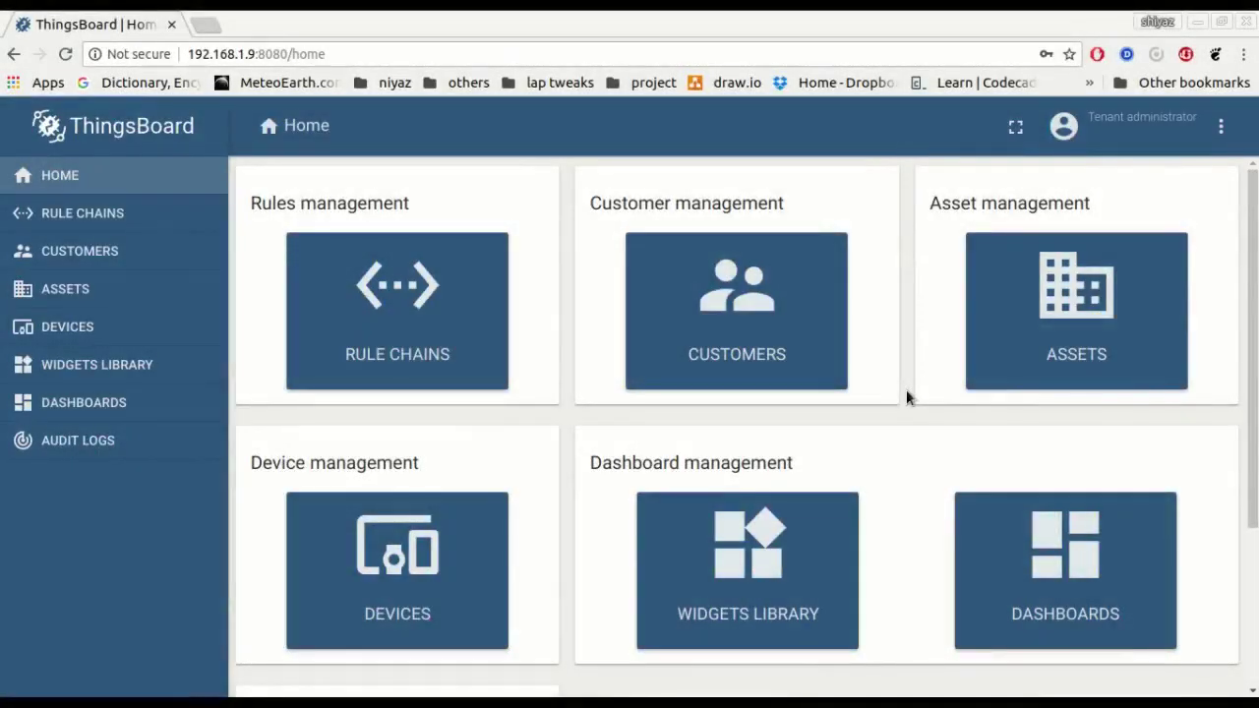
# Add a dashboard titled 'Testing Dashboard' from the Dashboards list and open it.
pyautogui.click(1013, 598)
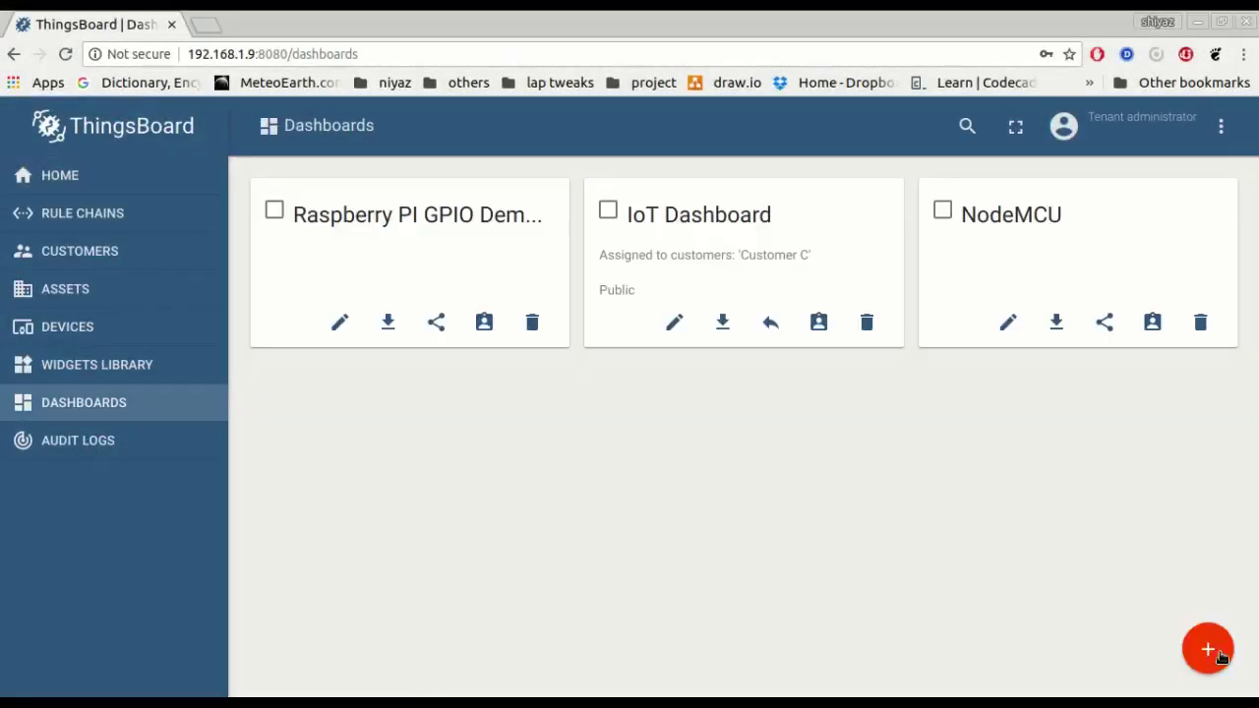
pyautogui.click(1210, 649)
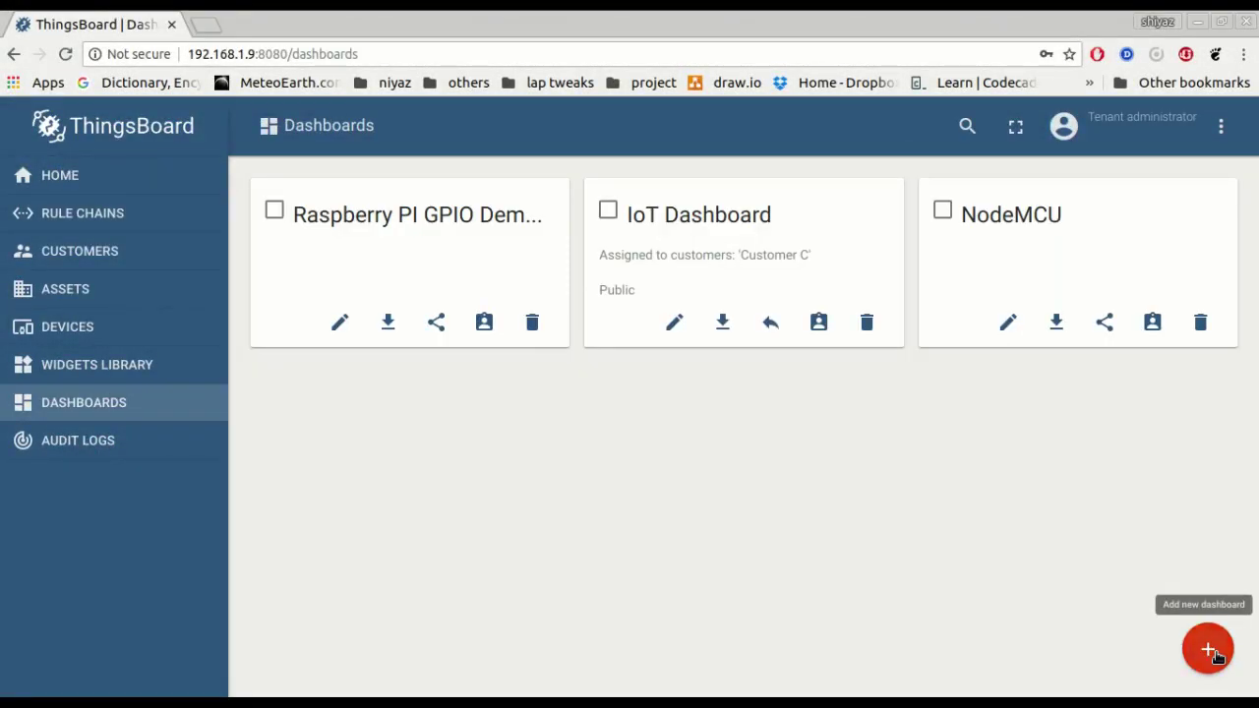
pyautogui.write('Test')
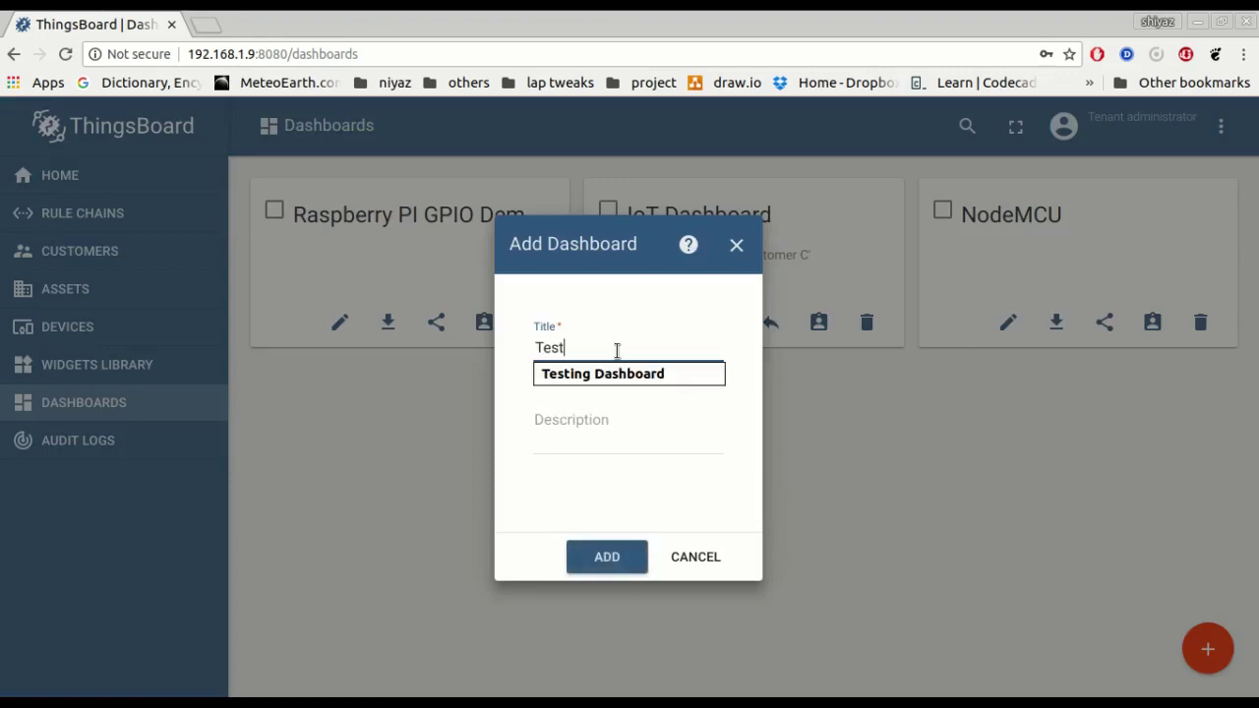
pyautogui.press('Down')
pyautogui.press('Tab')
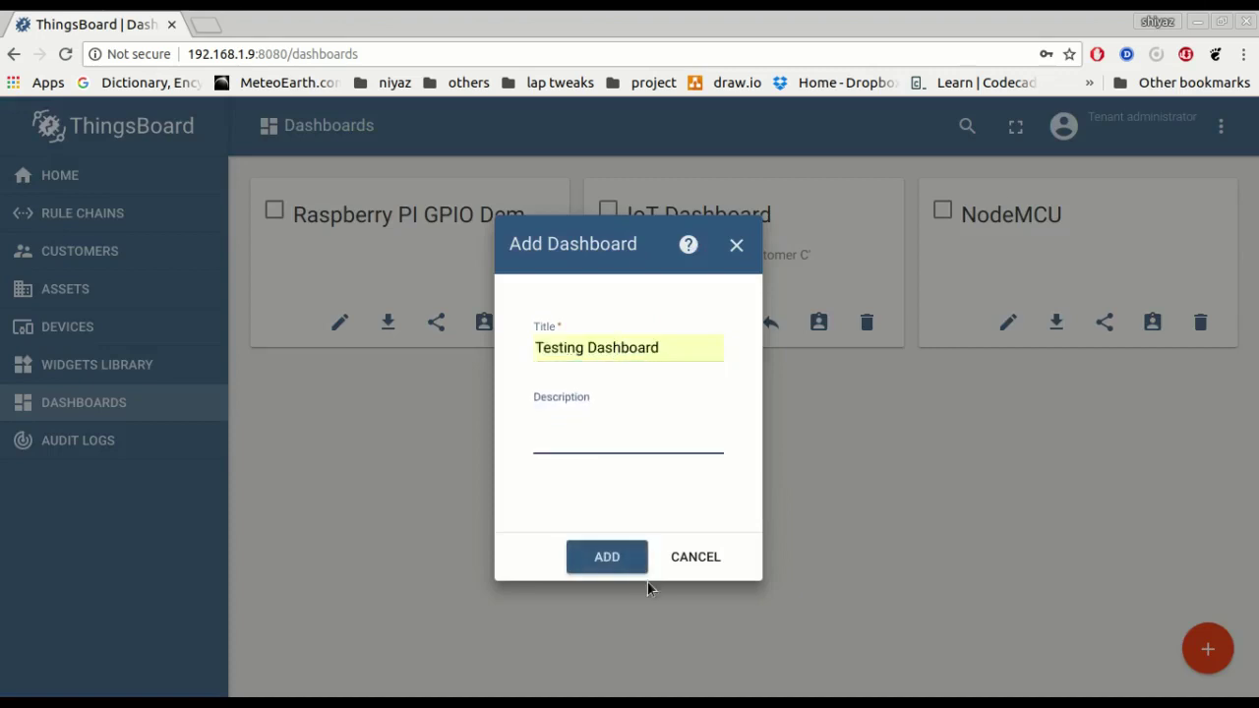
pyautogui.click(606, 556)
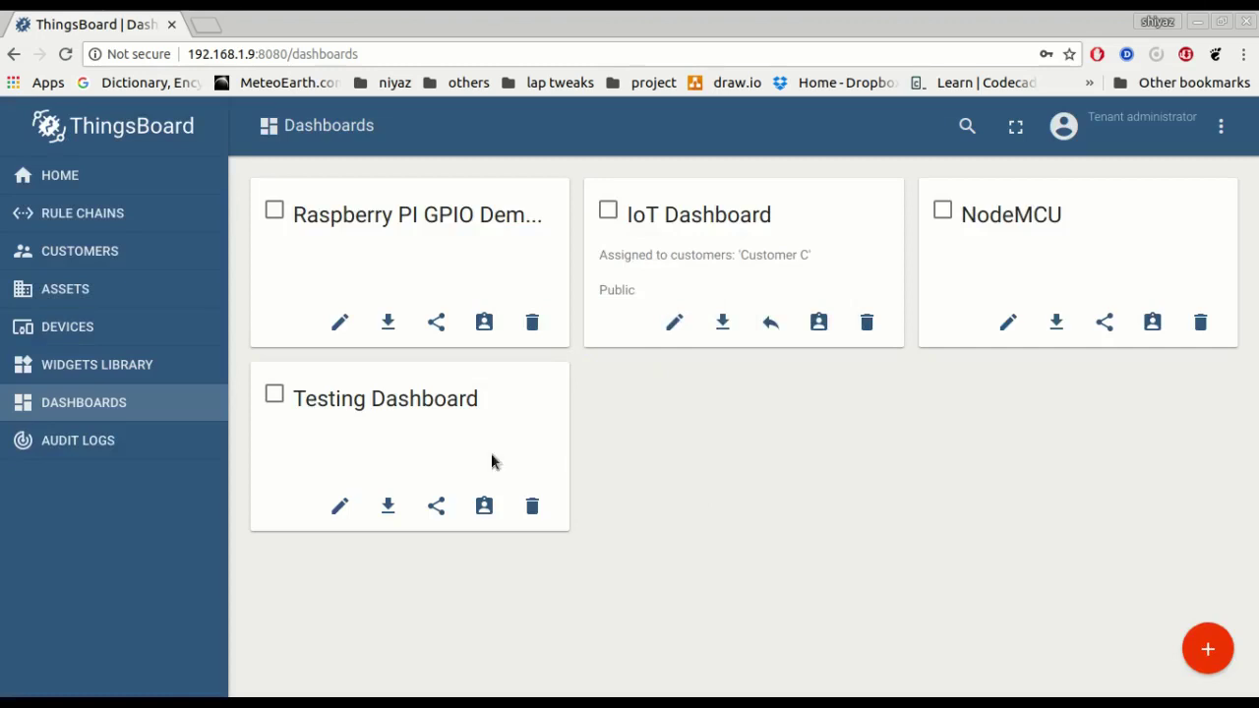
pyautogui.click(372, 417)
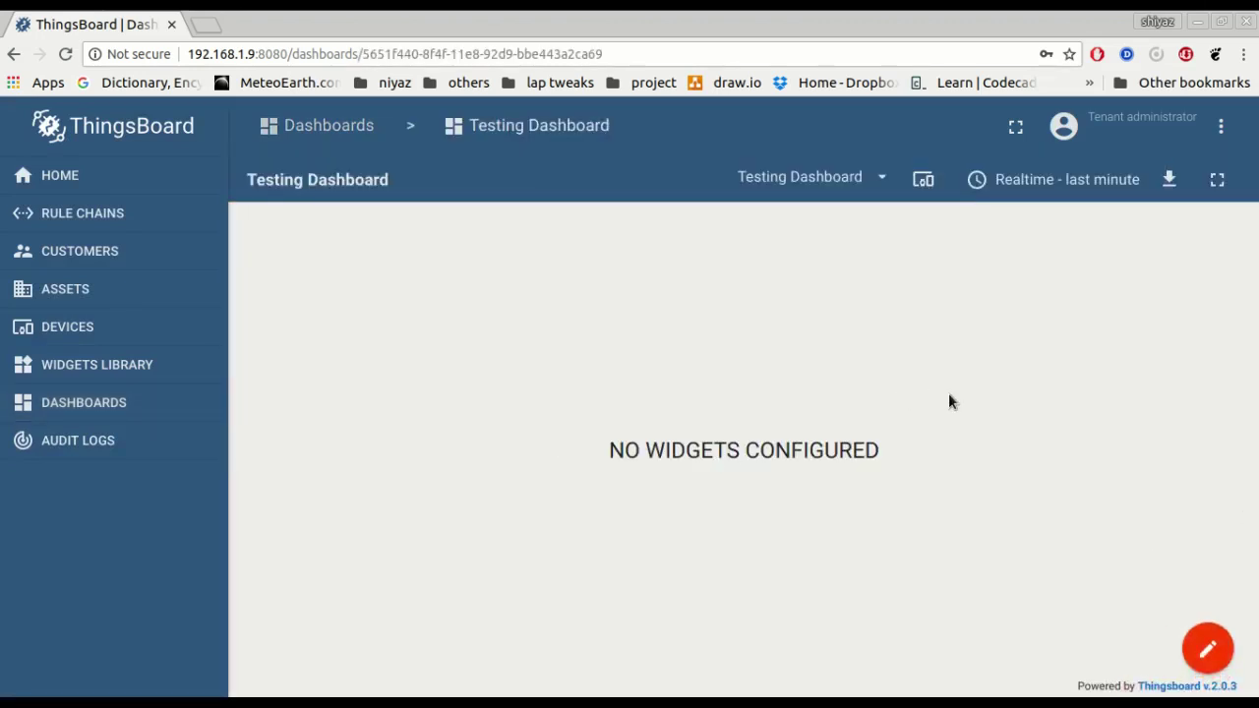
# Start a new widget on Testing Dashboard, browse the widget bundles, then return to Dashboards without adding any.
pyautogui.click(1215, 649)
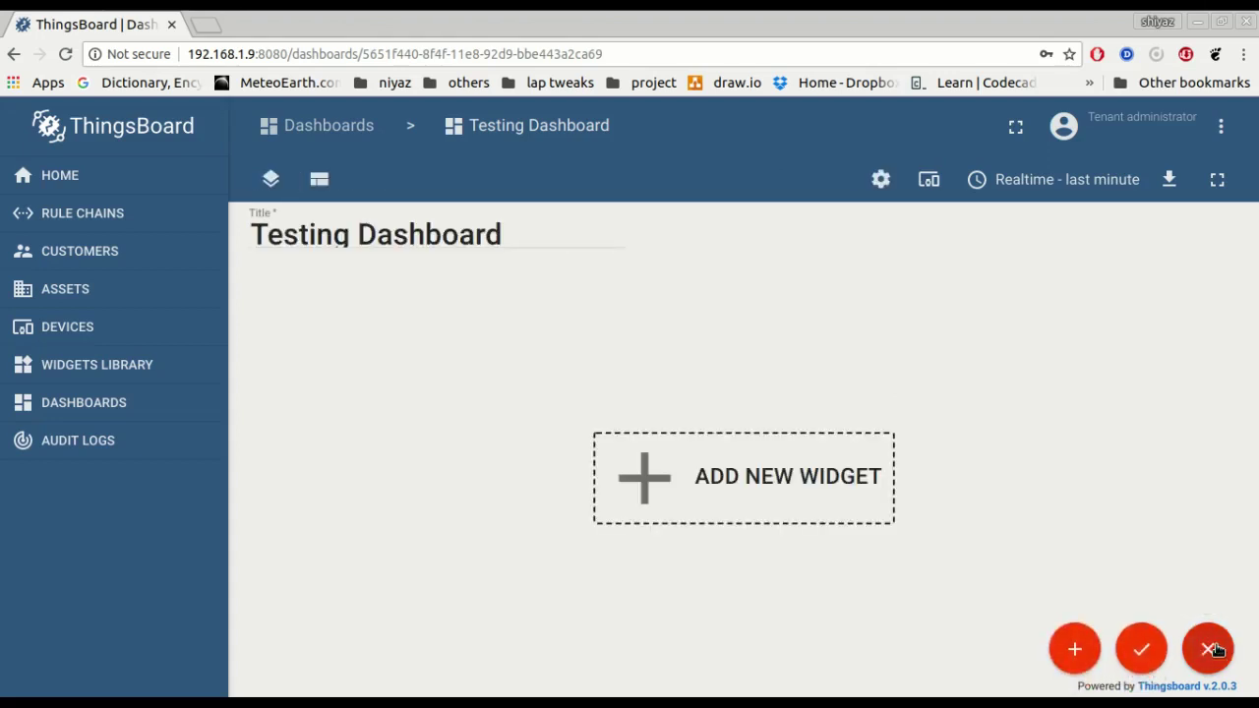
pyautogui.moveTo(1055, 647)
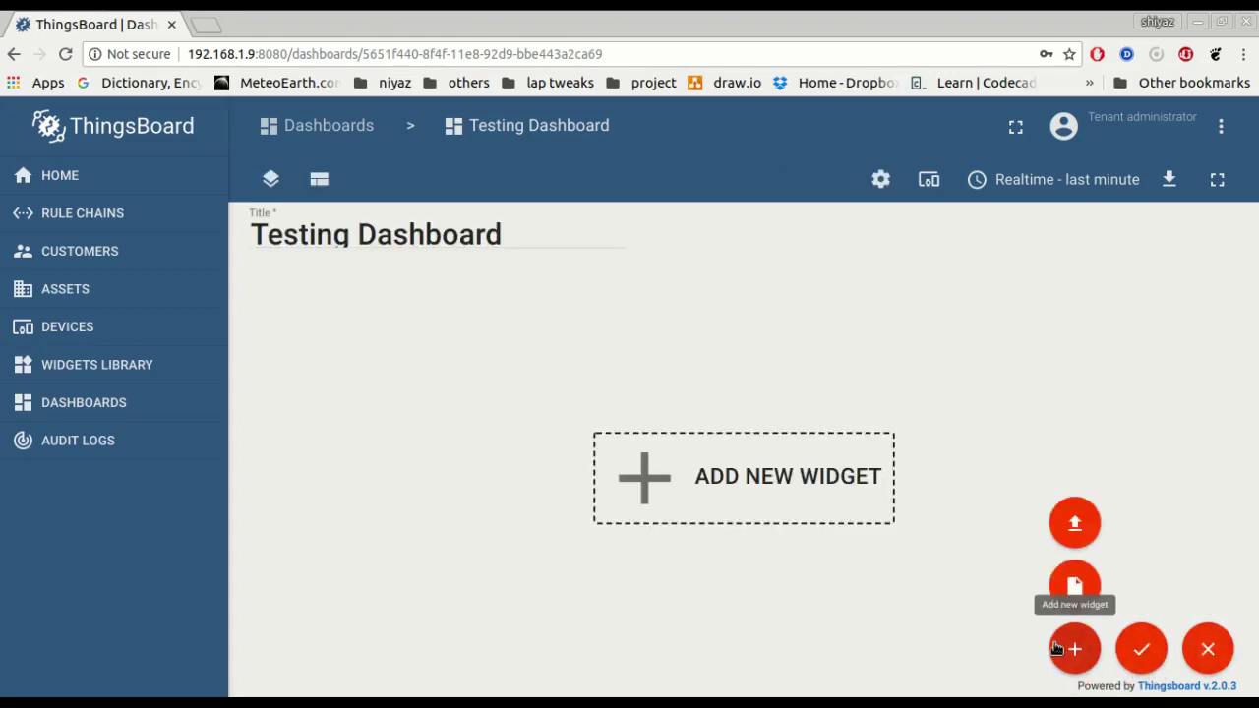
pyautogui.click(1072, 583)
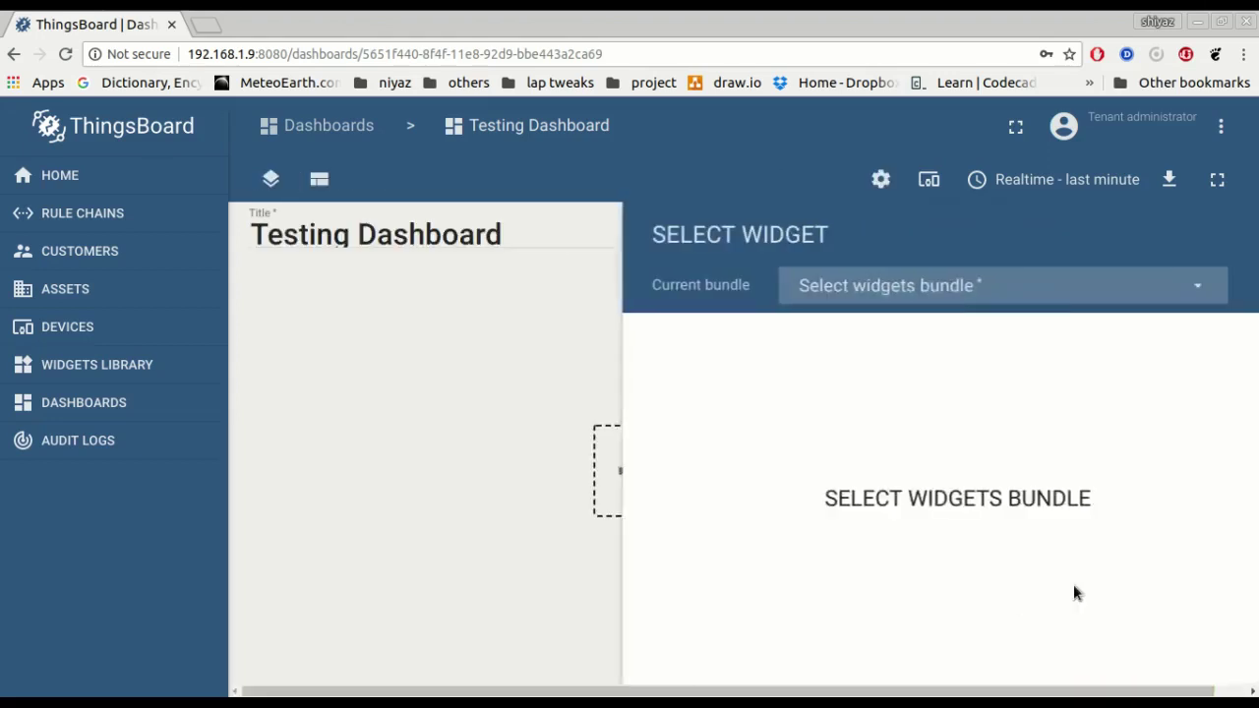
pyautogui.click(889, 302)
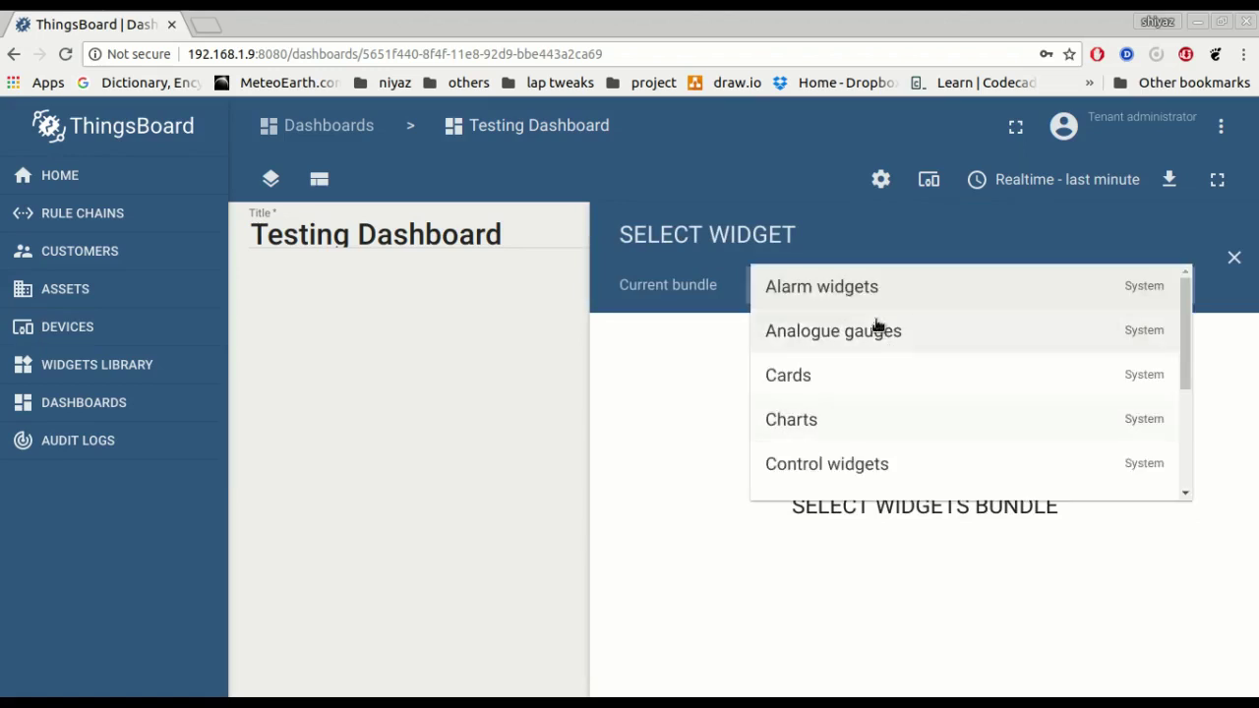
pyautogui.scroll(-3, 852, 422)
pyautogui.scroll(3, 843, 422)
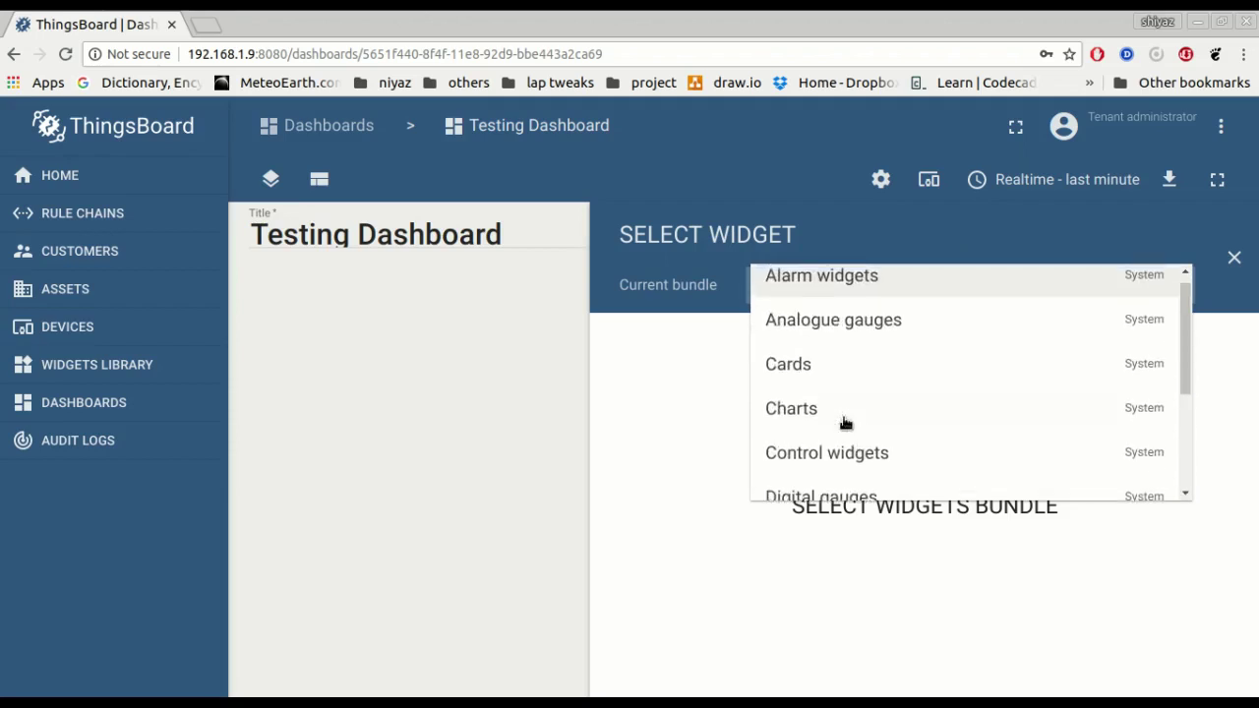
pyautogui.scroll(1, 844, 422)
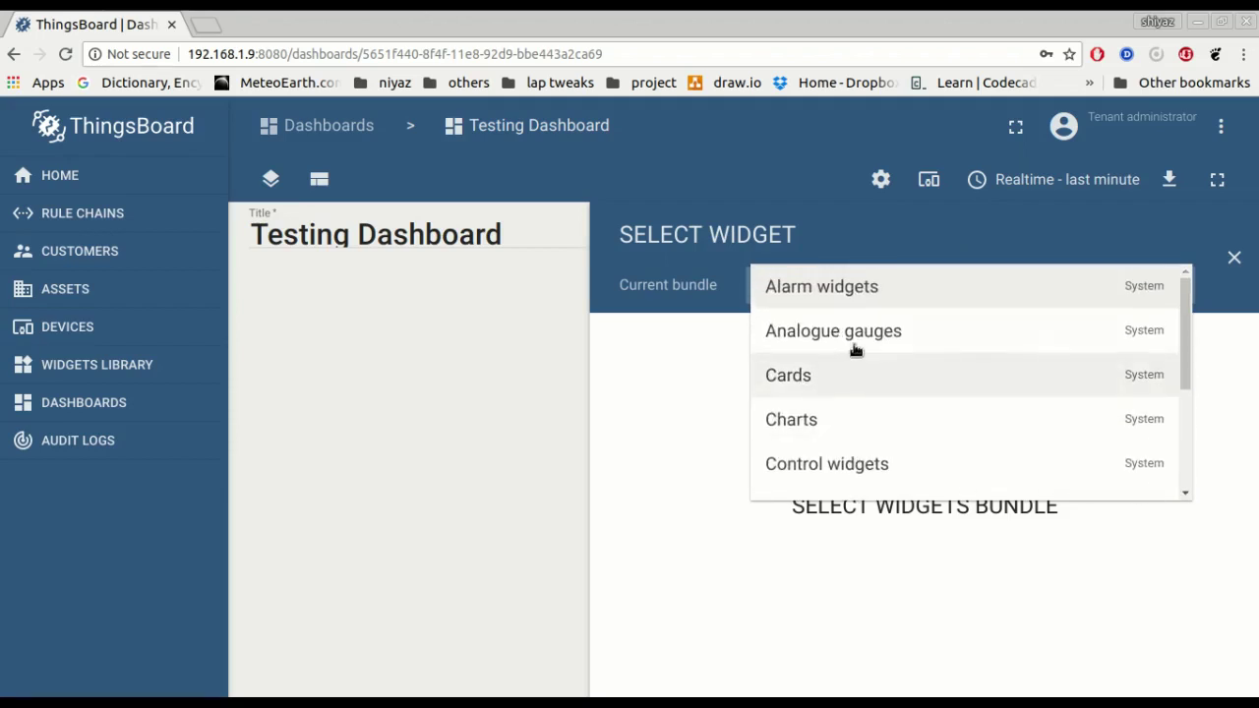
pyautogui.scroll(-1, 836, 461)
pyautogui.scroll(1, 843, 458)
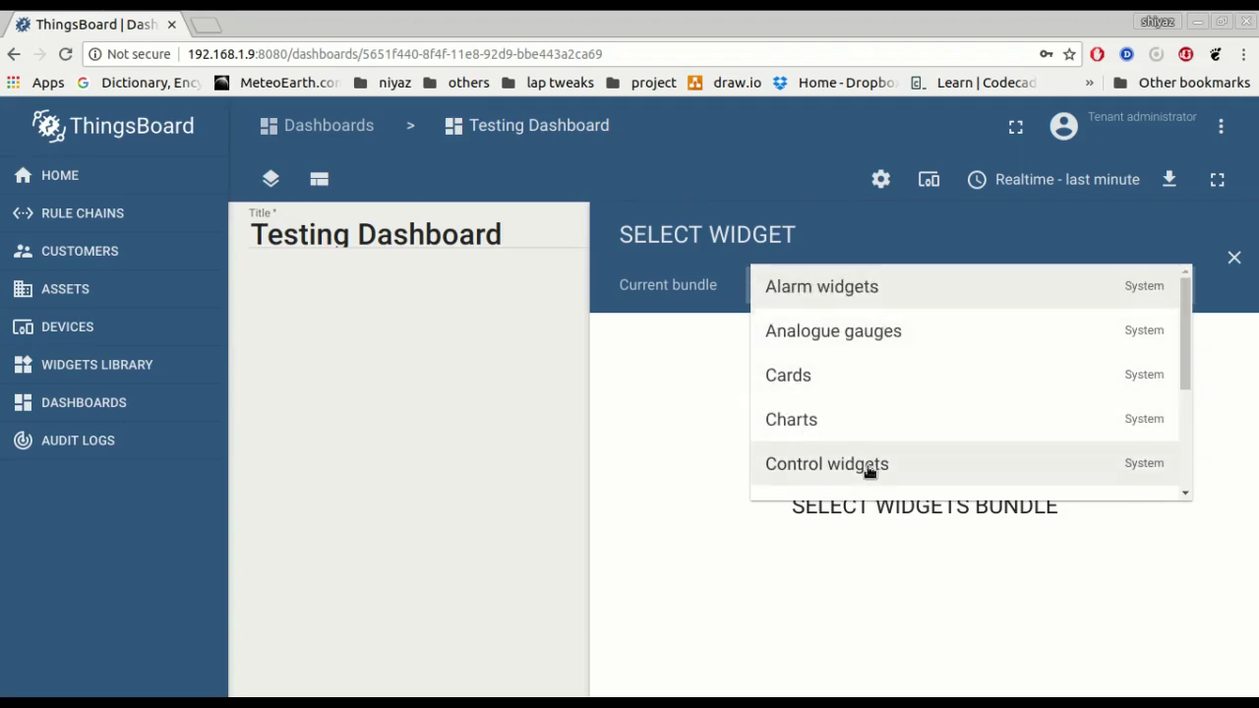
pyautogui.scroll(-1, 869, 471)
pyautogui.hotkey('alt', 'Left')
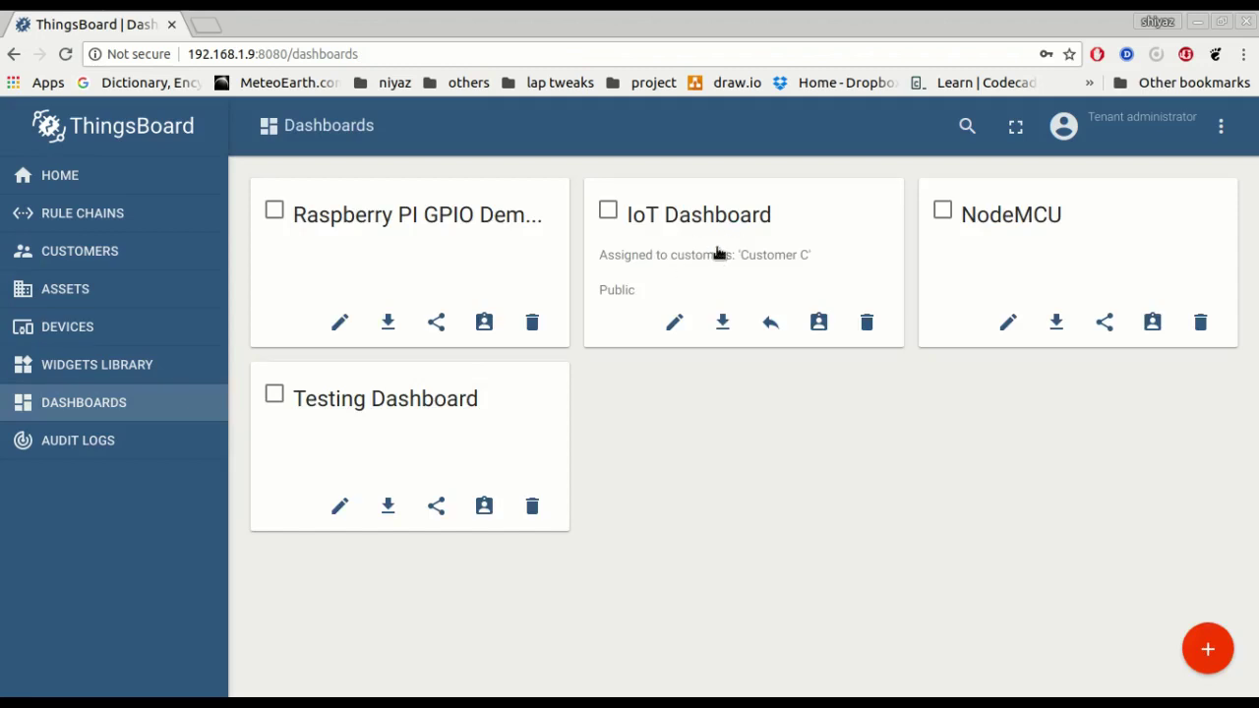
# Open the IoT Dashboard, scroll through its gauges, chart and alarms, and show it fullscreen.
pyautogui.click(717, 254)
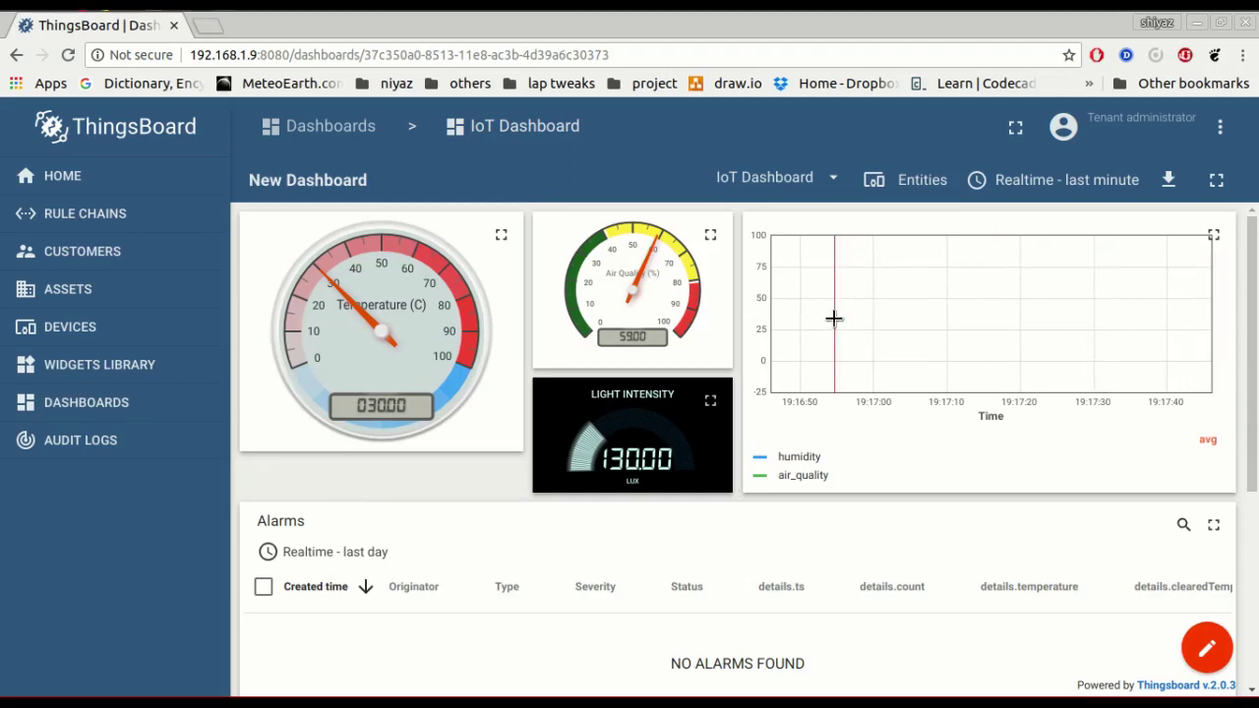
pyautogui.scroll(-3, 508, 402)
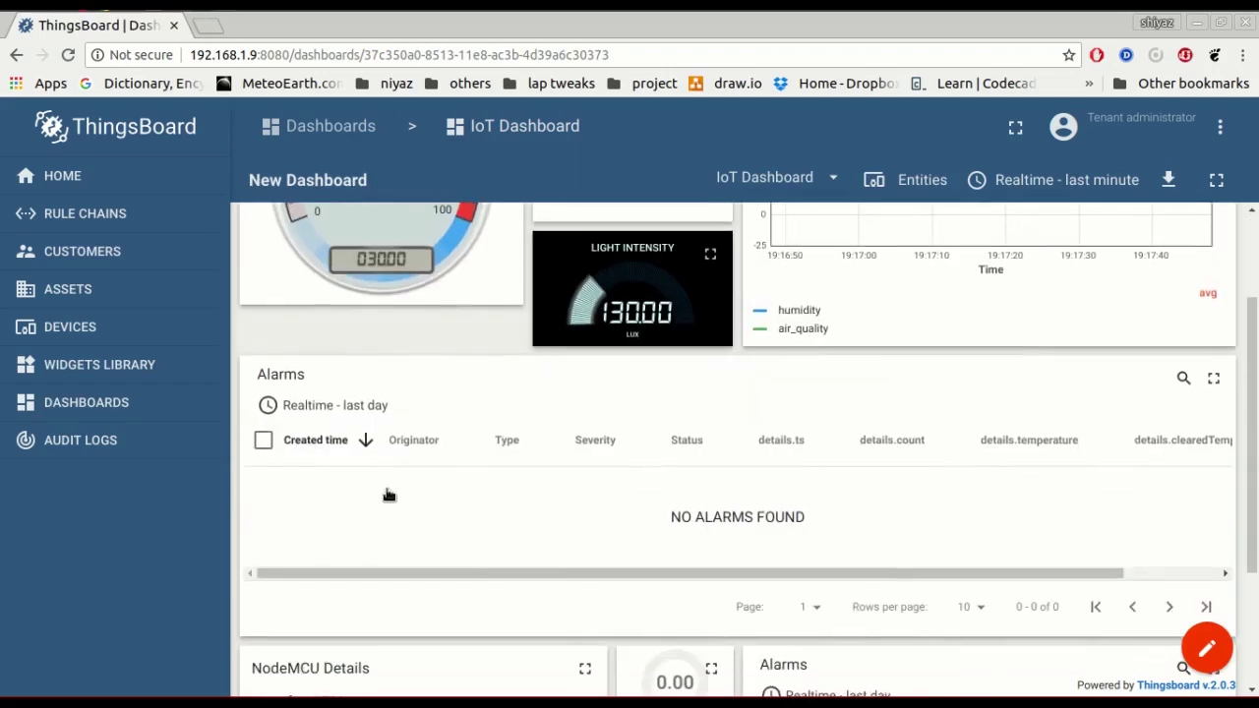
pyautogui.scroll(-1, 389, 494)
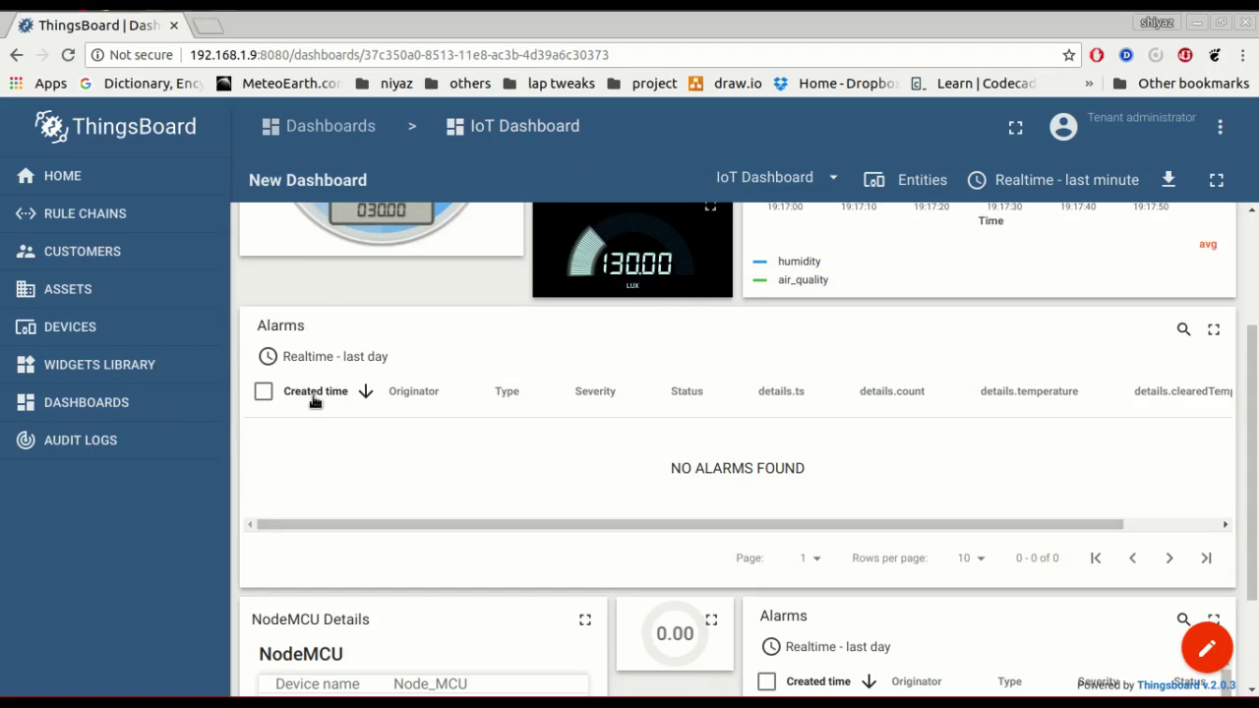
pyautogui.scroll(-2, 316, 404)
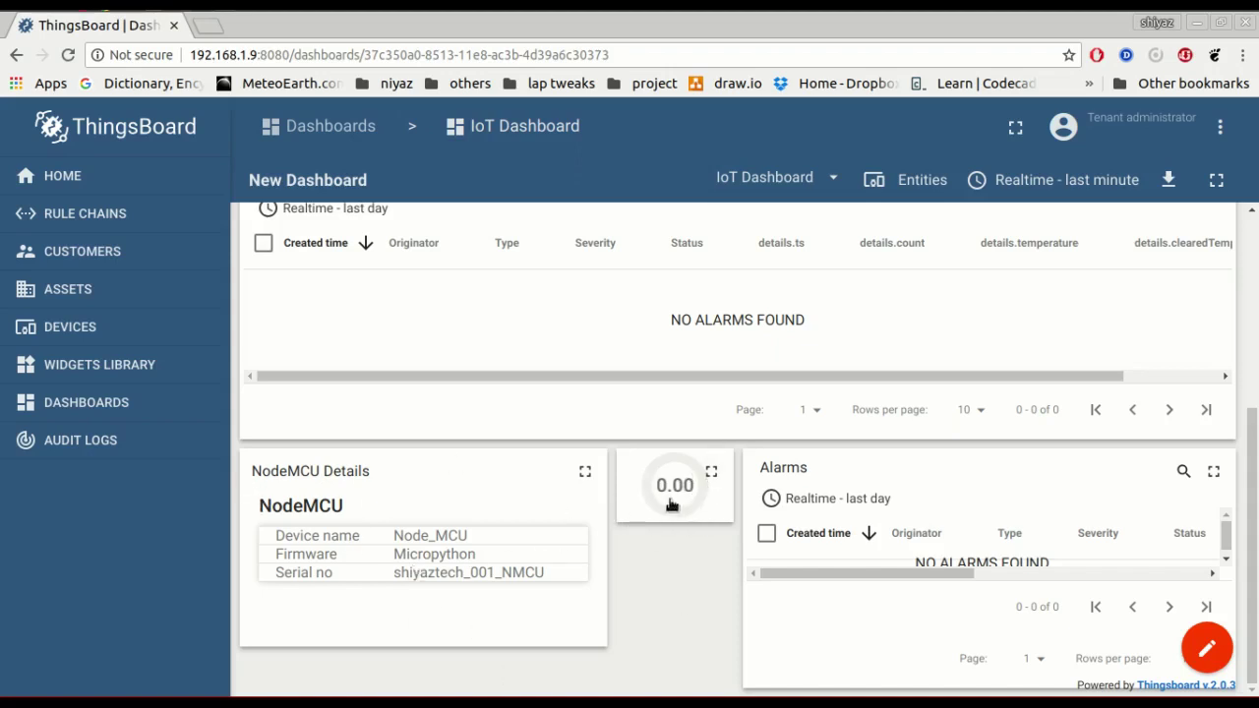
pyautogui.click(1216, 180)
pyautogui.scroll(-5, 456, 568)
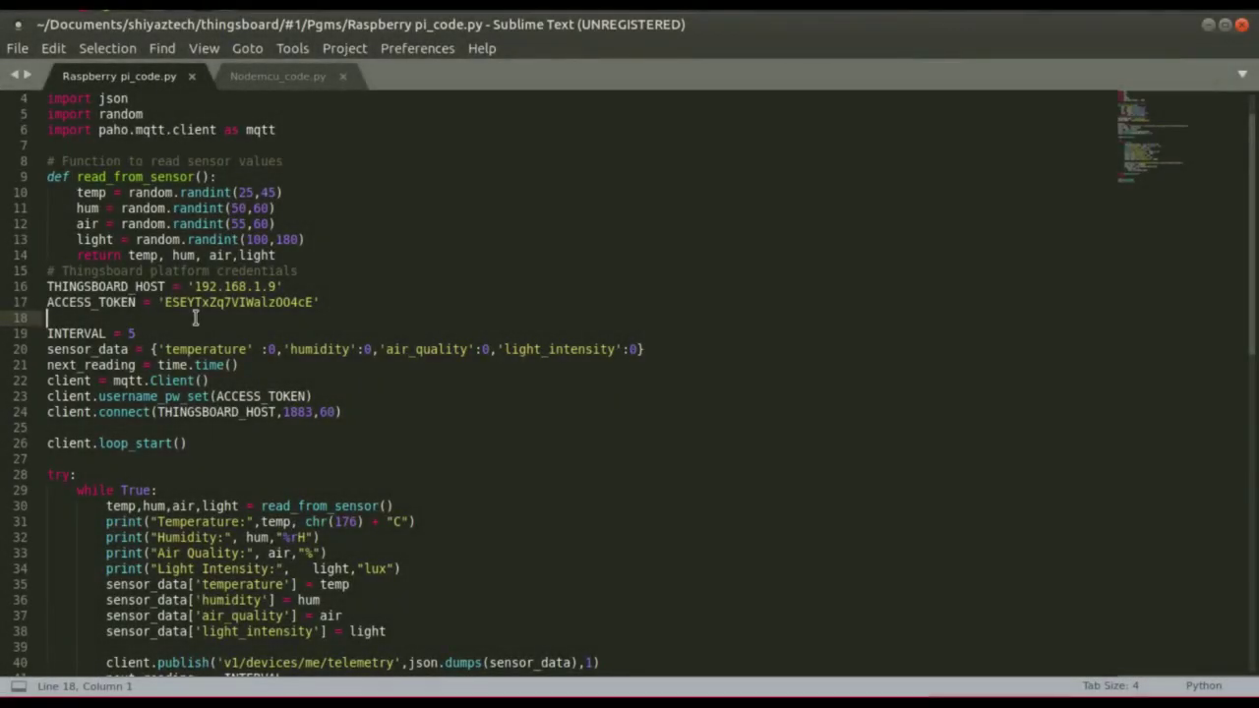
pyautogui.scroll(-2, 266, 515)
pyautogui.scroll(3, 266, 529)
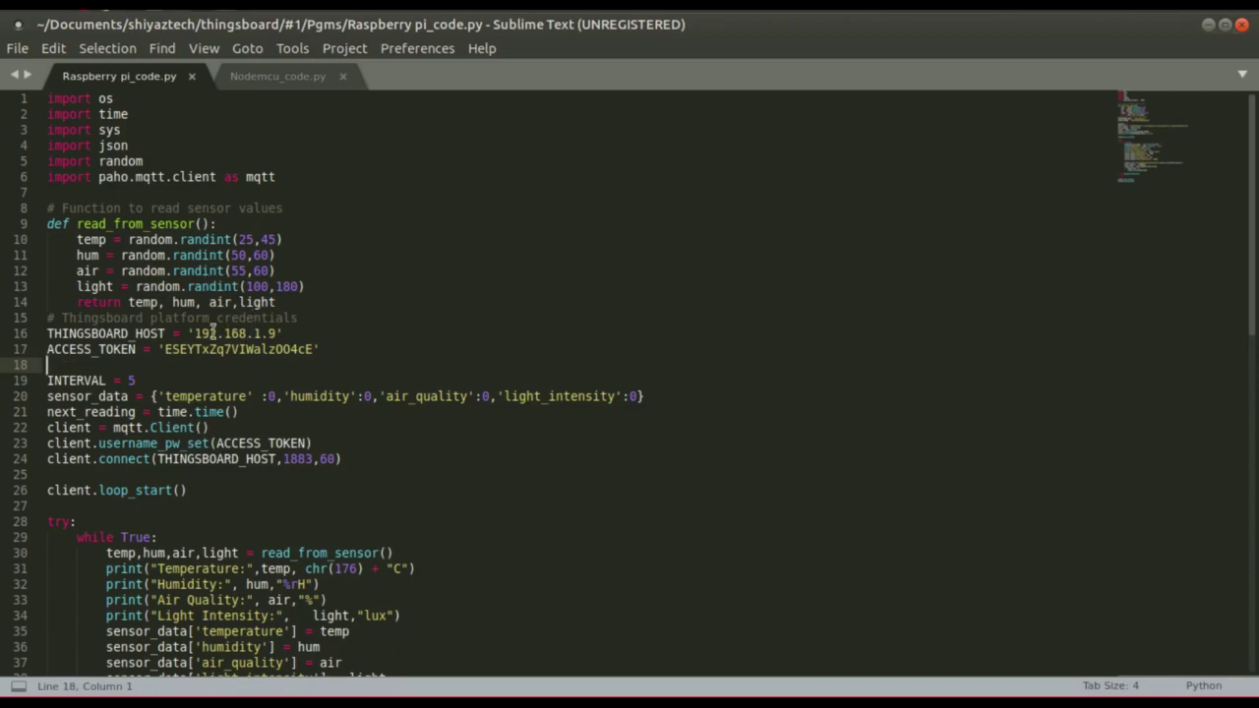
pyautogui.moveTo(192, 333); pyautogui.dragTo(276, 334)
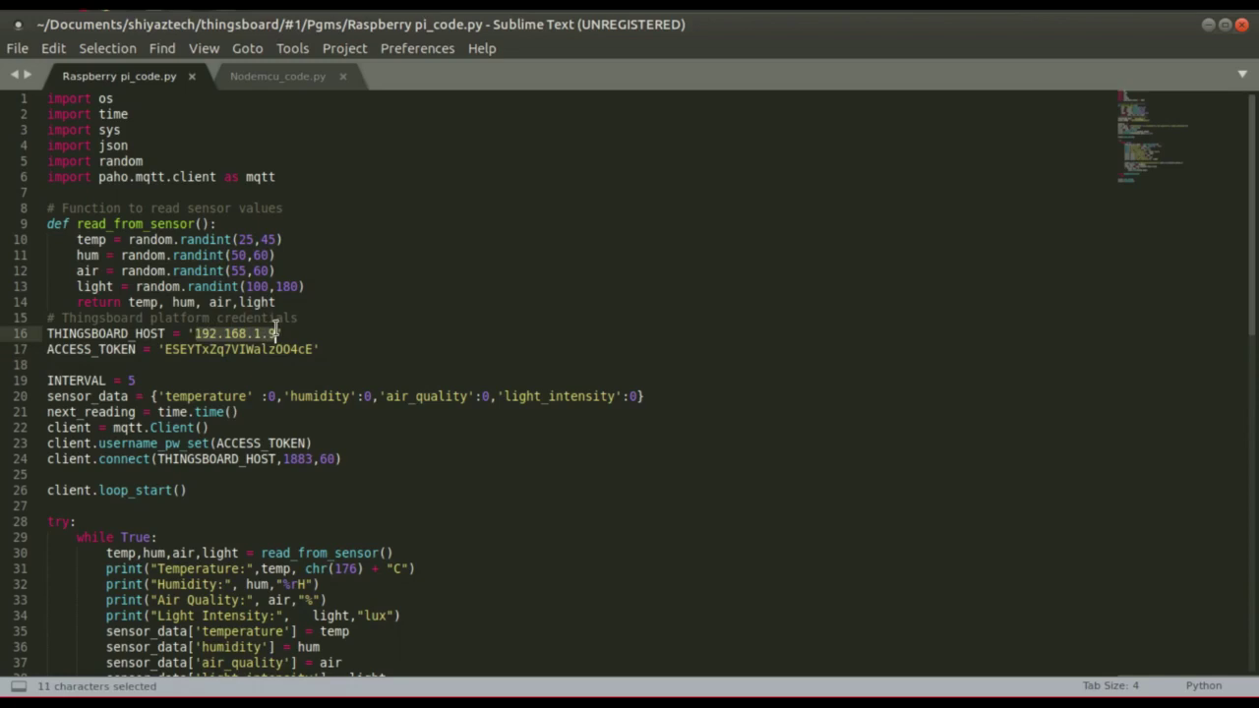
pyautogui.doubleClick(181, 350)
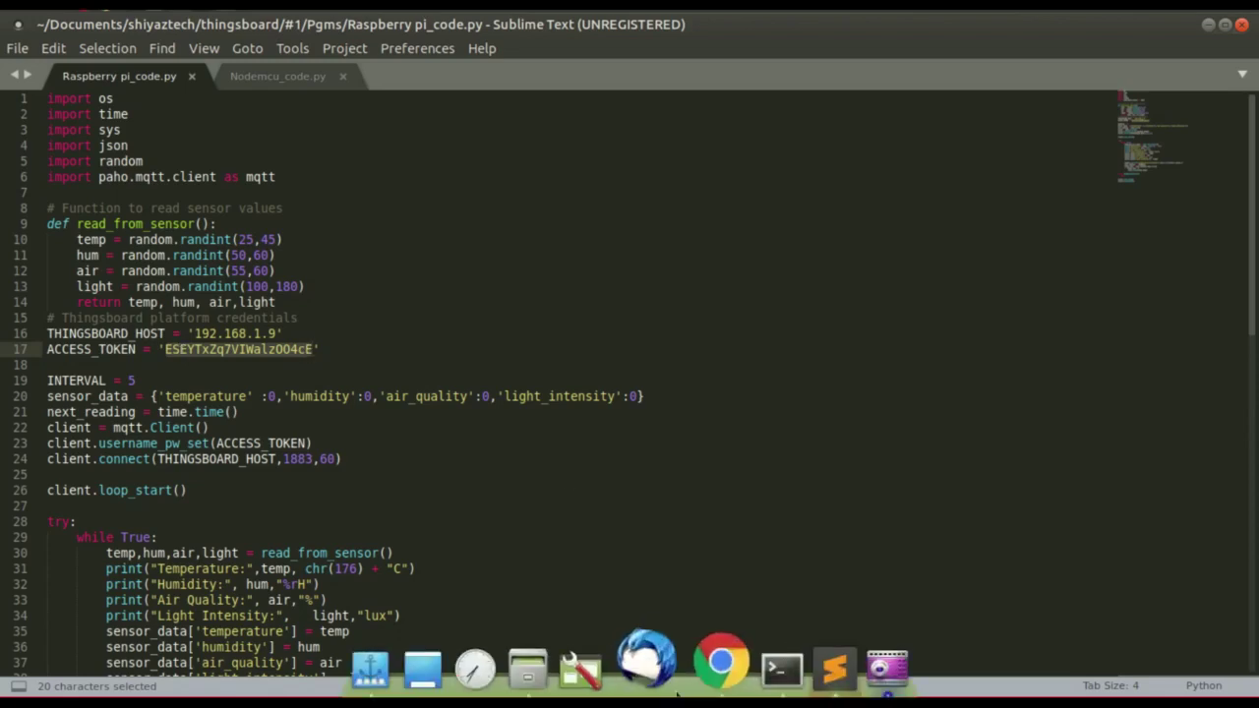
pyautogui.click(708, 665)
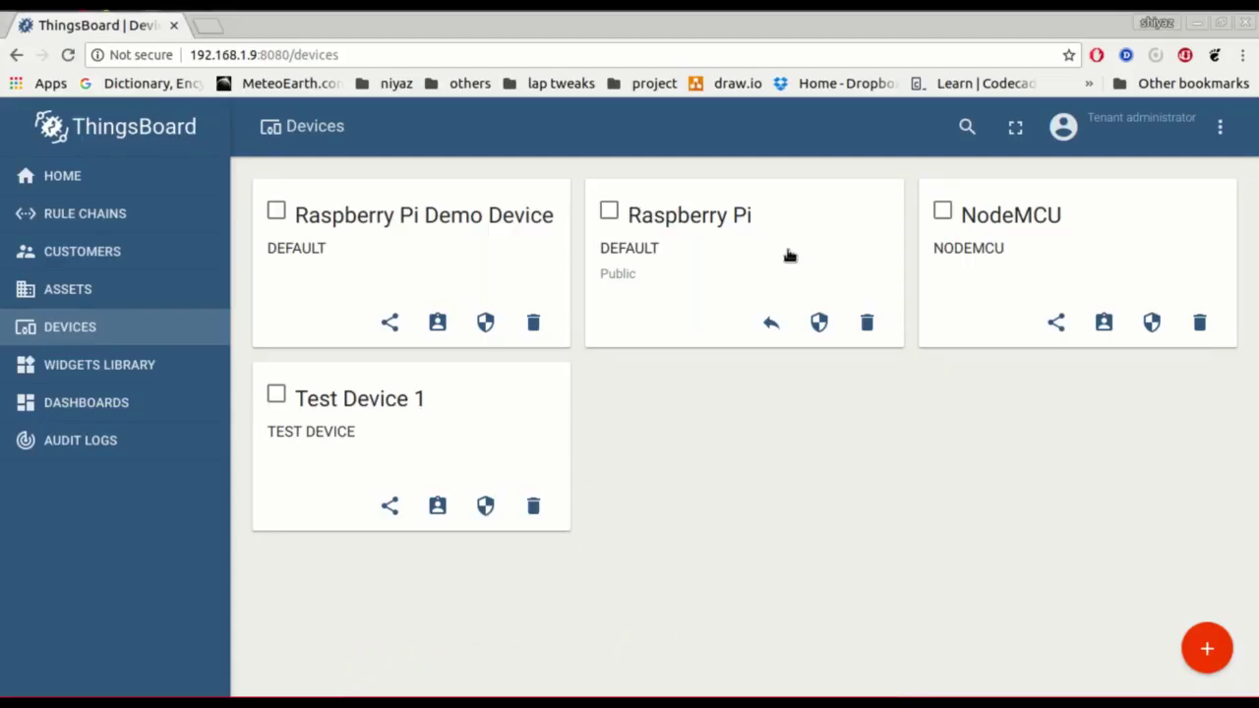
pyautogui.click(723, 229)
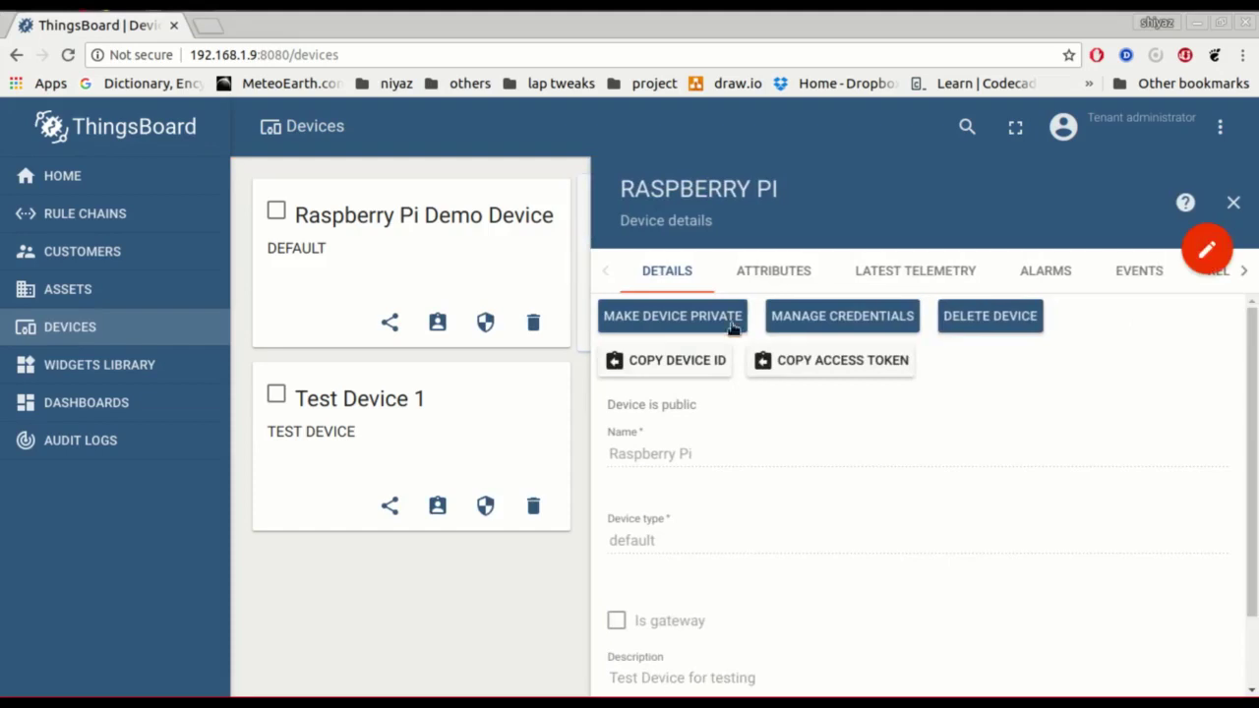
pyautogui.moveTo(811, 689)
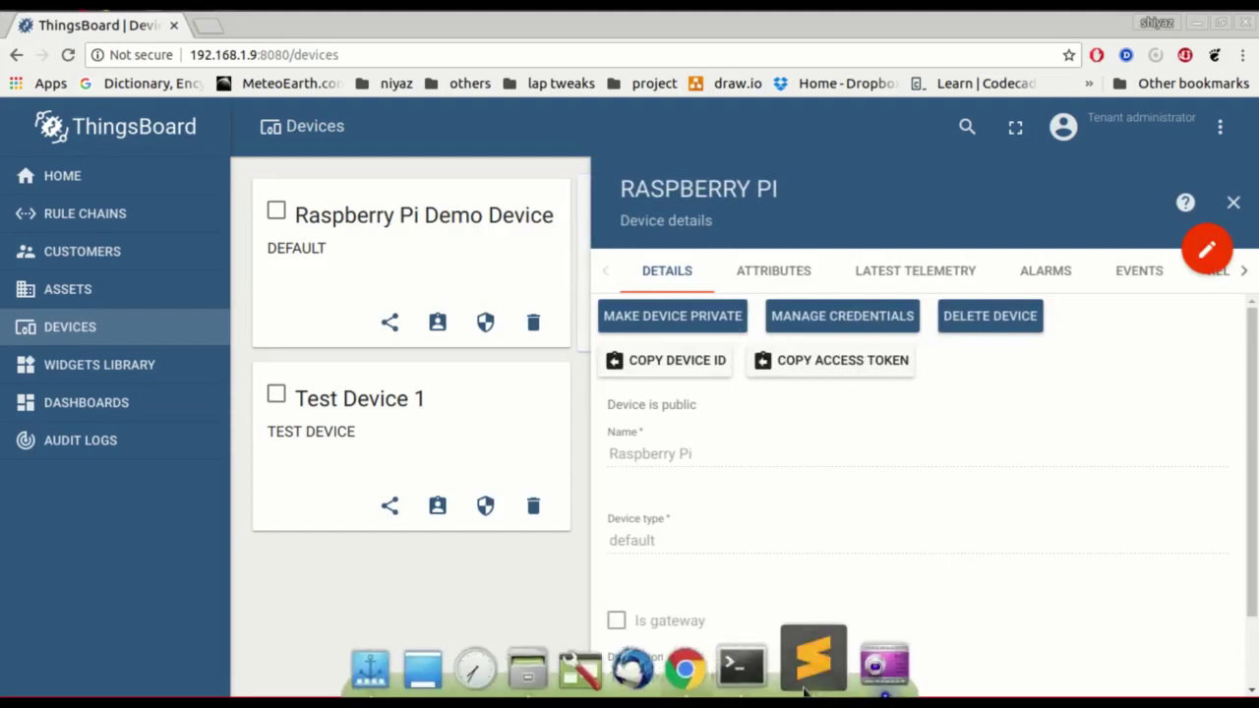
pyautogui.click(813, 681)
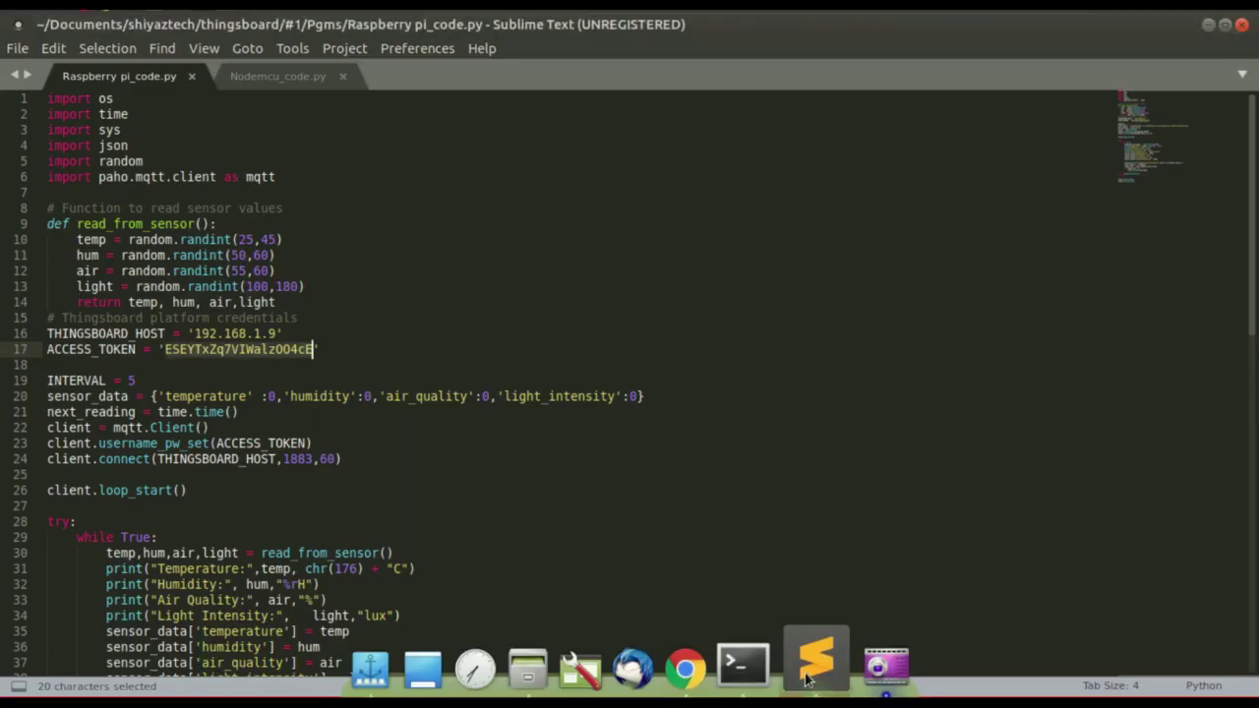
# Review the temperature, humidity, air_quality and light_intensity keys on line 20, then switch to Nodemcu_code.py.
pyautogui.scroll(-3, 257, 413)
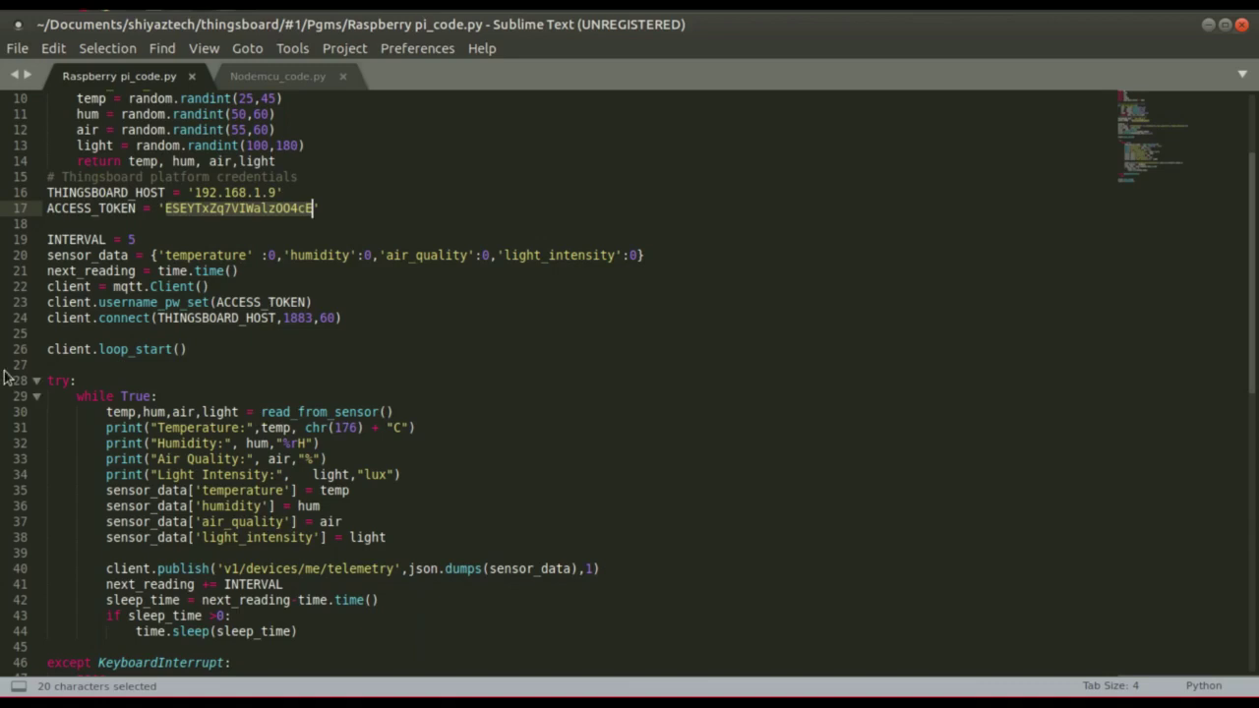
pyautogui.doubleClick(186, 258)
pyautogui.doubleClick(317, 256)
pyautogui.doubleClick(461, 255)
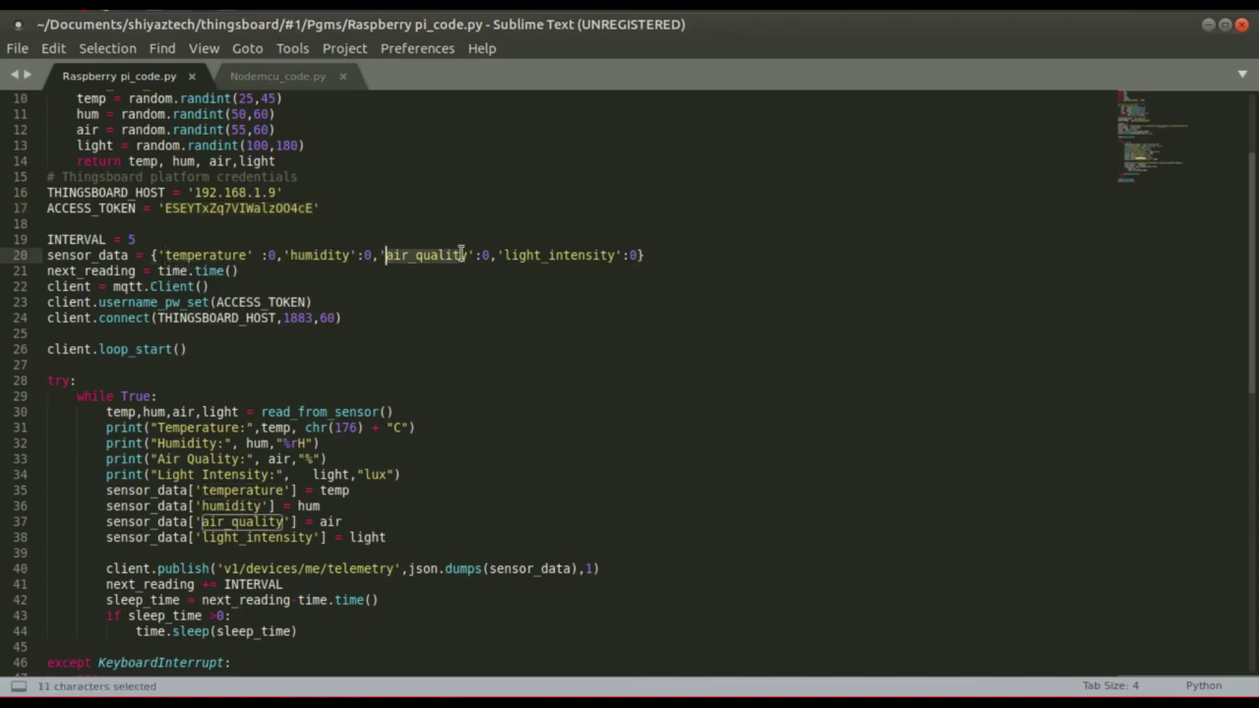
pyautogui.doubleClick(556, 255)
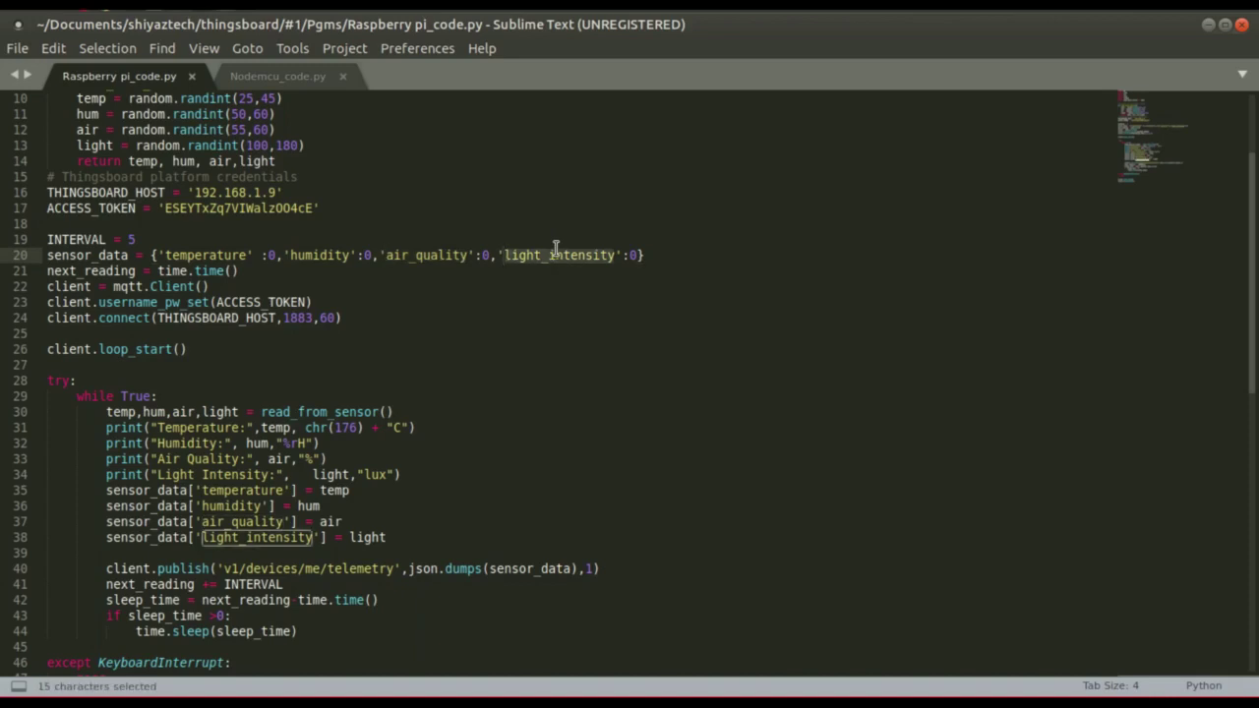
pyautogui.scroll(3, 383, 518)
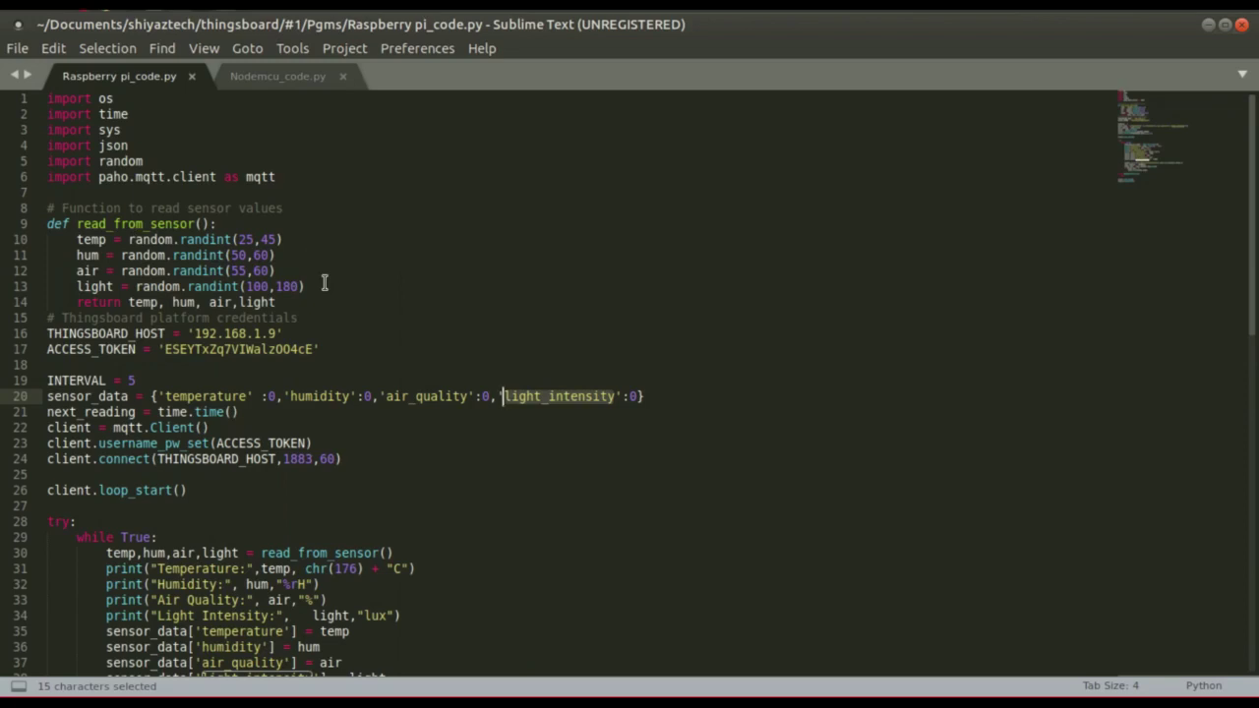
pyautogui.scroll(-3, 324, 283)
pyautogui.hotkey('ctrl', 'pagedown')
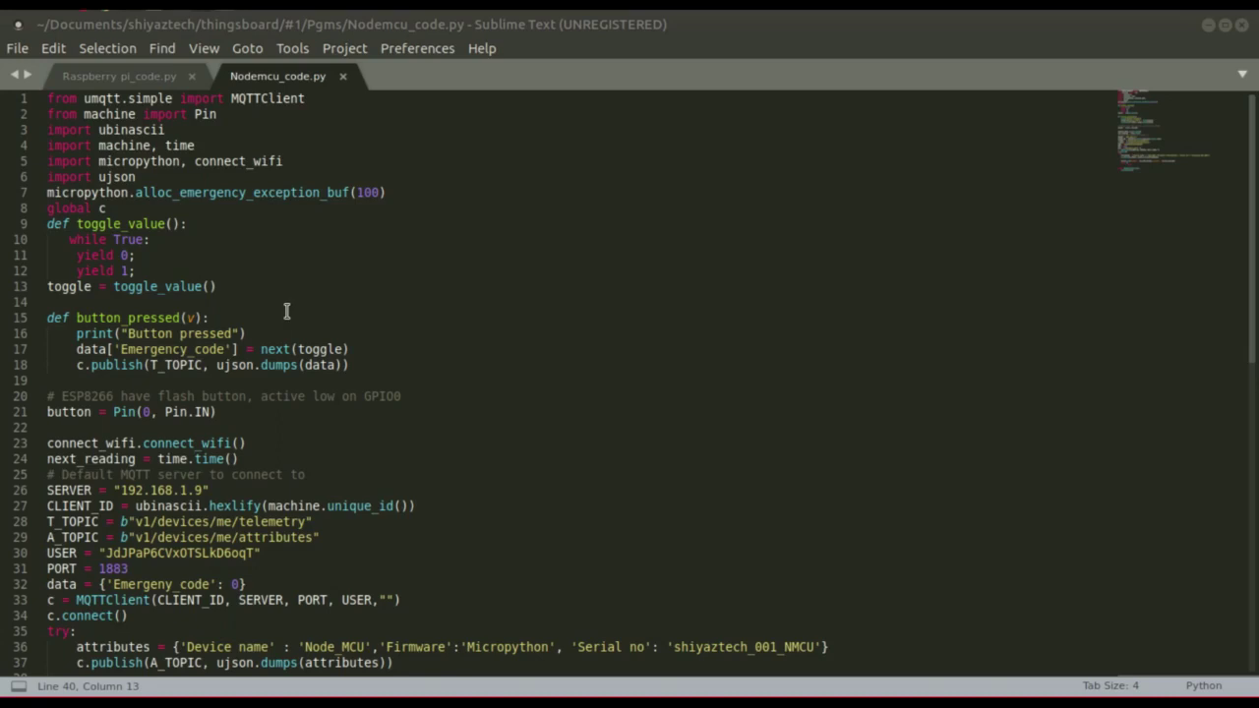
# Select part of the server IP on line 26 and the old device token on the USER line.
pyautogui.scroll(-1, 187, 400)
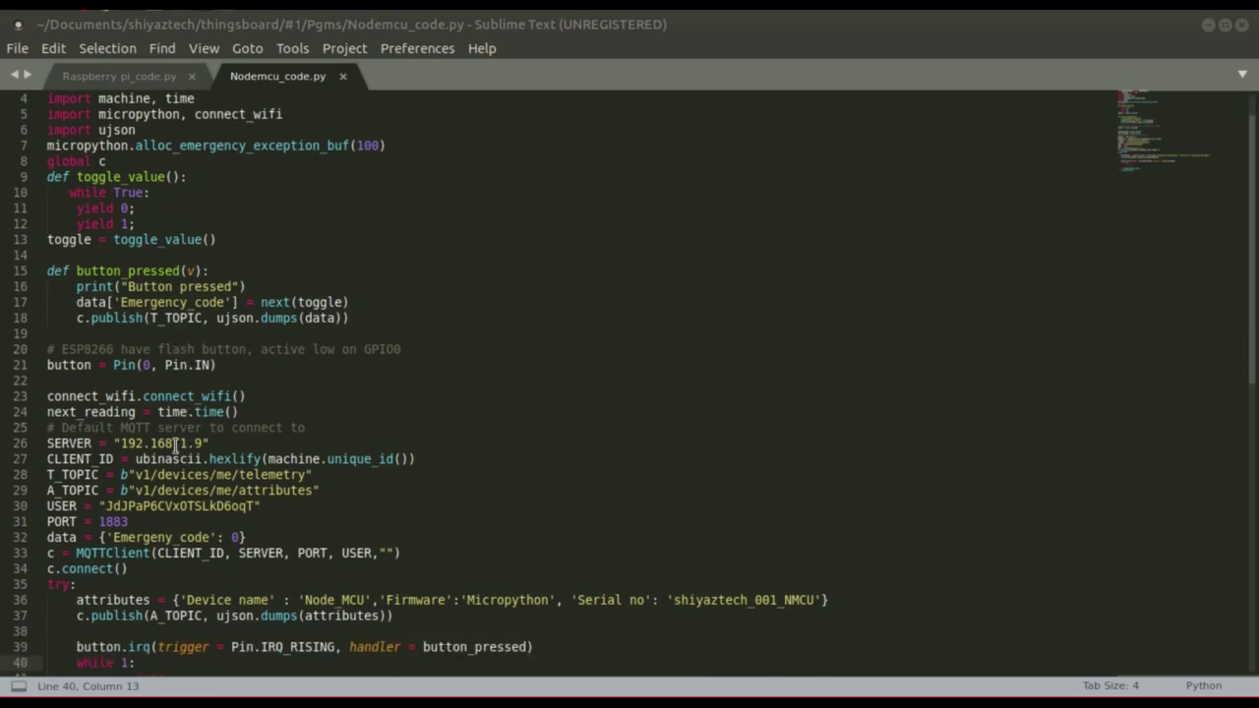
pyautogui.doubleClick(180, 443)
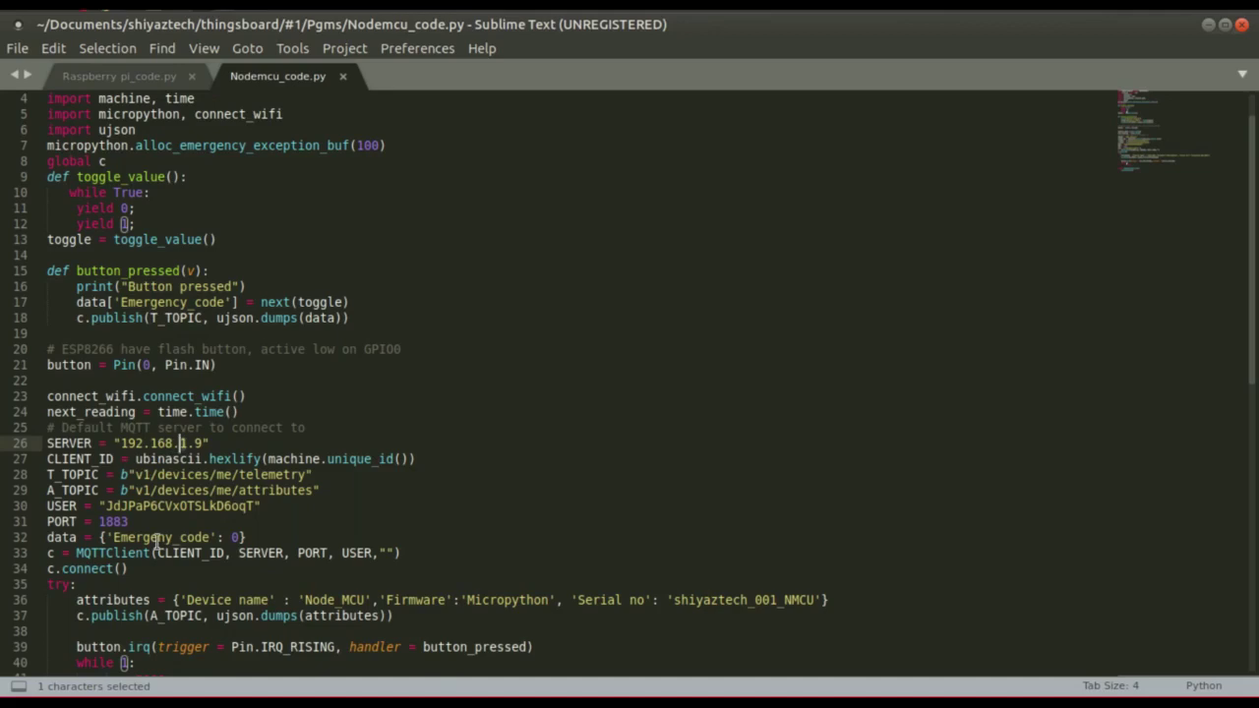
pyautogui.doubleClick(143, 506)
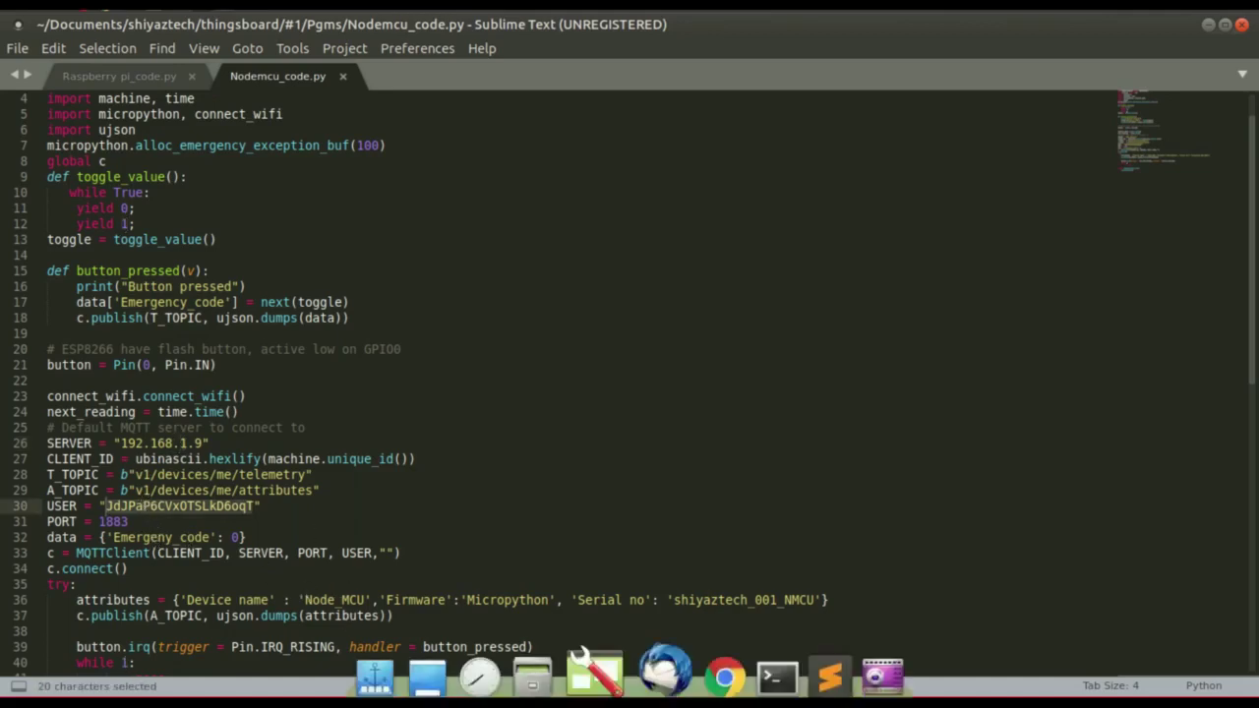
# Copy the NodeMCU device's access token in ThingsBoard and return to Sublime Text.
pyautogui.click(724, 677)
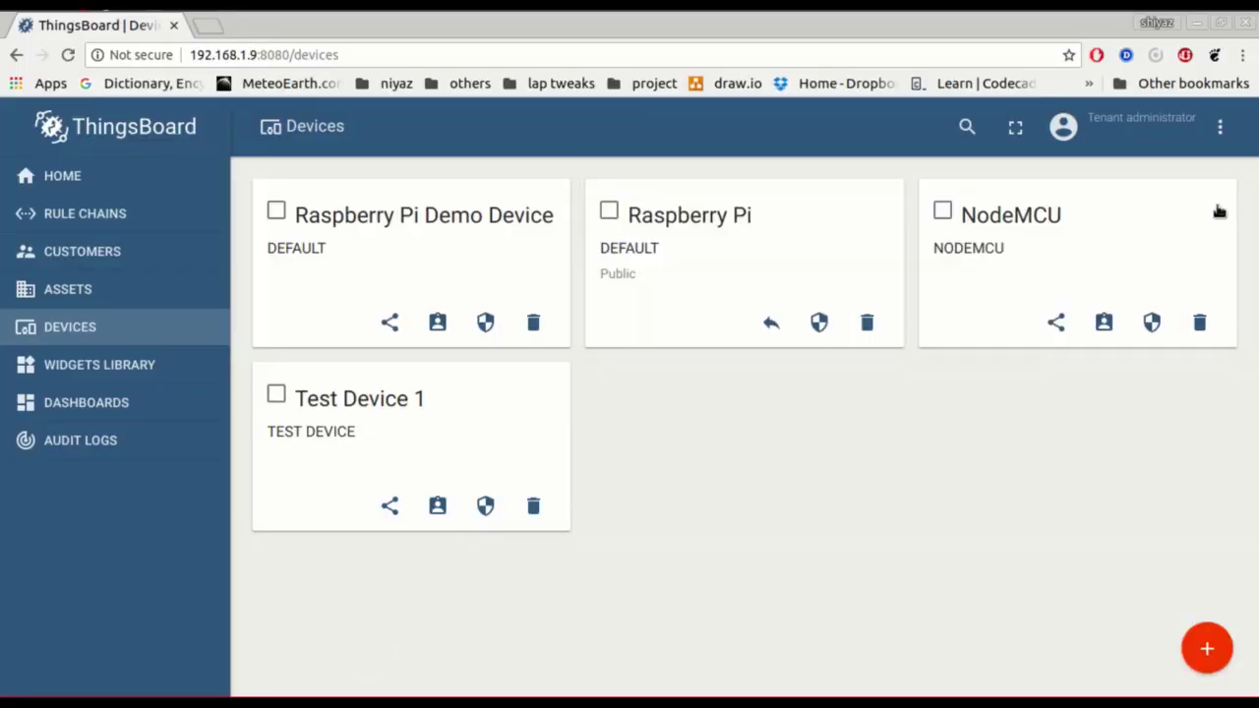
pyautogui.click(1232, 203)
pyautogui.click(1090, 218)
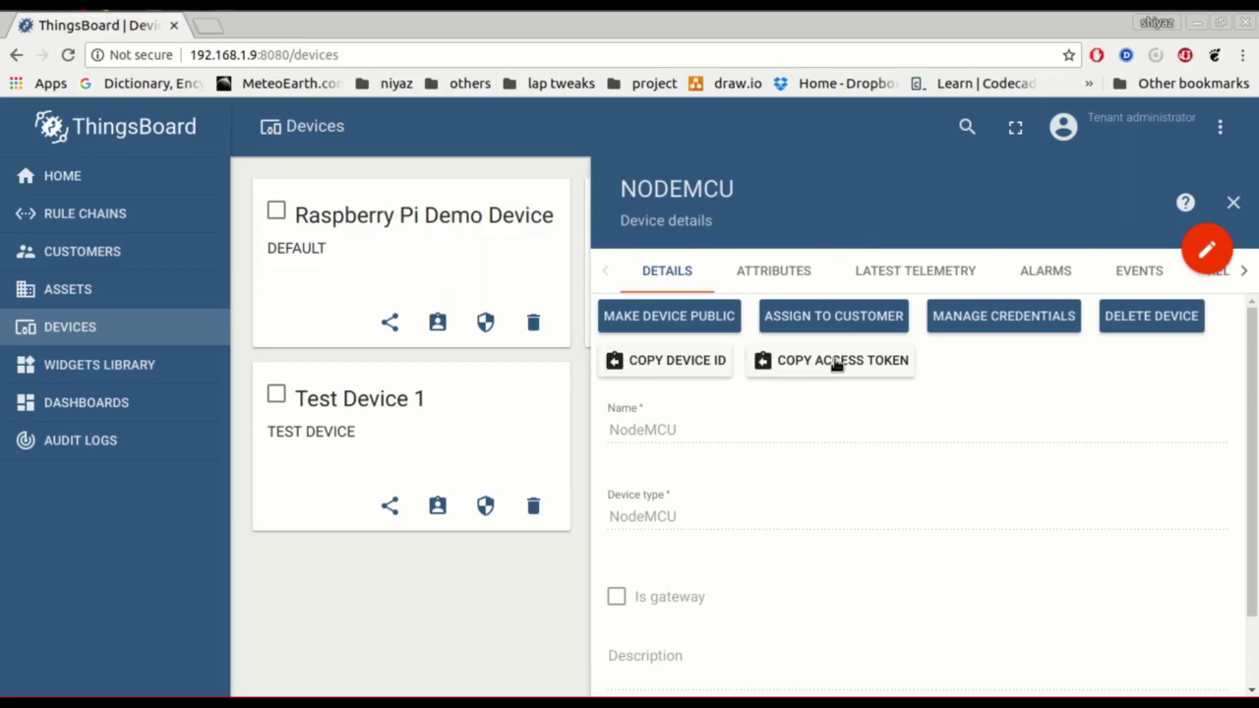
pyautogui.click(836, 362)
pyautogui.click(815, 669)
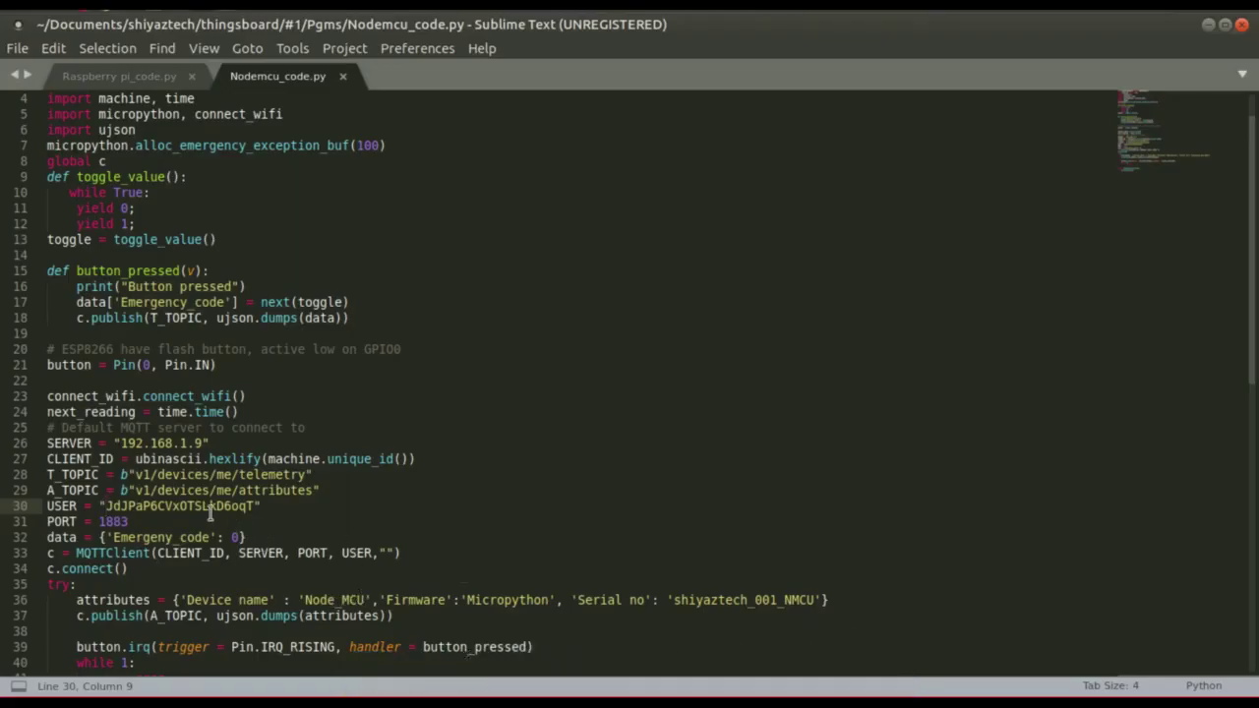
# Select the USER line token, scroll through Nodemcu_code.py, then switch back to Raspberry pi_code.py.
pyautogui.doubleClick(209, 507)
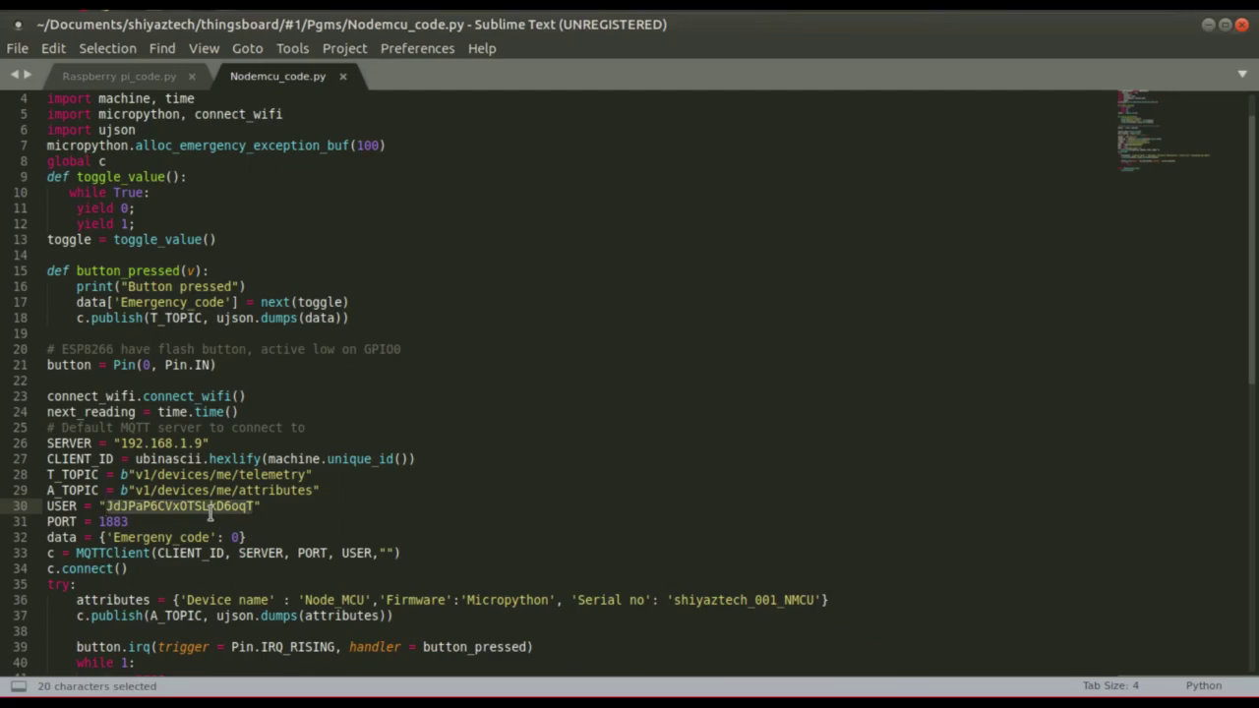
pyautogui.scroll(-5, 209, 511)
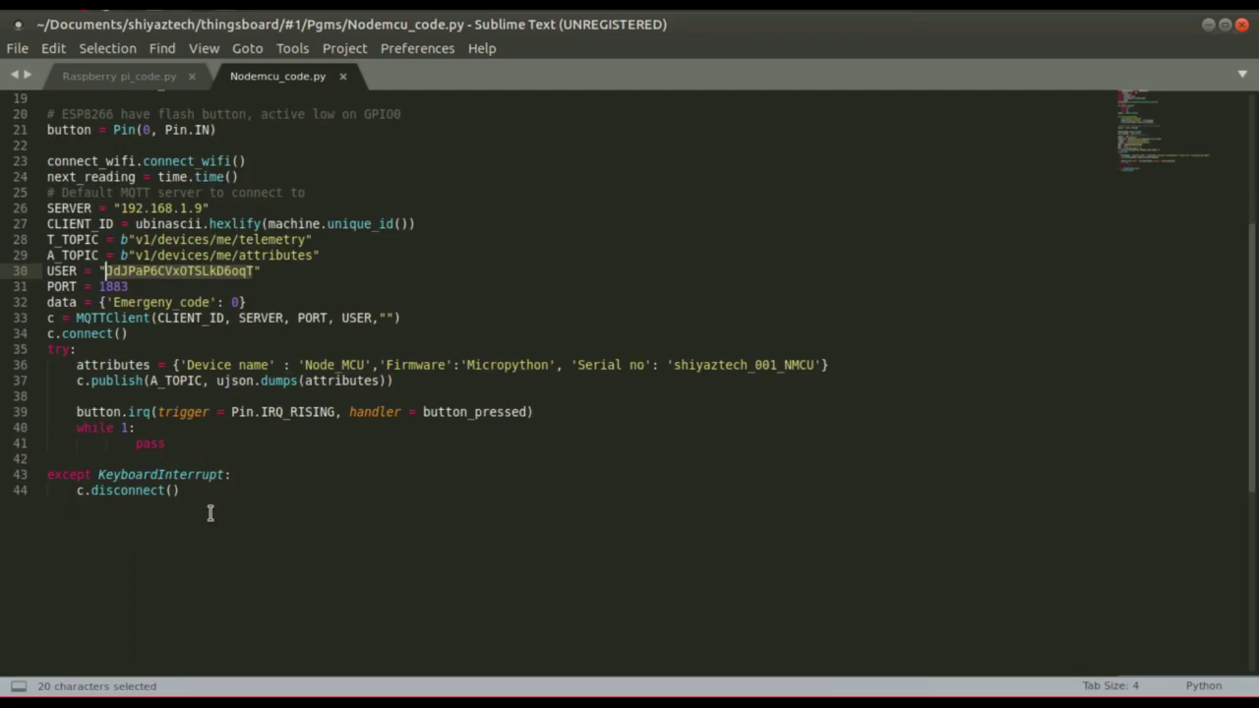
pyautogui.scroll(2, 209, 512)
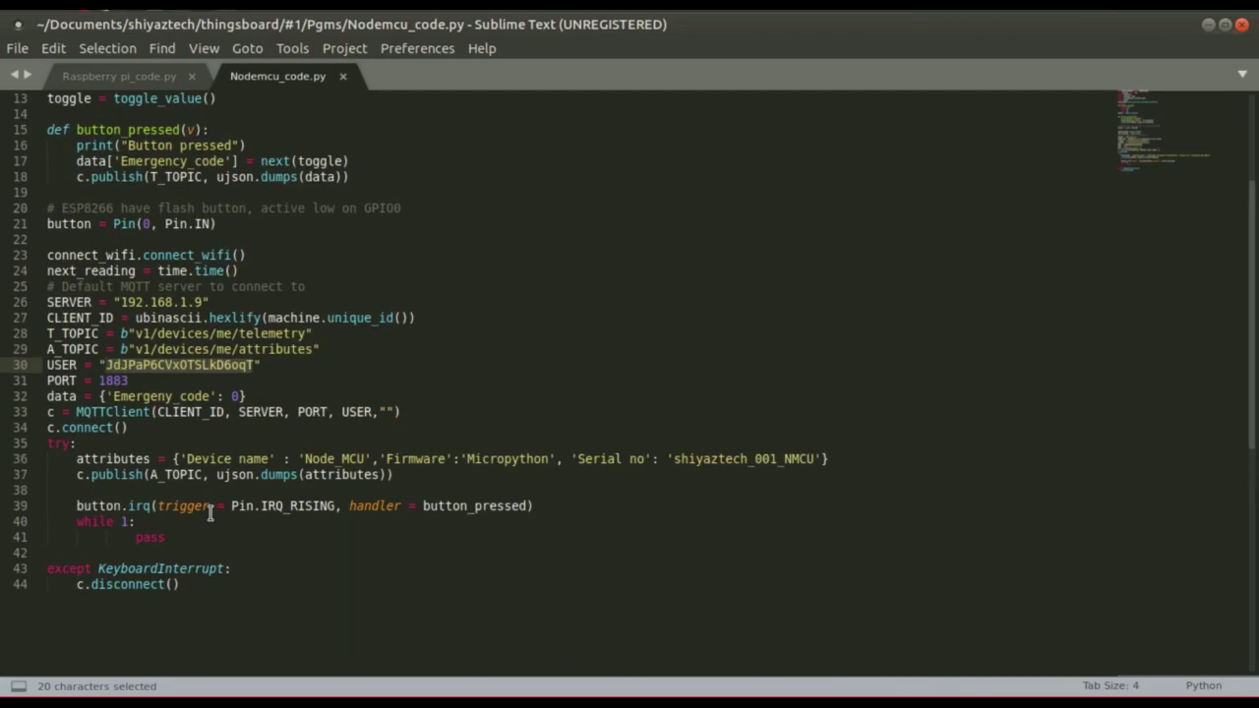
pyautogui.scroll(1, 209, 514)
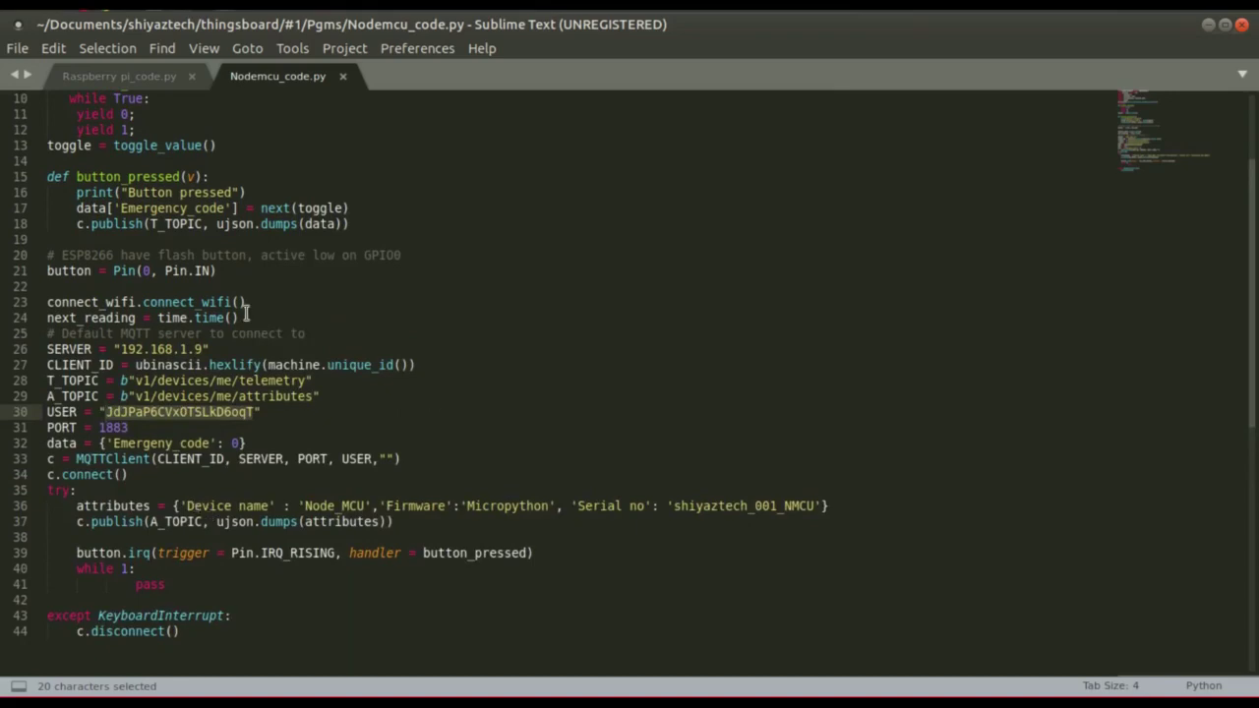
pyautogui.scroll(3, 157, 147)
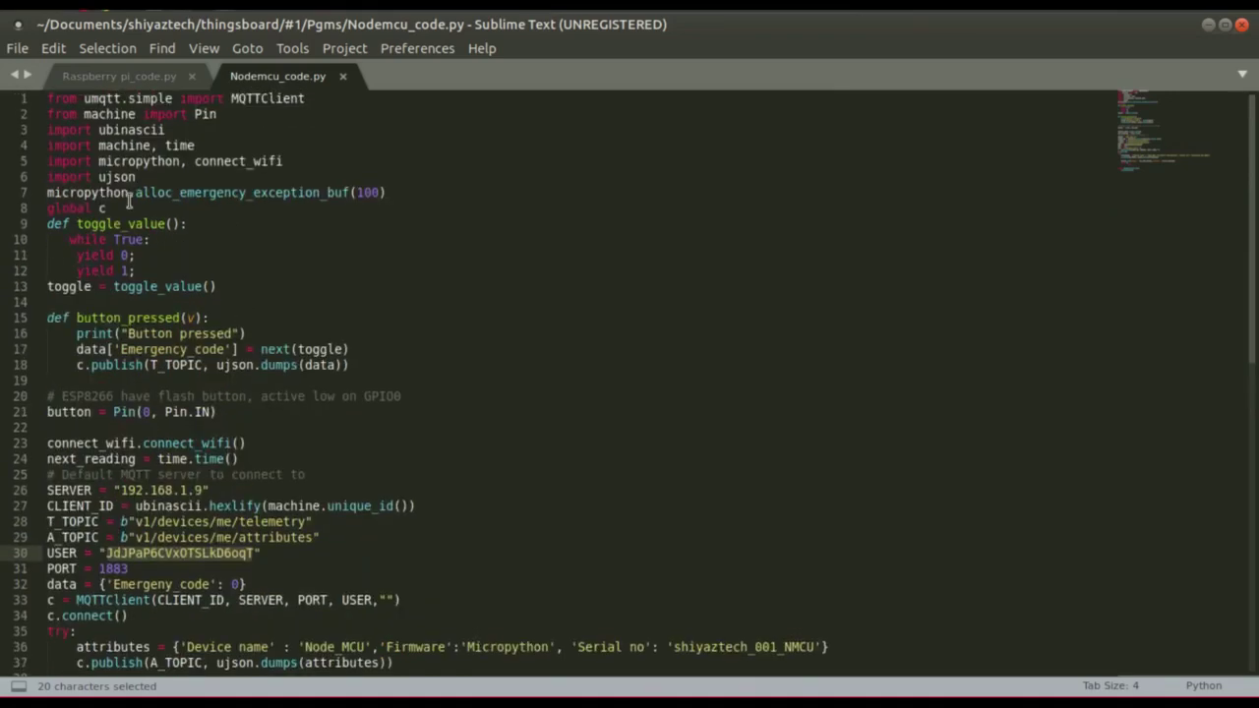
pyautogui.click(143, 78)
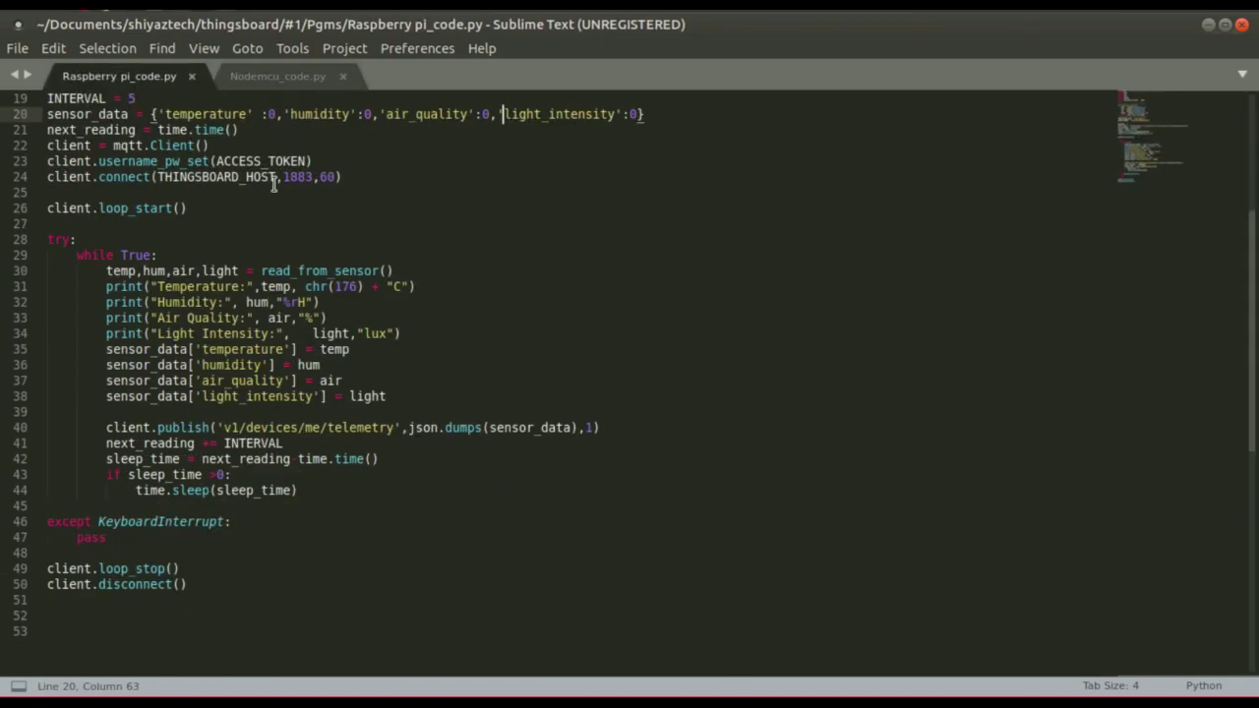
# Check the ACCESS_TOKEN value, then copy all 53 lines of Raspberry pi_code.py to the clipboard.
pyautogui.scroll(3, 275, 184)
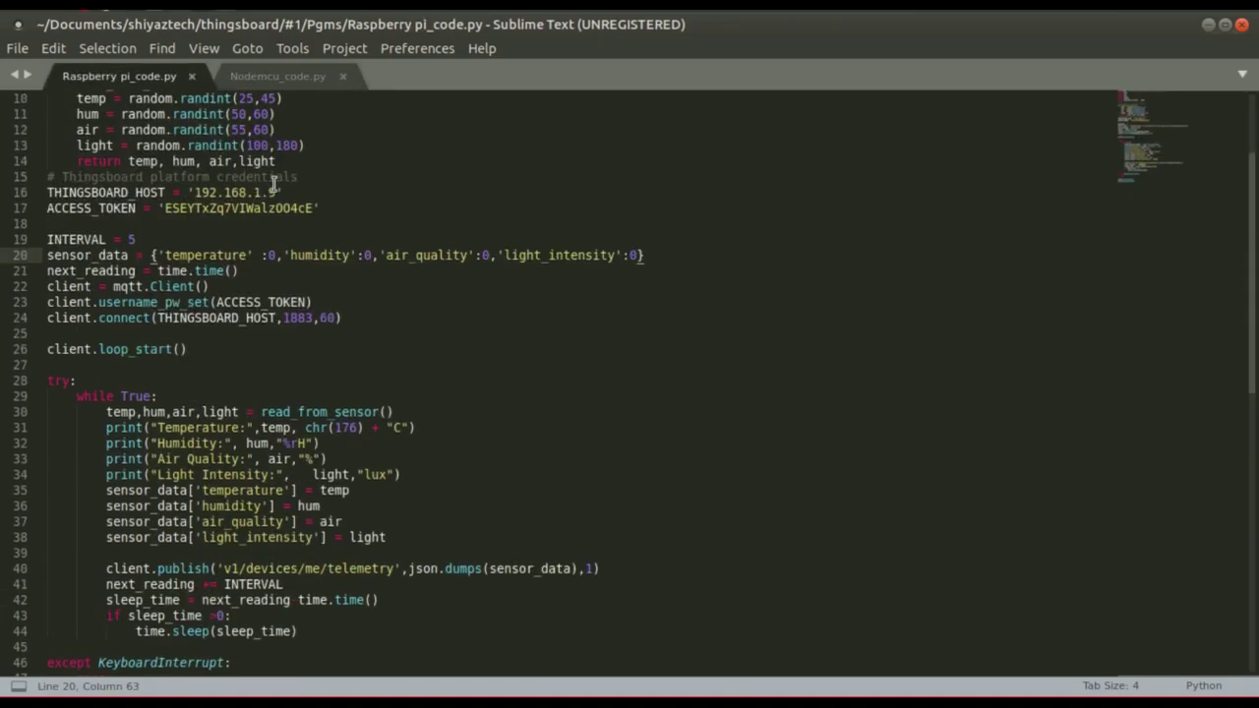
pyautogui.scroll(1, 275, 184)
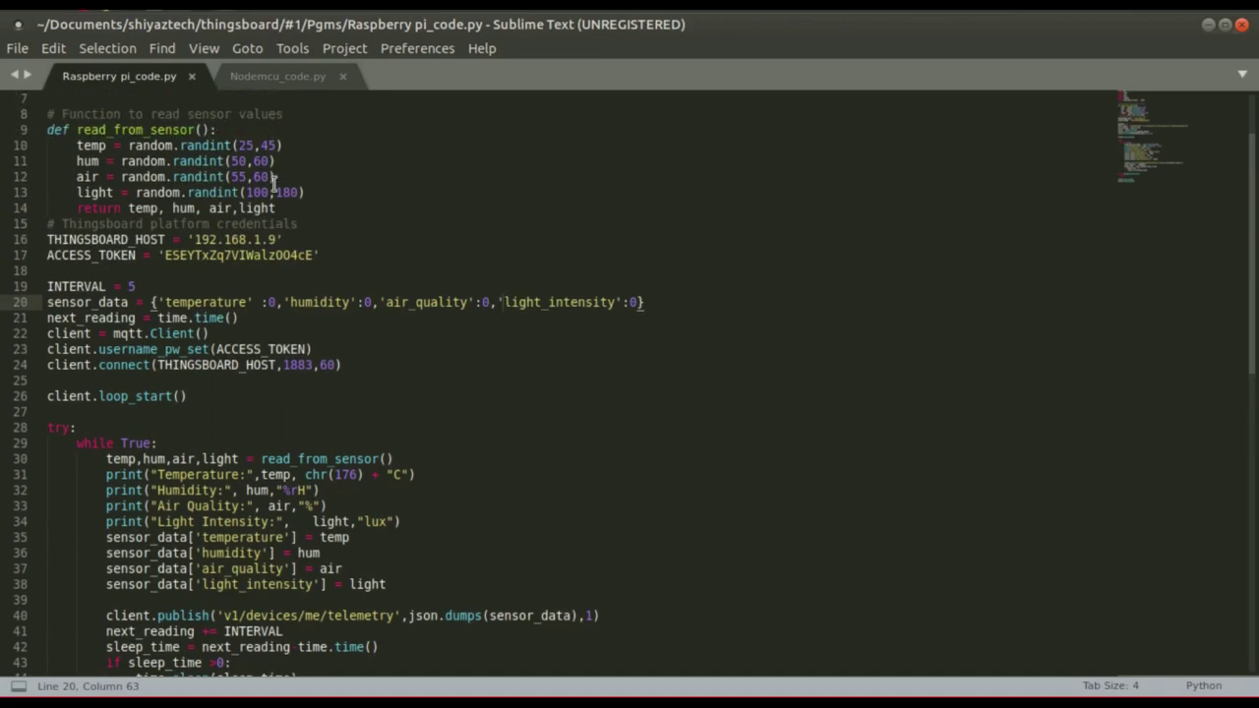
pyautogui.doubleClick(232, 255)
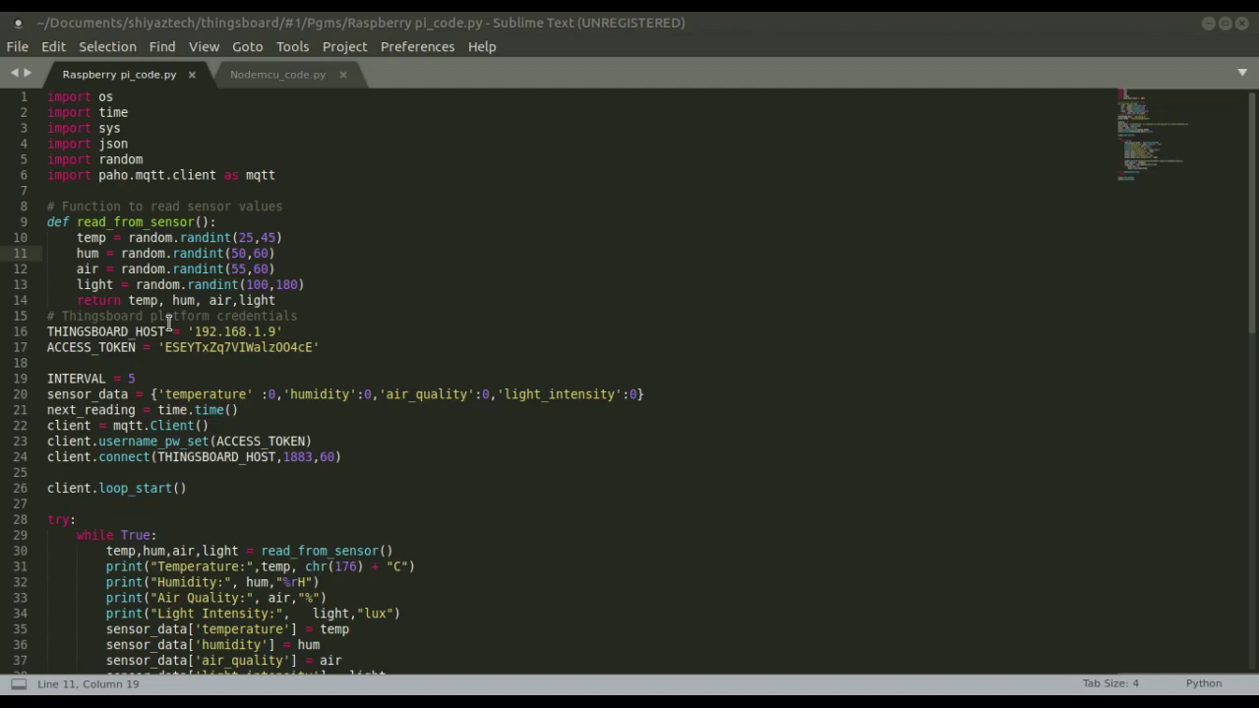
pyautogui.click(165, 332)
pyautogui.hotkey('ctrl', 'a')
pyautogui.hotkey('ctrl', 'c')
# In a Raspberry Pi terminal, list the files and run sudo python sensor.py to stream sensor readings.
pyautogui.click(760, 674)
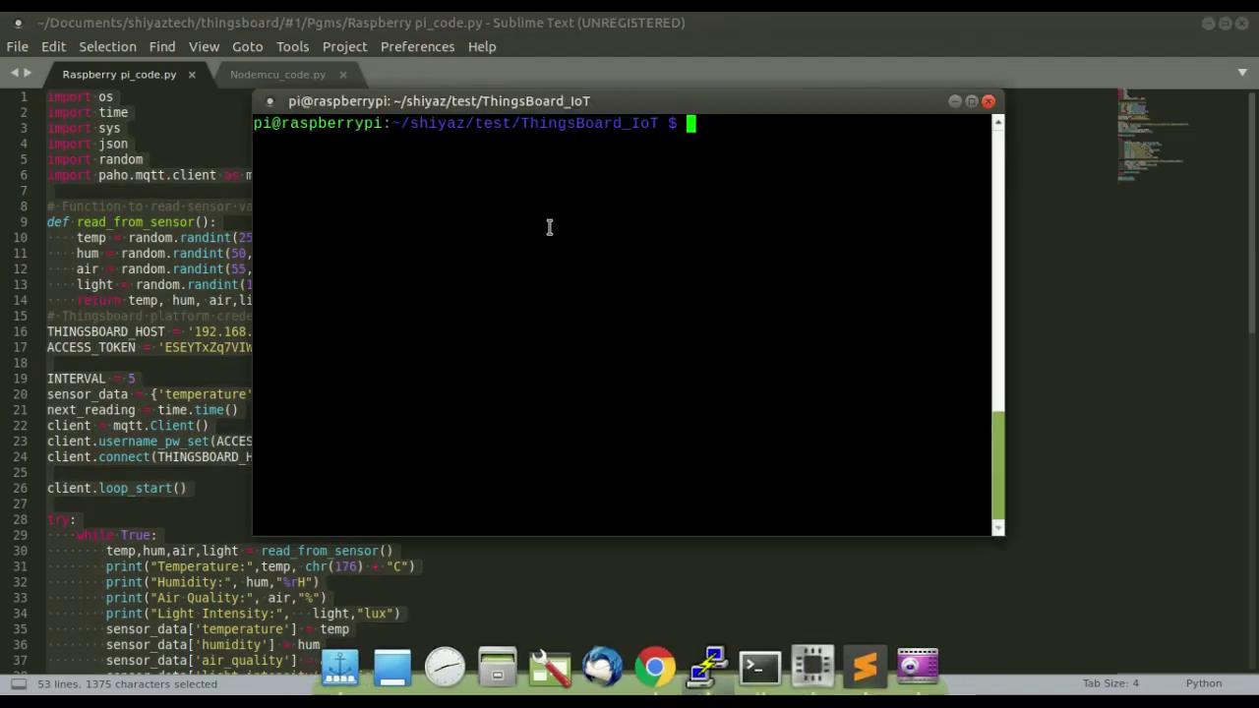
pyautogui.write('ls')
pyautogui.press('Return')
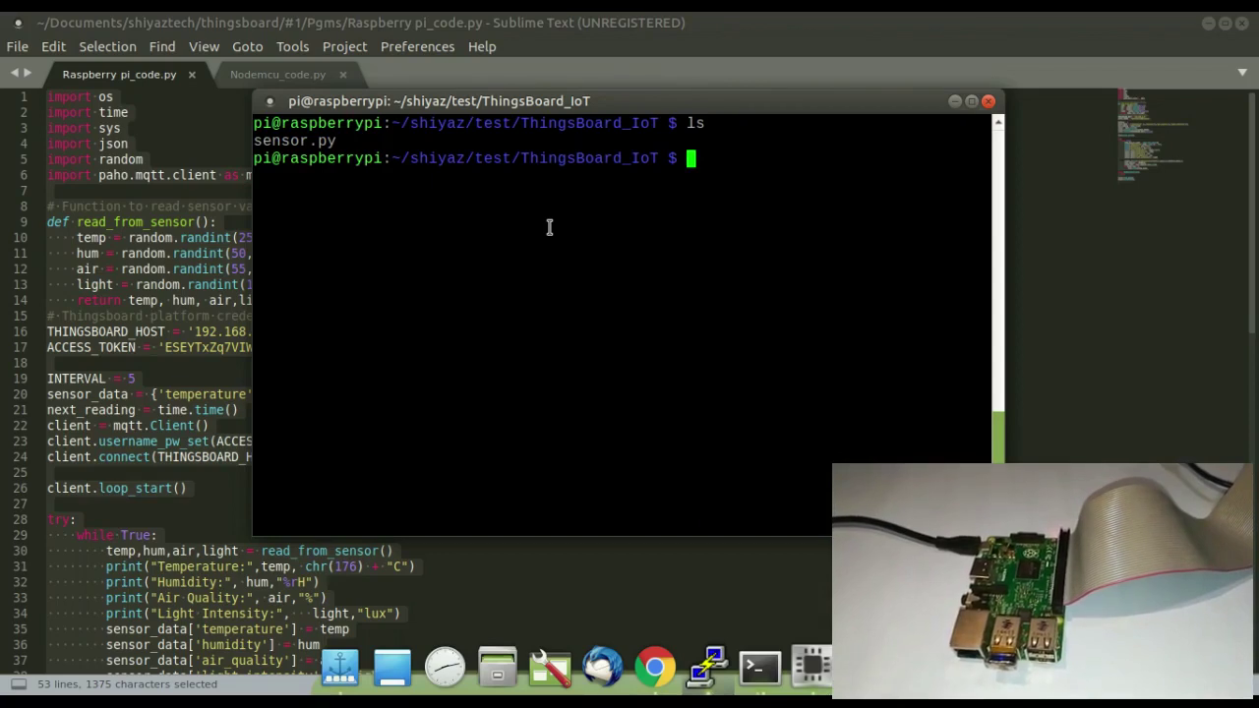
pyautogui.write('sudo p')
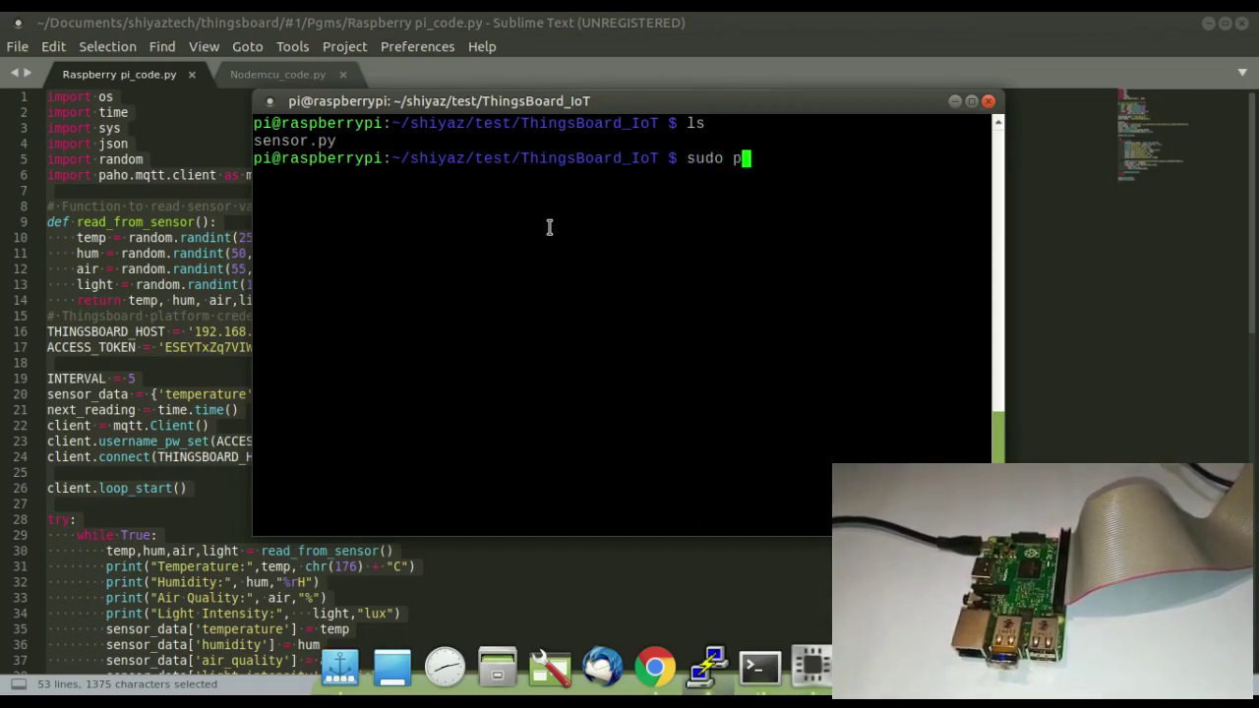
pyautogui.write('ython sensor.py')
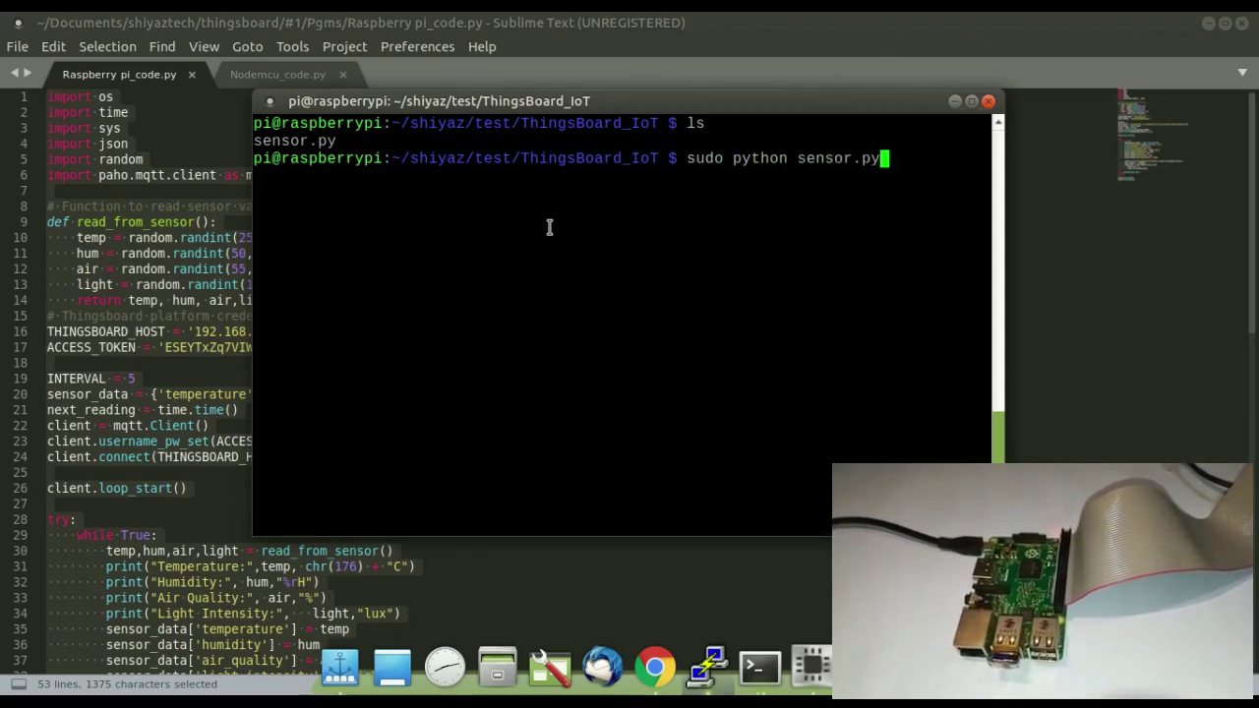
pyautogui.press('Return')
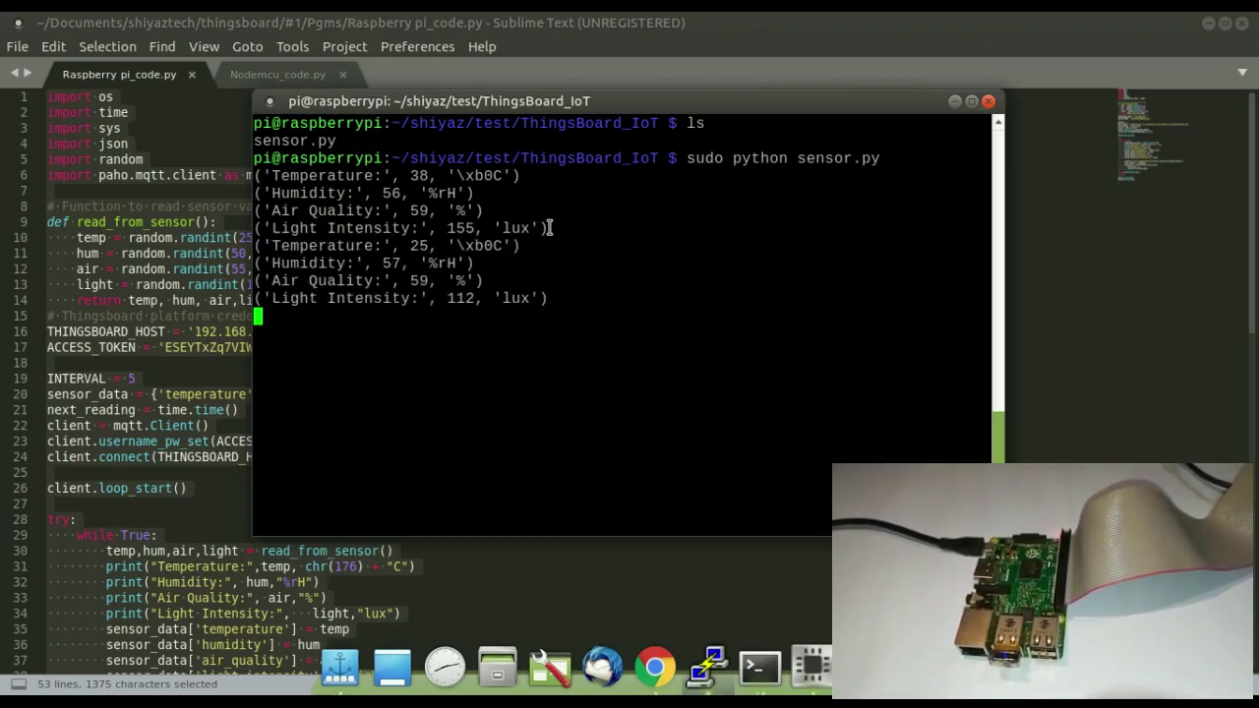
pyautogui.click(233, 383)
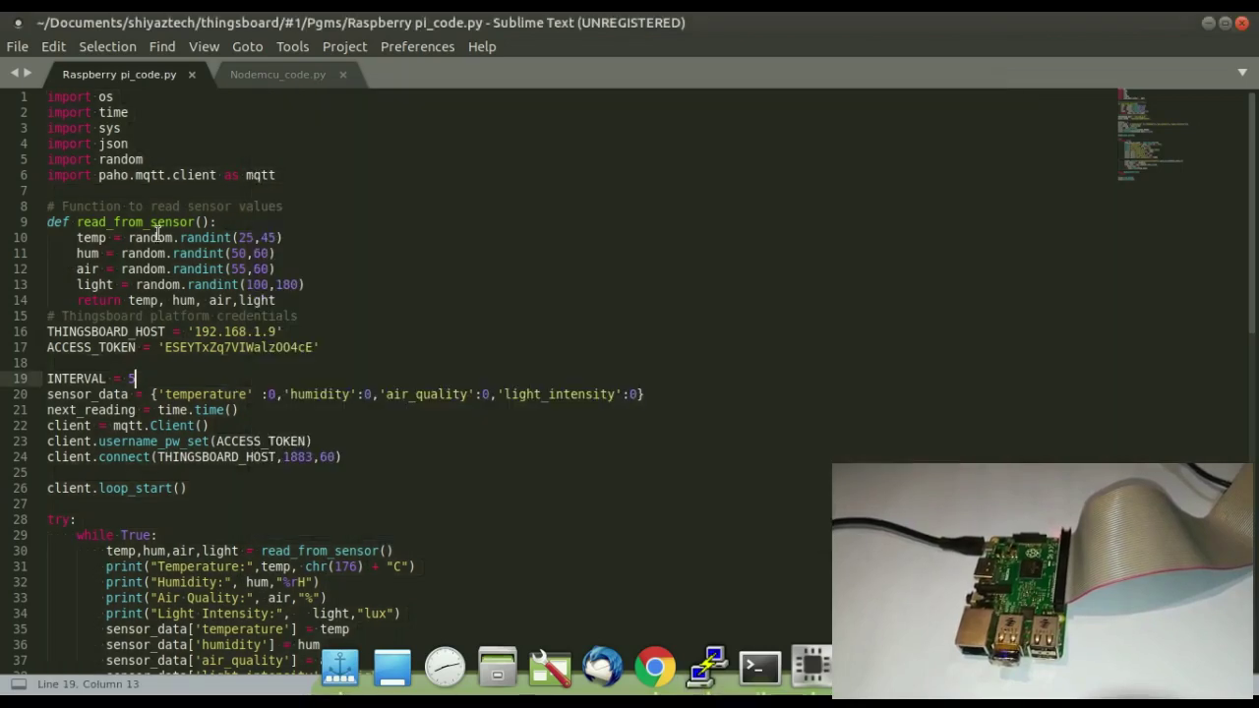
# Copy the entire Nodemcu_code.py script in Sublime Text.
pyautogui.click(269, 82)
pyautogui.click(248, 220)
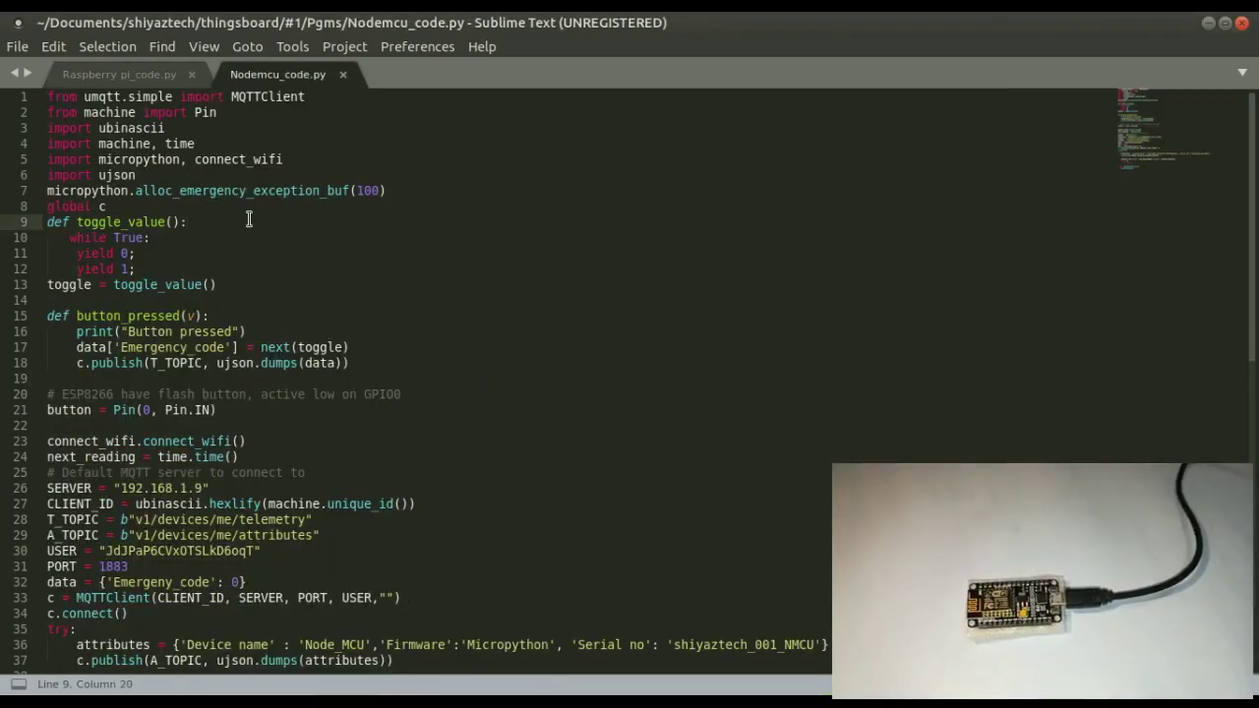
pyautogui.hotkey('ctrl', 'a')
pyautogui.hotkey('ctrl', 'c')
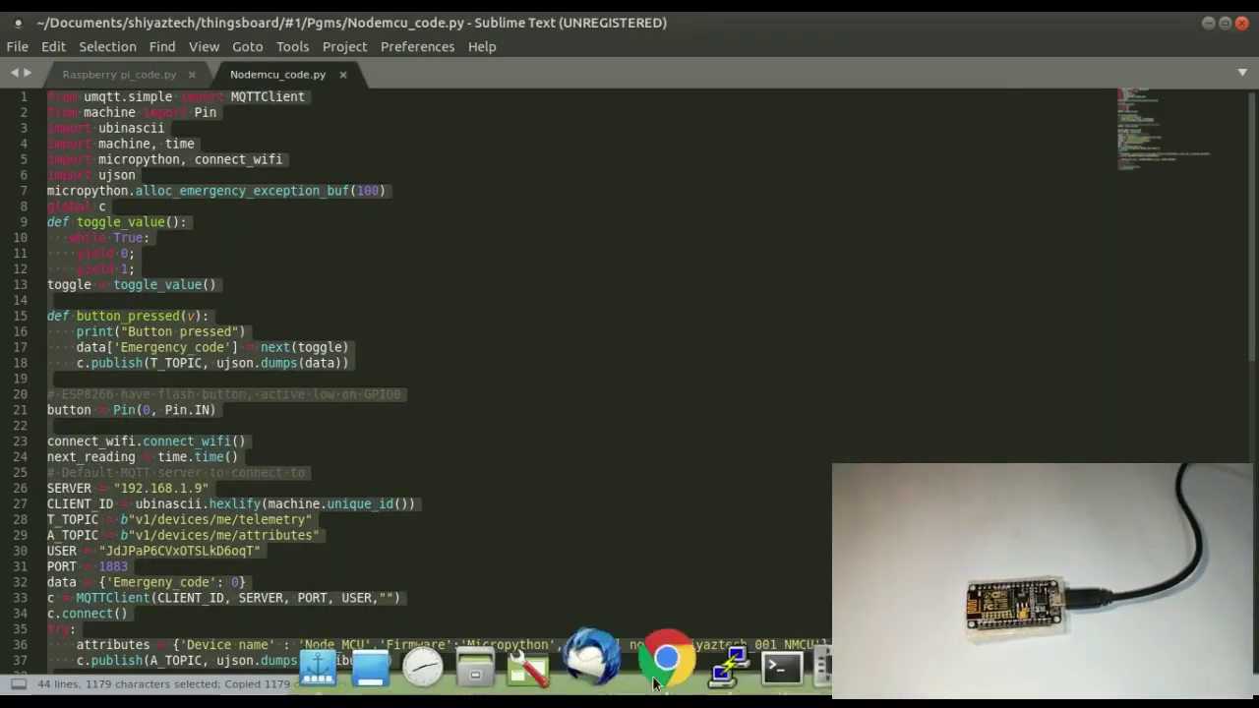
# Paste the NodeMCU script into ESPlorer's editor and send it to the ESP board.
pyautogui.click(814, 672)
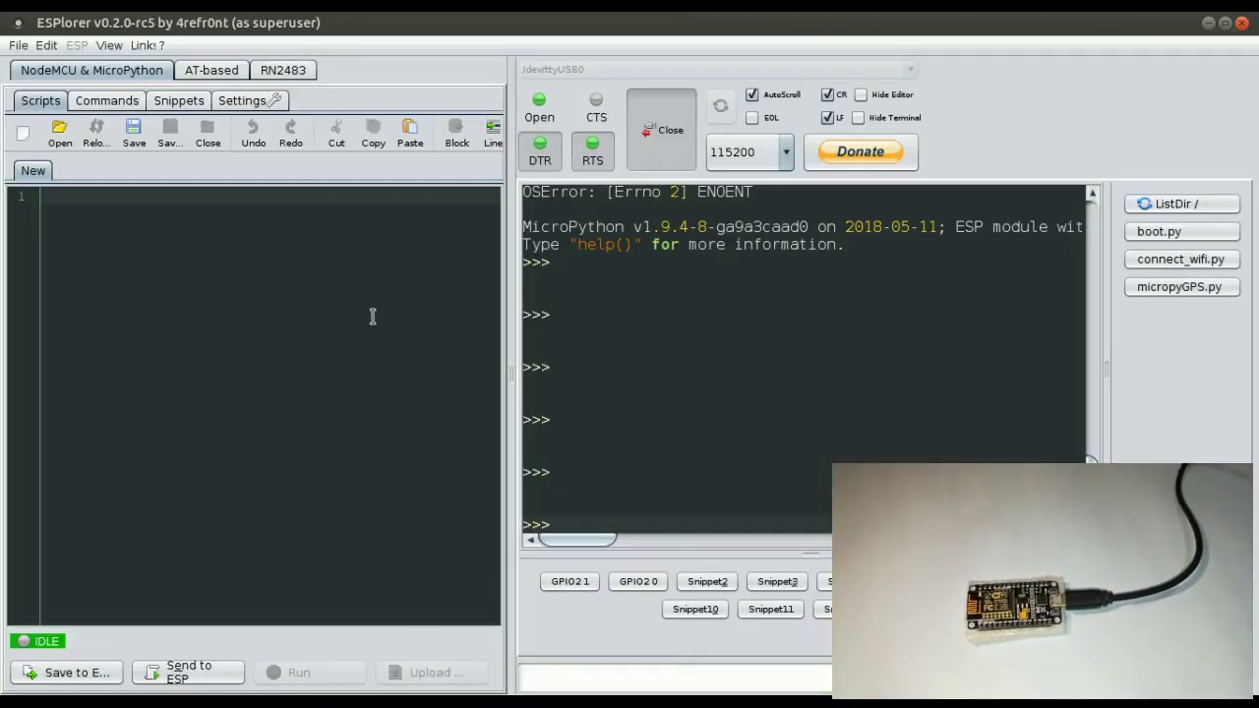
pyautogui.click(103, 203)
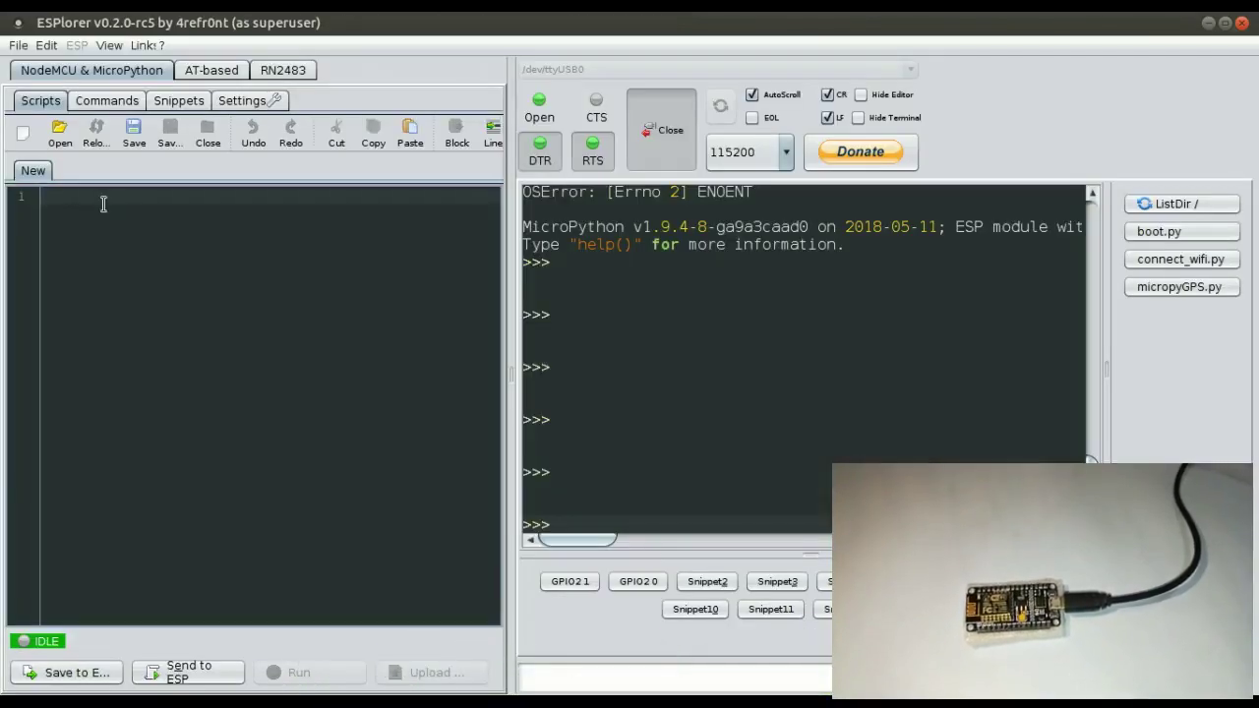
pyautogui.hotkey('ctrl', 'v')
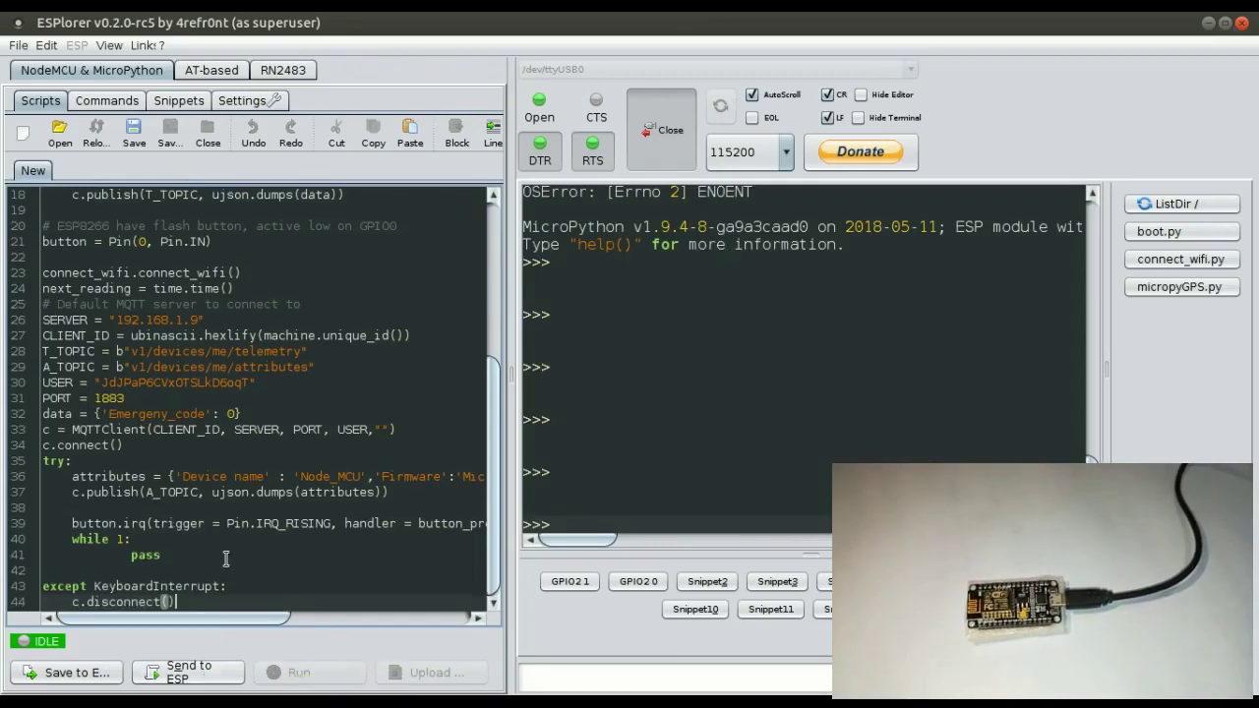
pyautogui.click(187, 675)
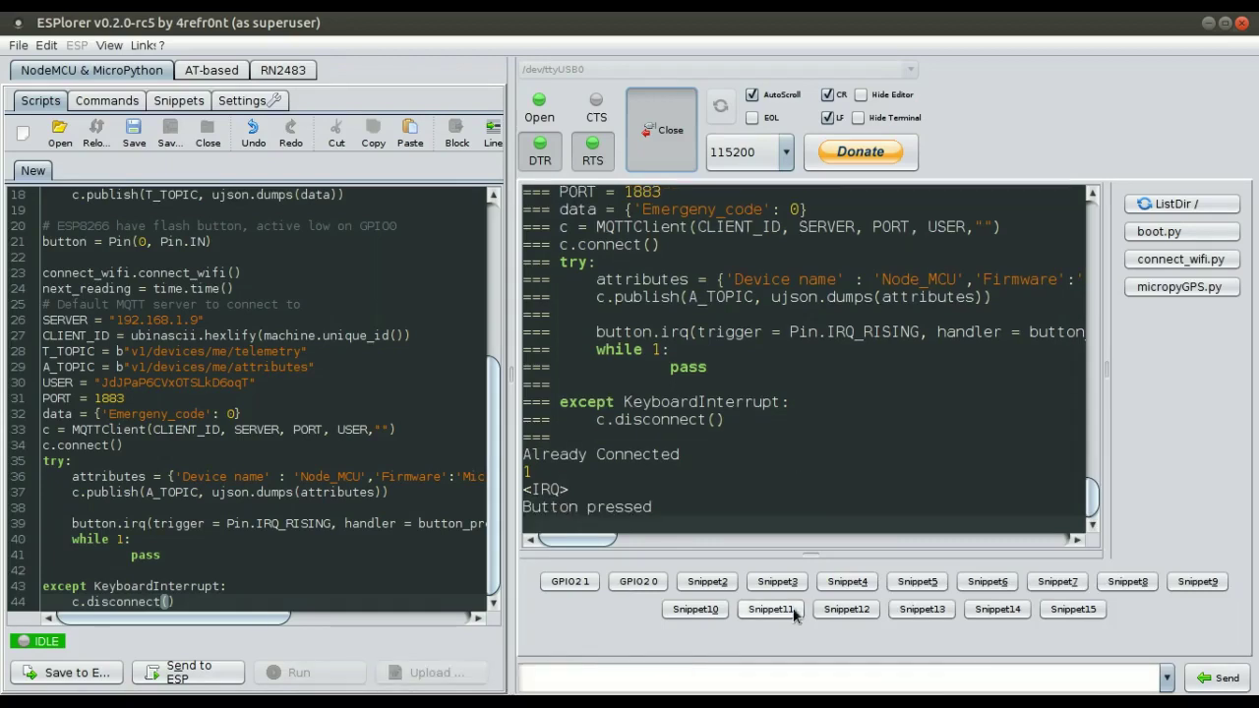
# Return to ThingsBoard's Dashboards list and reopen the IoT Dashboard.
pyautogui.moveTo(791, 694)
pyautogui.click(668, 672)
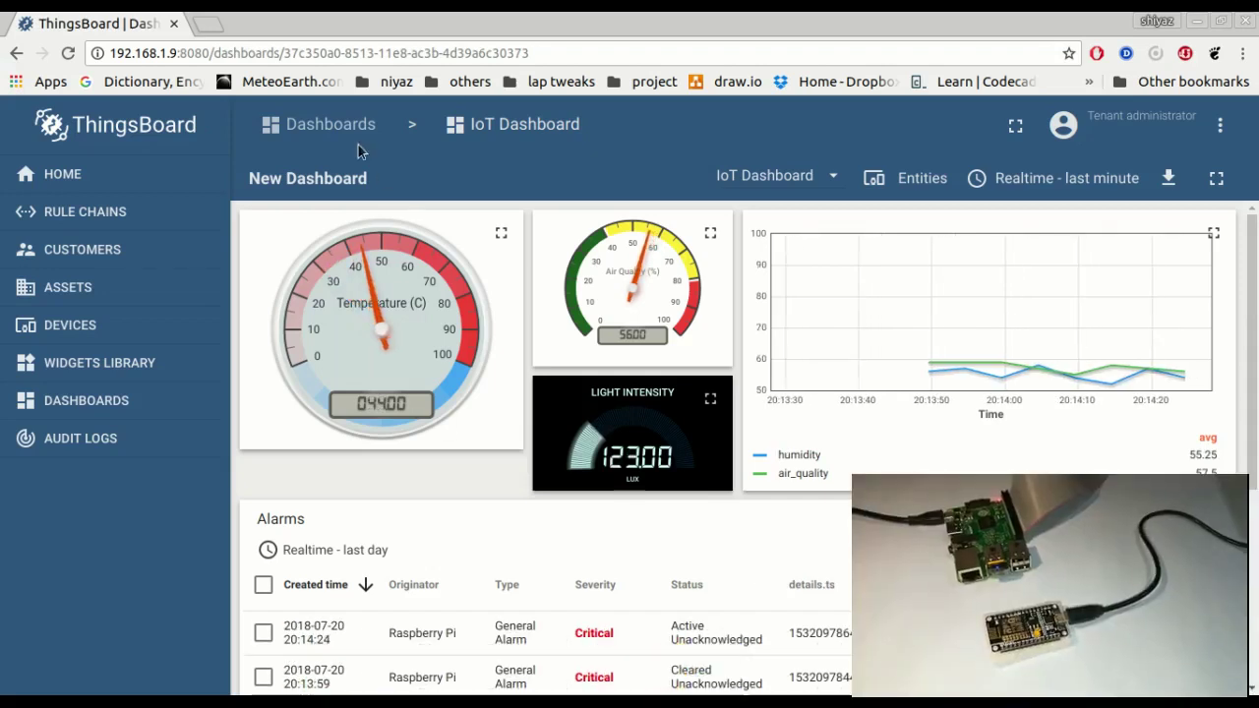
pyautogui.moveTo(377, 125); pyautogui.dragTo(290, 120)
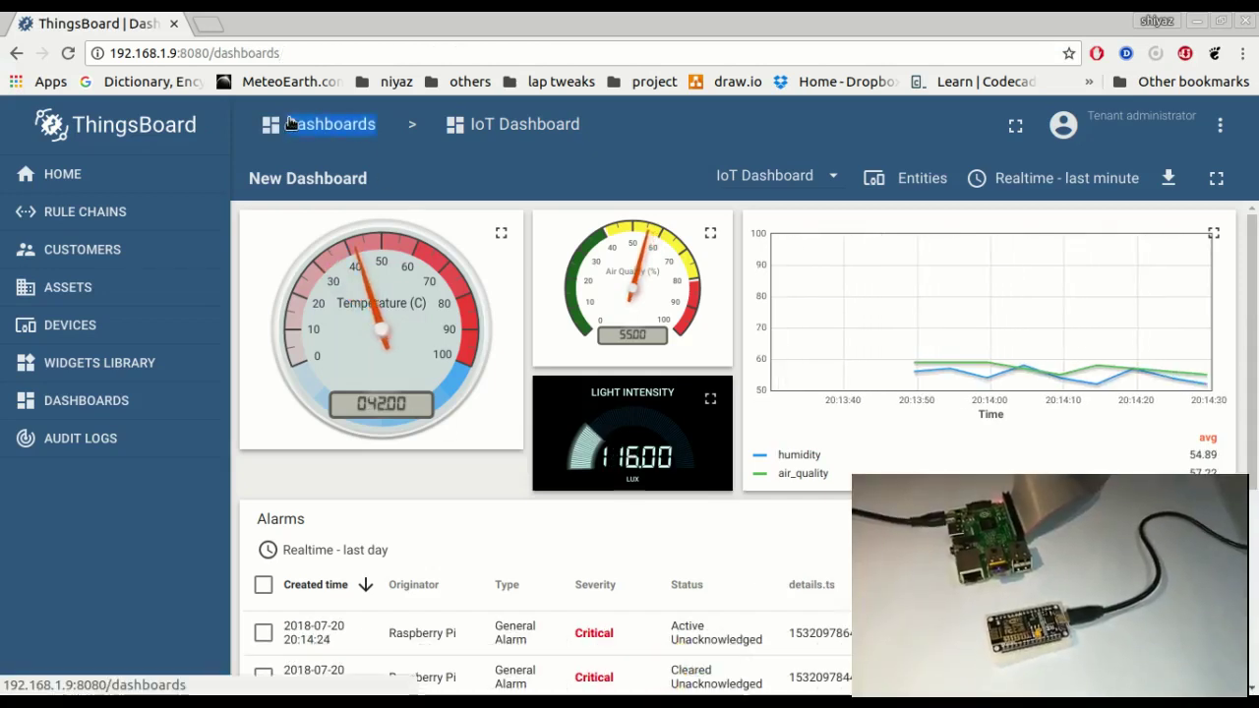
pyautogui.click(295, 123)
pyautogui.click(686, 217)
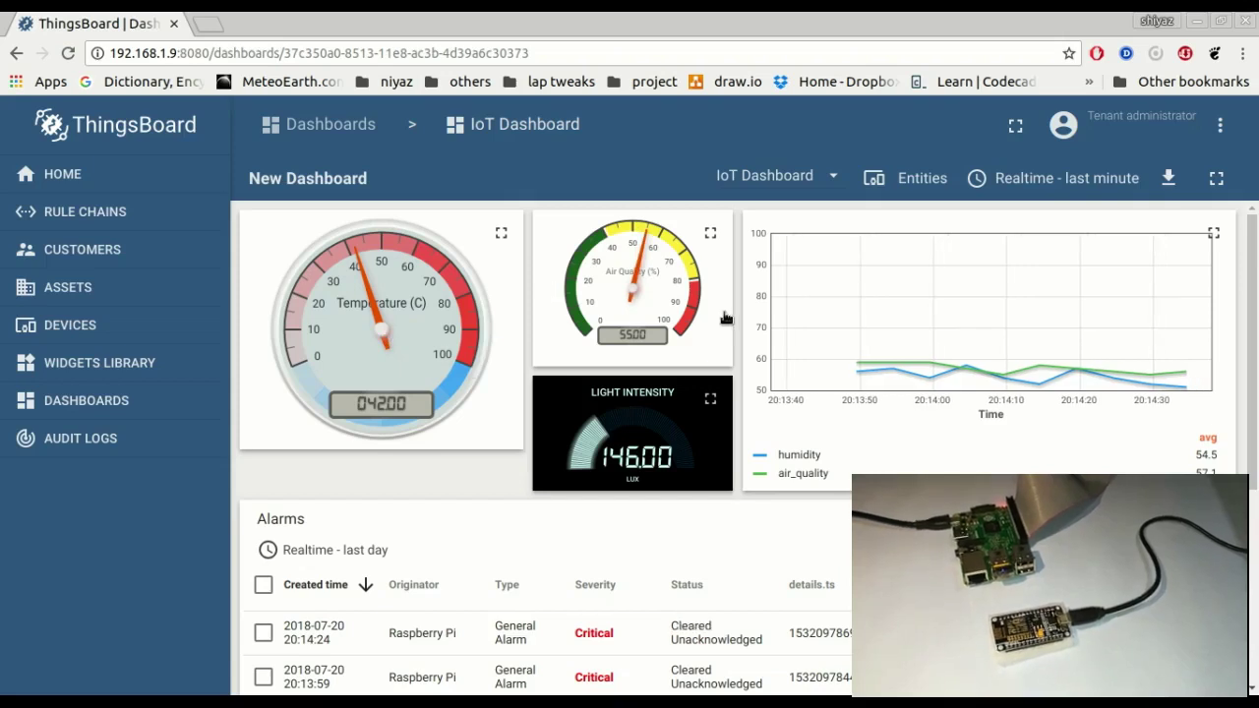
# Scroll through the live gauges, chart and alarm list down to the NodeMCU Details widget.
pyautogui.moveTo(843, 368)
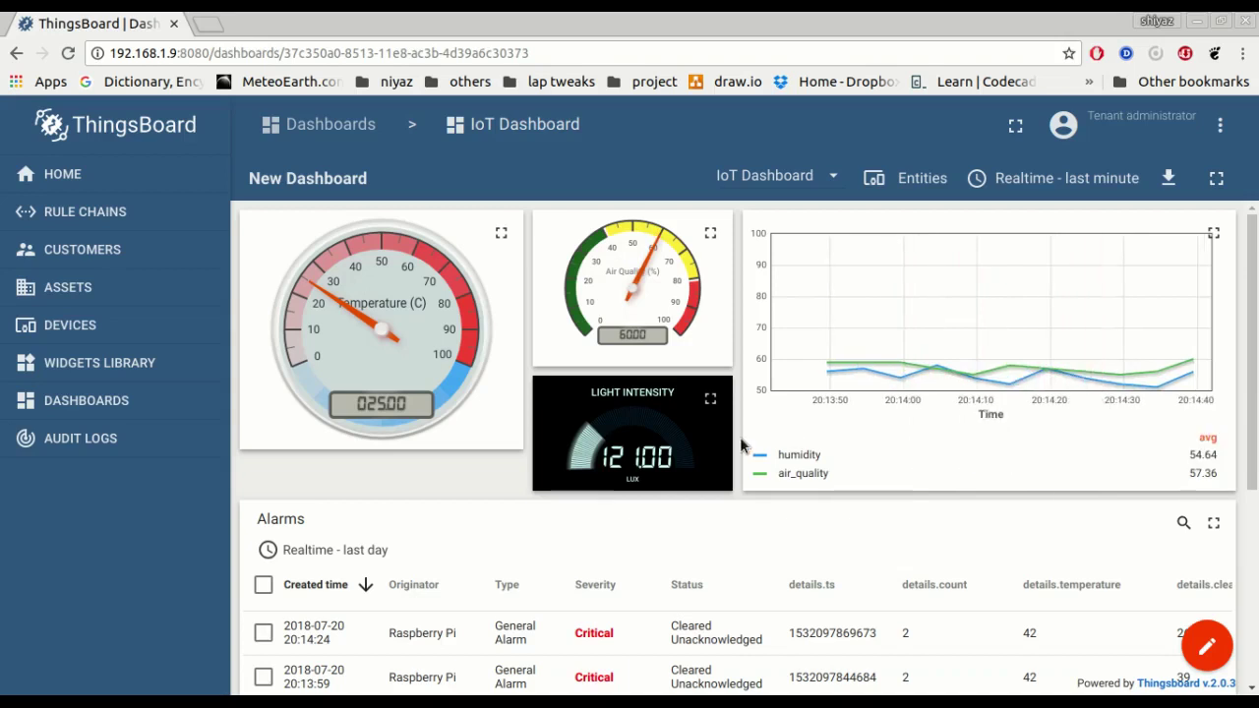
pyautogui.scroll(-2, 749, 458)
pyautogui.scroll(1, 756, 489)
pyautogui.scroll(-3, 886, 483)
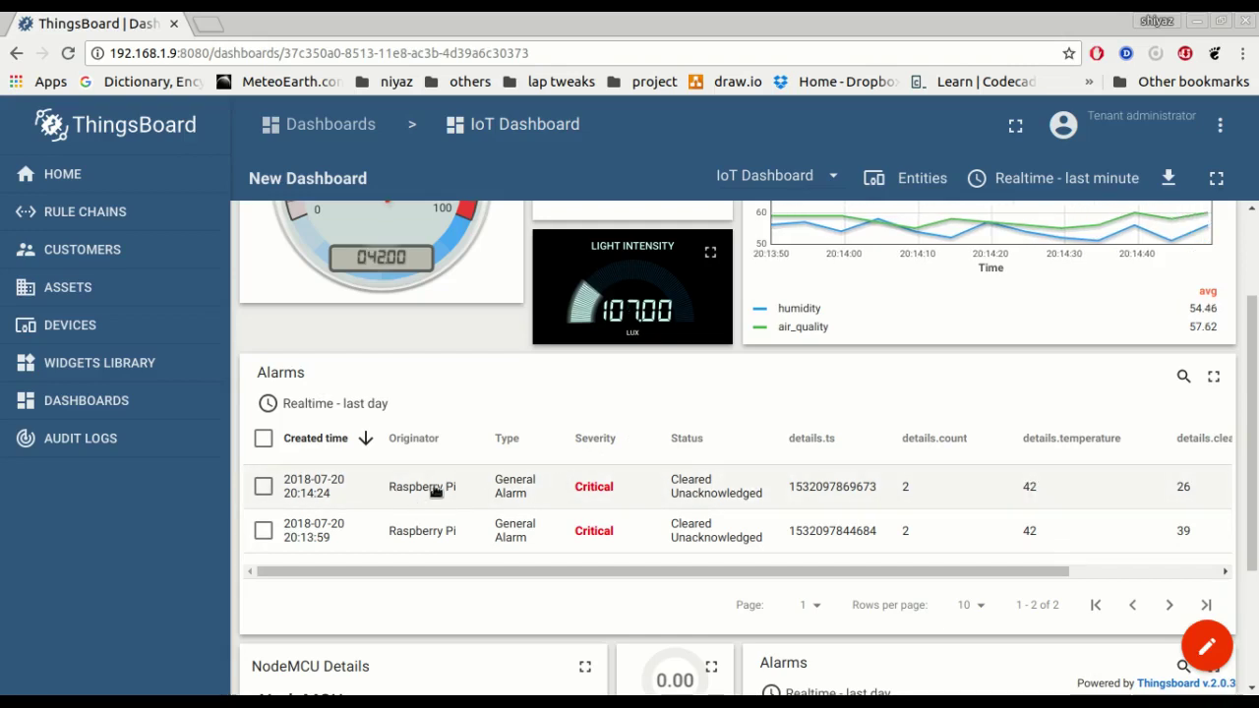
pyautogui.scroll(1, 500, 483)
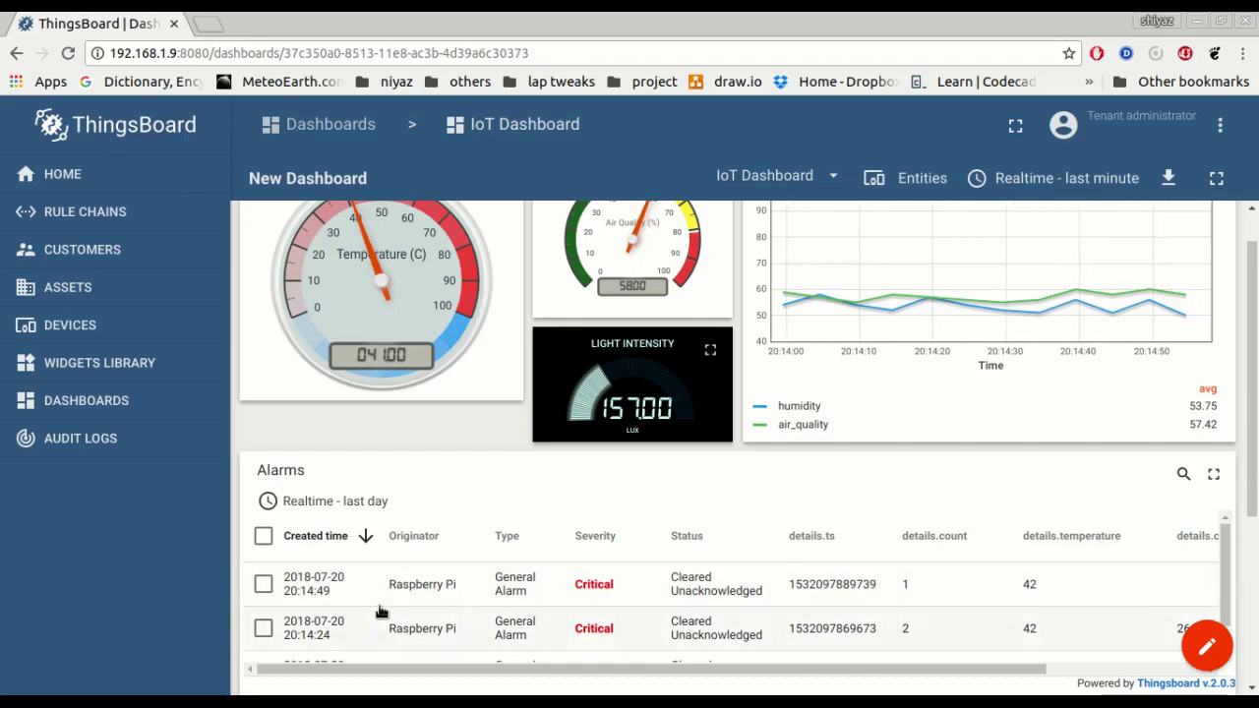
pyautogui.scroll(-1, 382, 612)
pyautogui.scroll(-5, 457, 539)
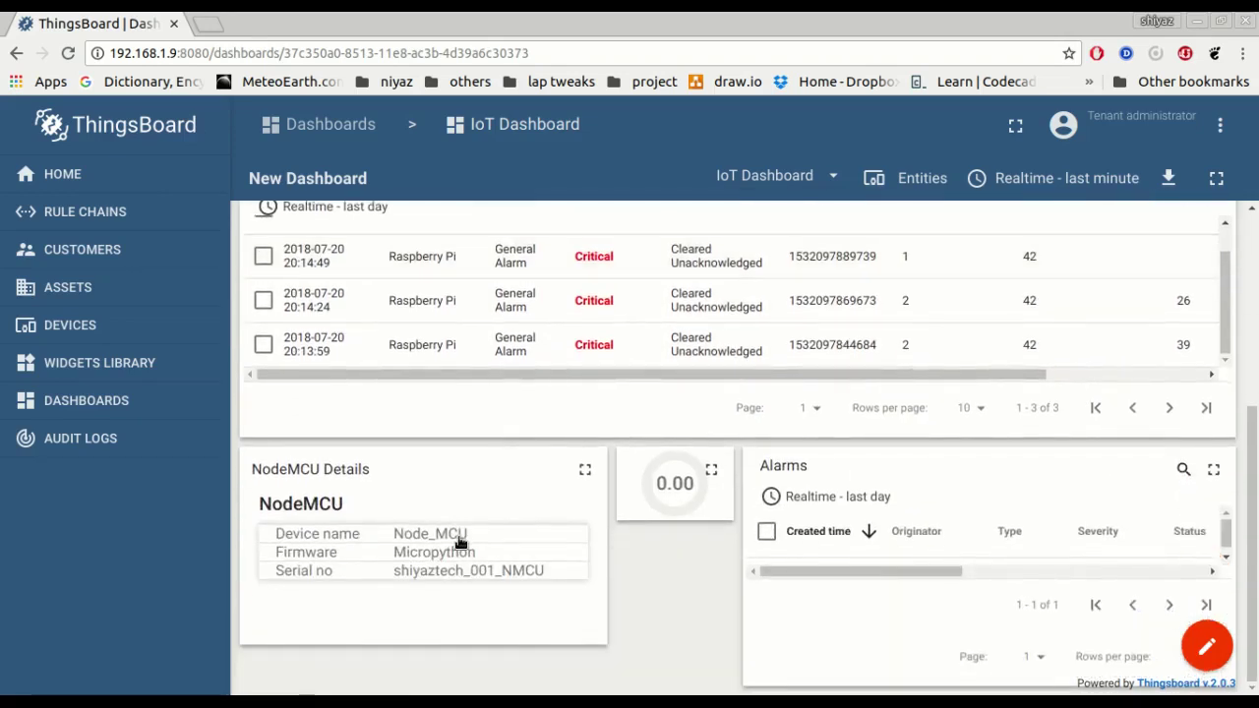
pyautogui.scroll(5, 460, 541)
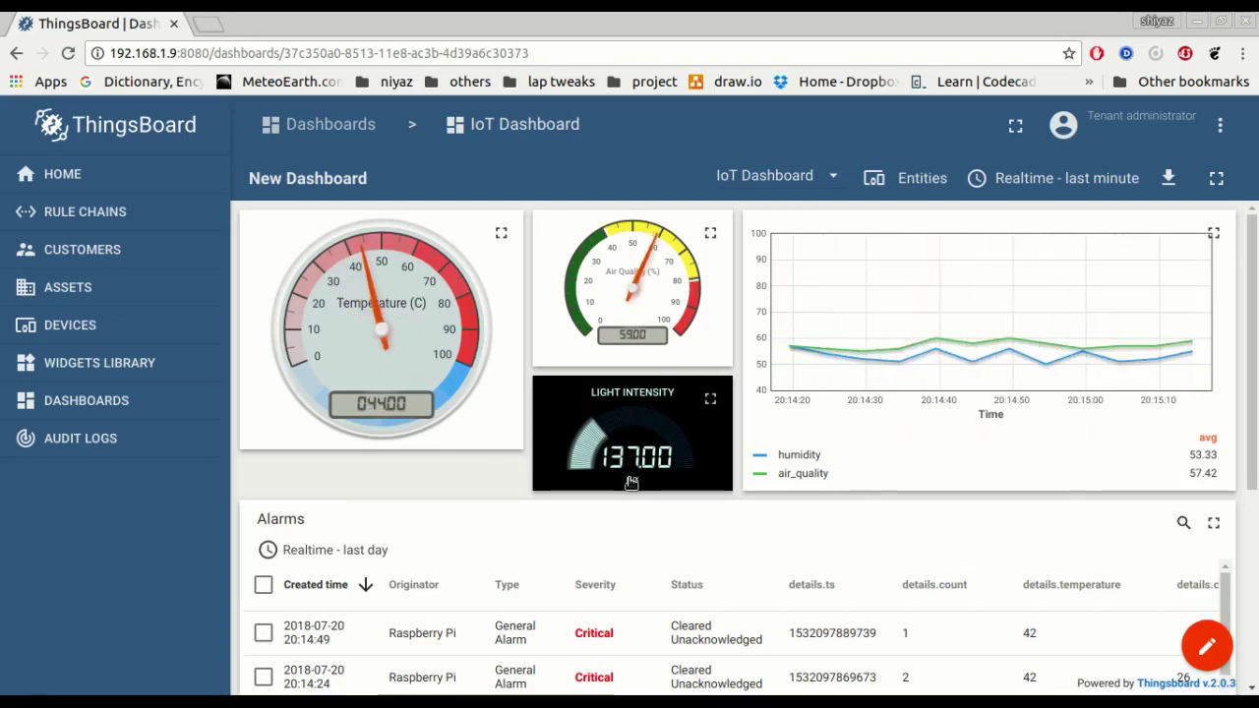
pyautogui.scroll(-2, 383, 485)
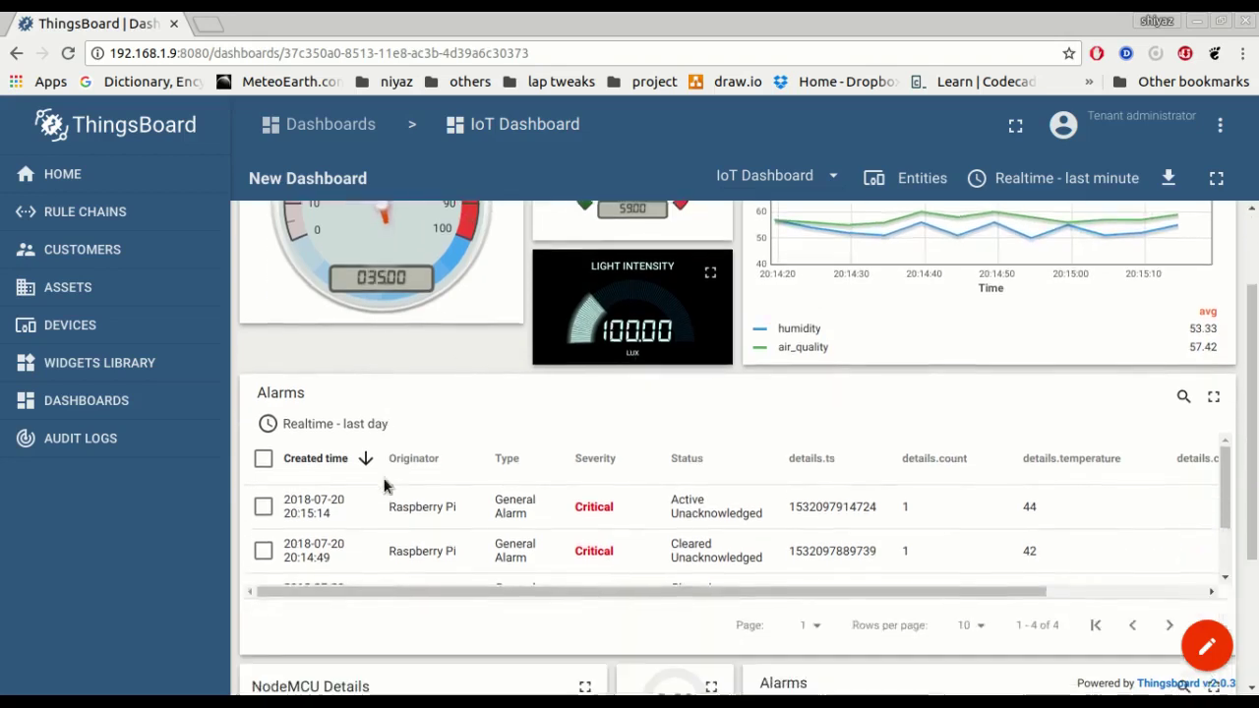
pyautogui.scroll(-1, 410, 612)
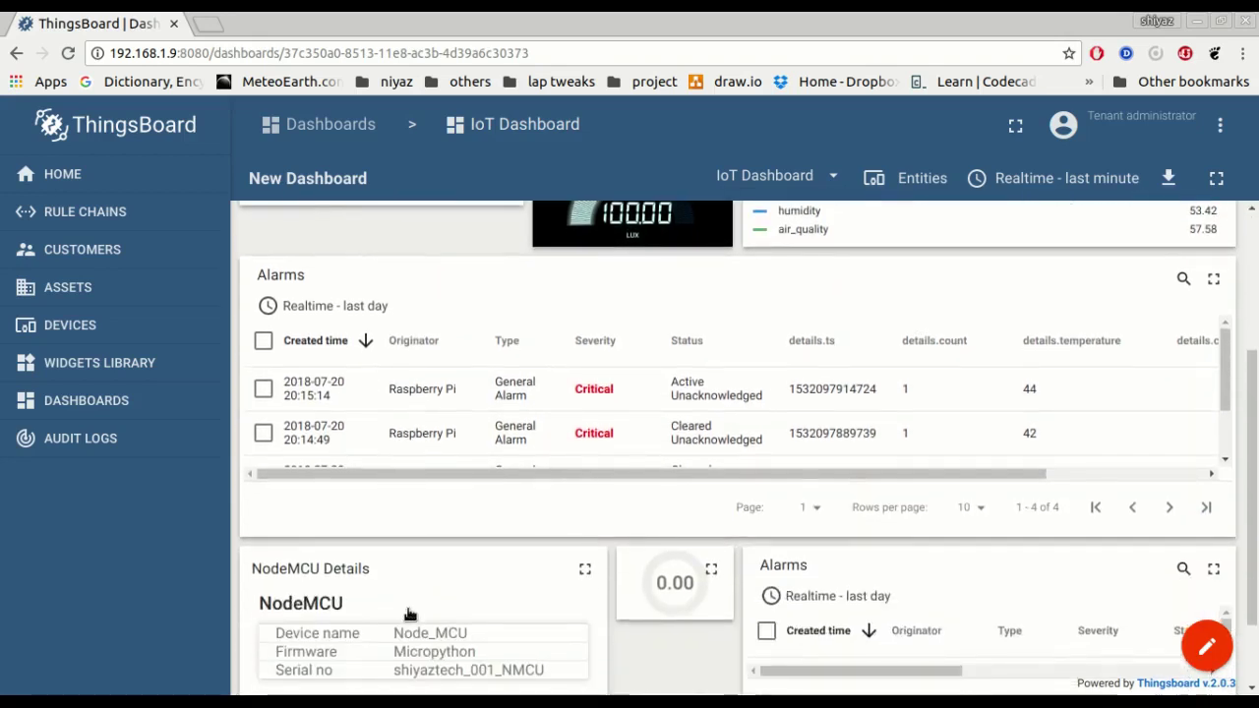
pyautogui.scroll(1, 590, 500)
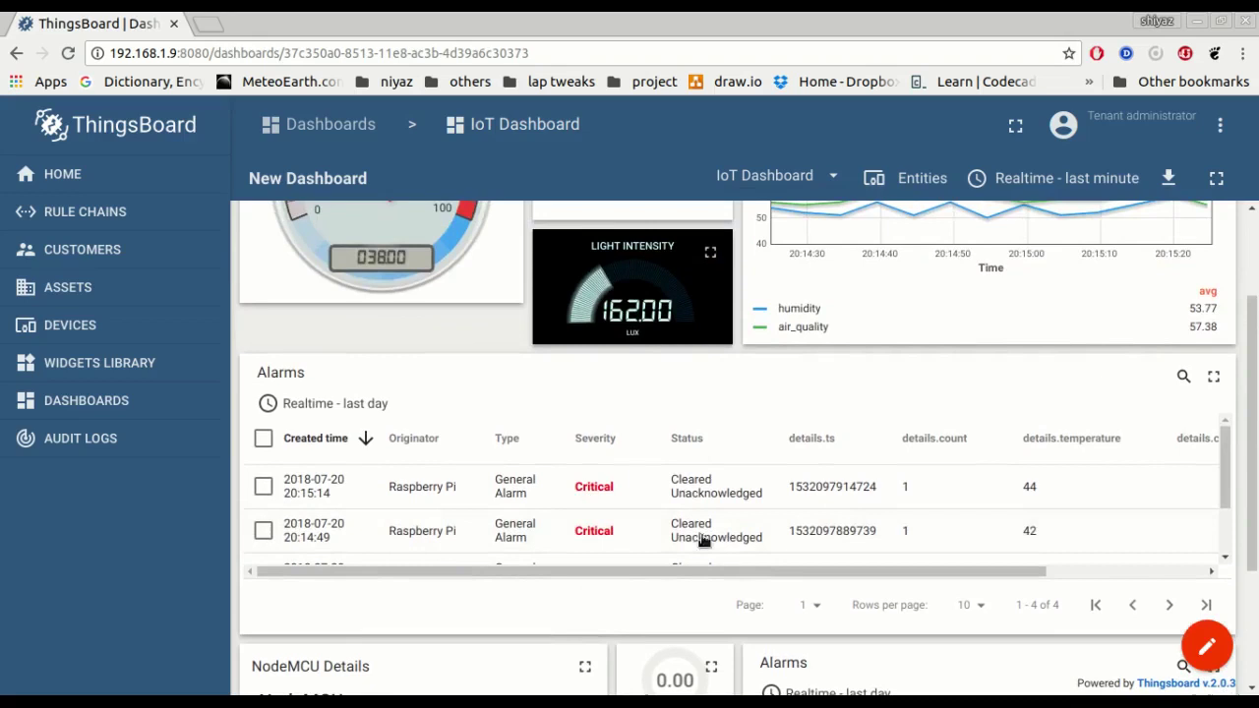
pyautogui.scroll(1, 759, 539)
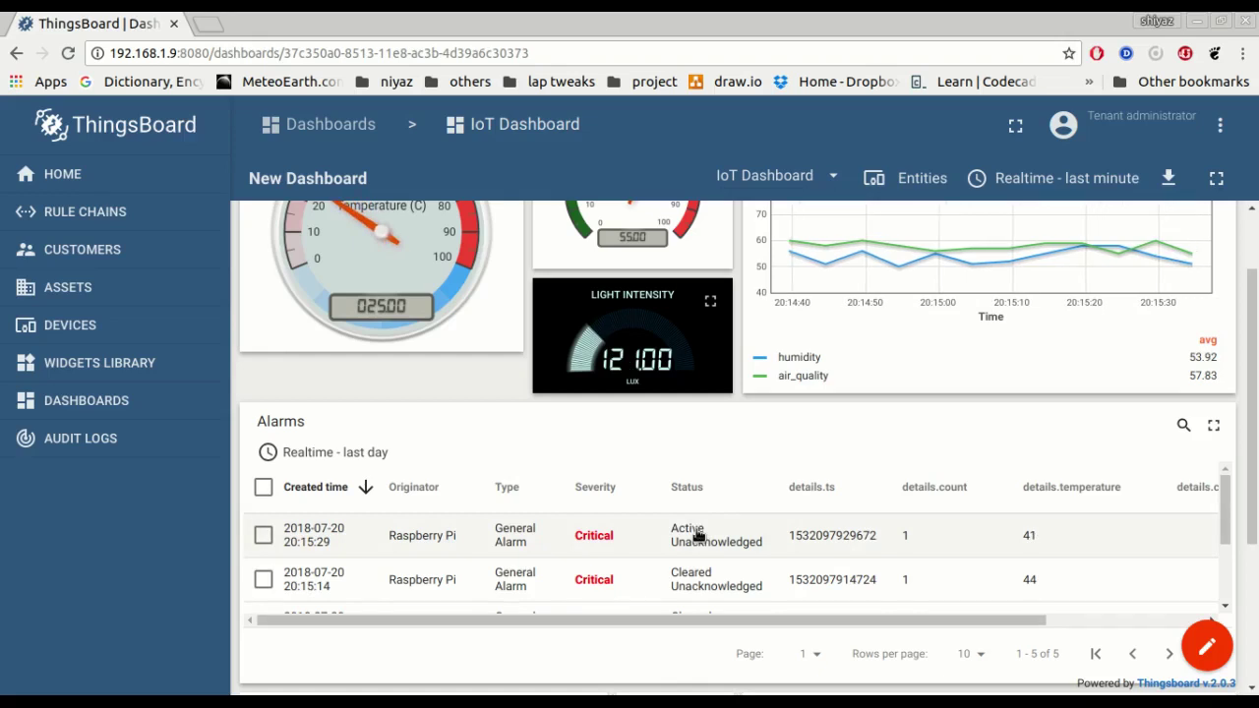
pyautogui.scroll(-3, 639, 541)
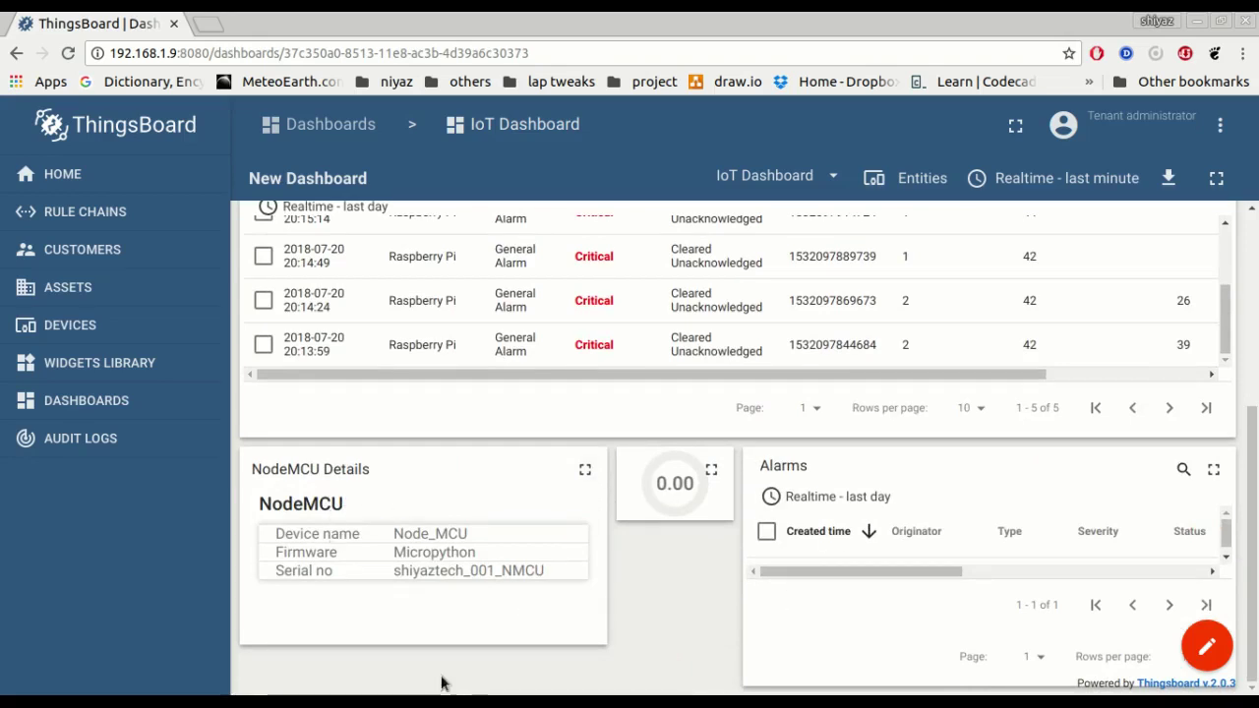
# Highlight line 36 of Nodemcu_code.py, the device name, firmware and serial number attributes.
pyautogui.moveTo(689, 679)
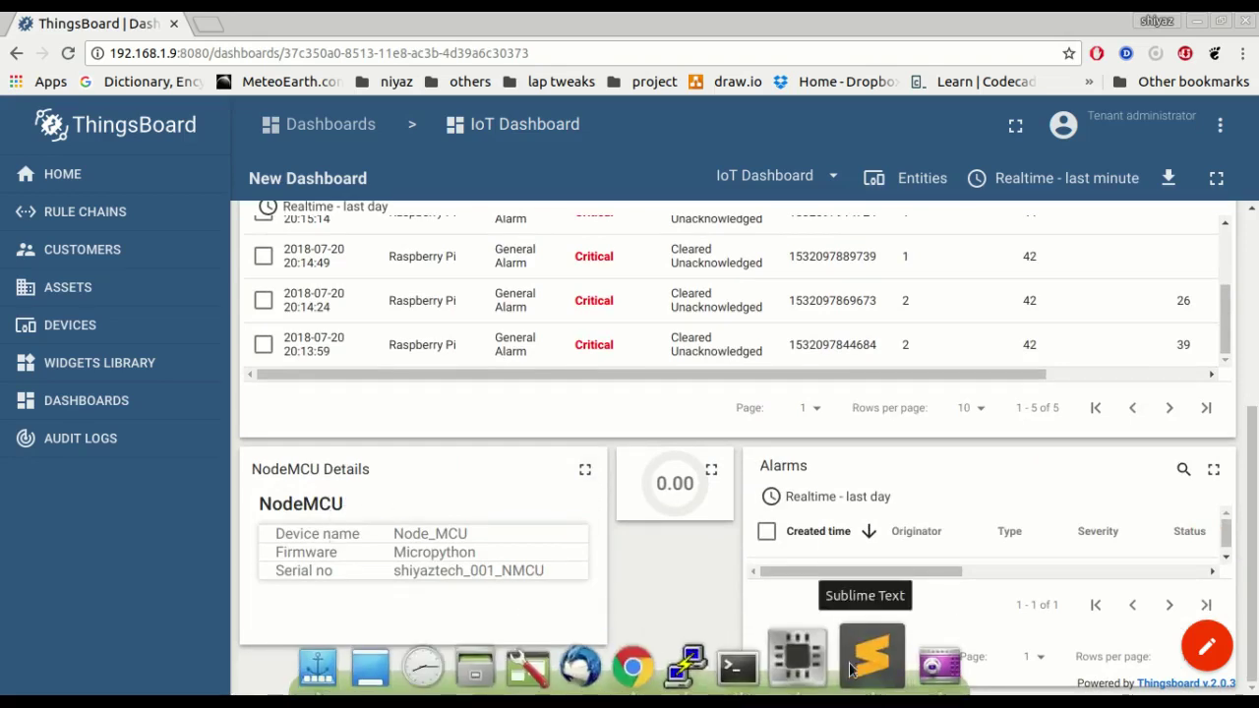
pyautogui.click(870, 657)
pyautogui.scroll(-3, 149, 478)
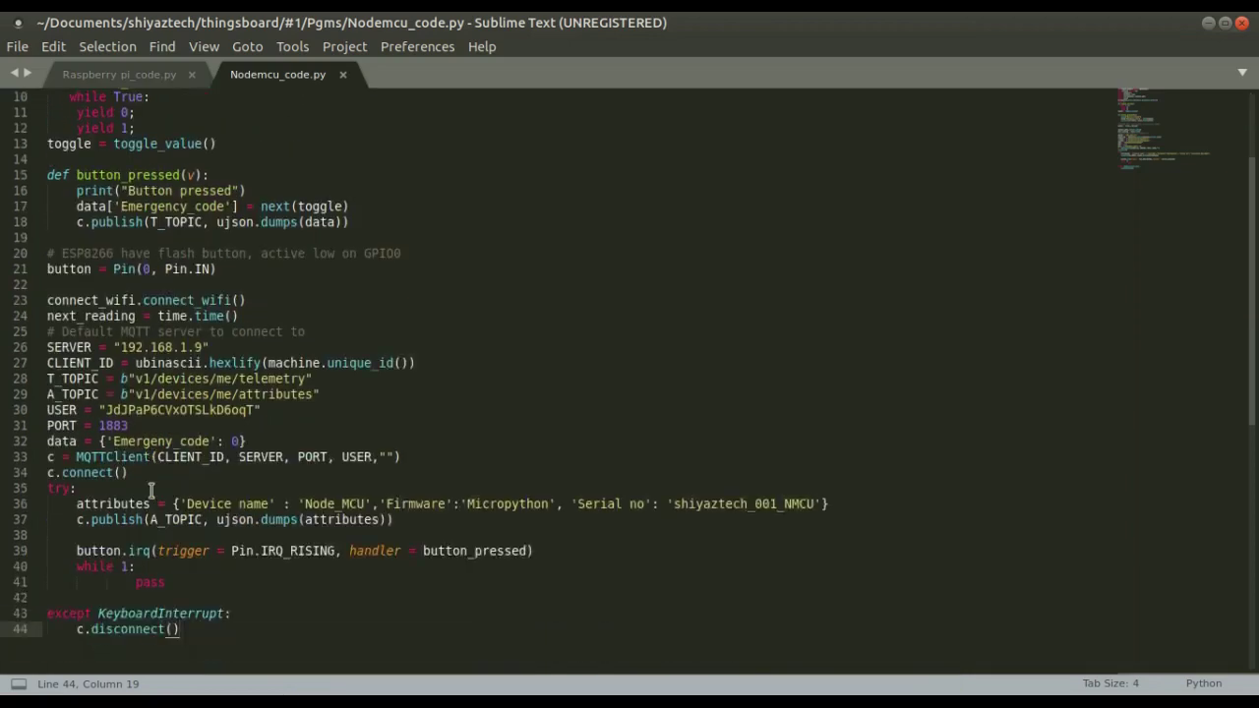
pyautogui.scroll(-1, 151, 489)
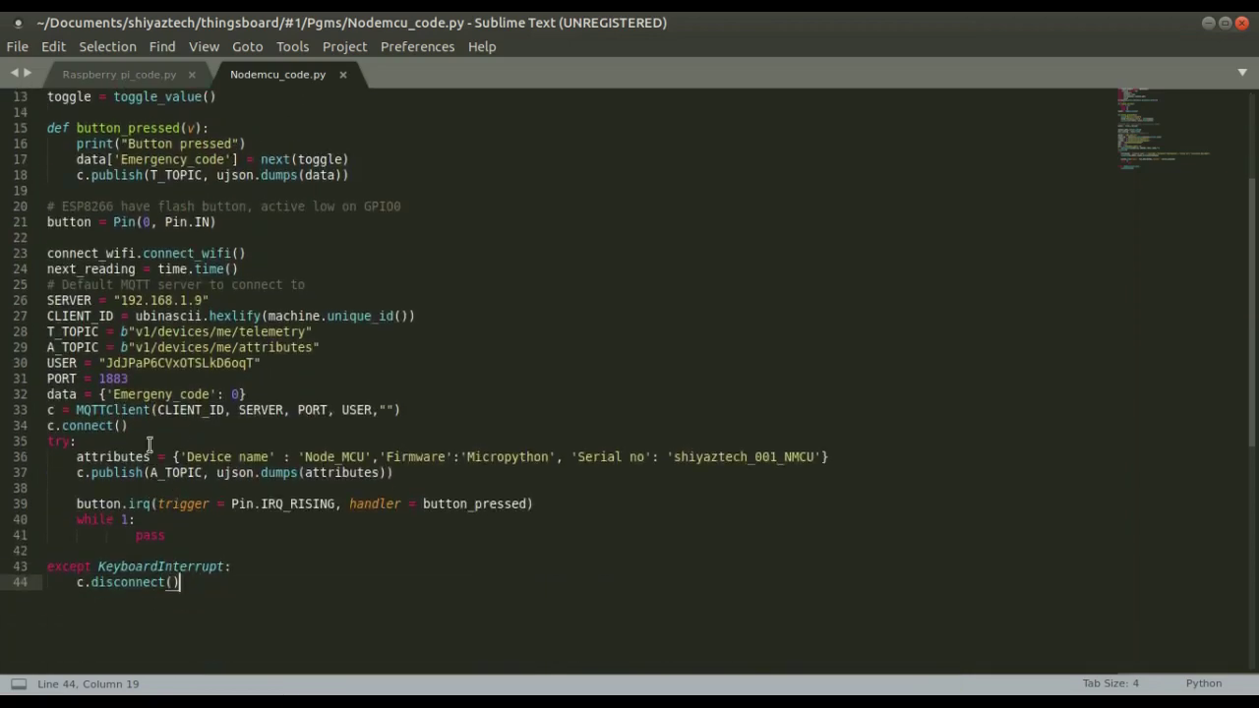
pyautogui.moveTo(74, 459); pyautogui.dragTo(737, 439)
pyautogui.moveTo(831, 446); pyautogui.dragTo(834, 456)
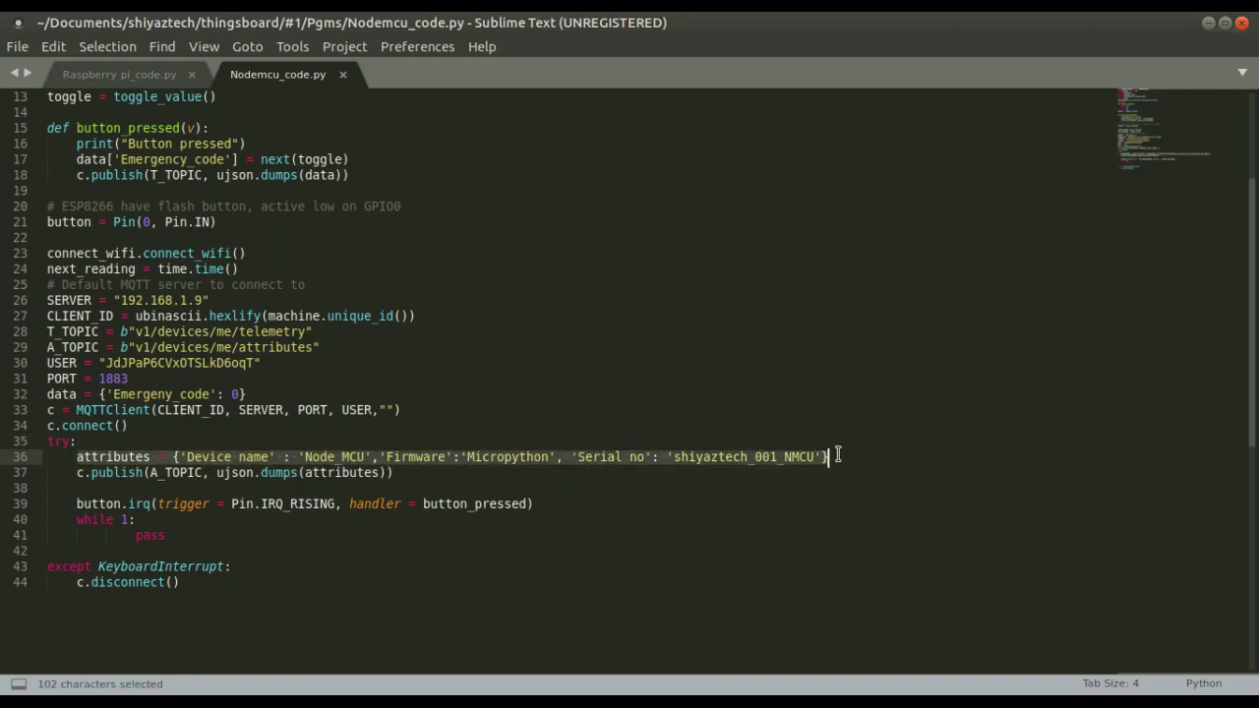
pyautogui.click(1208, 22)
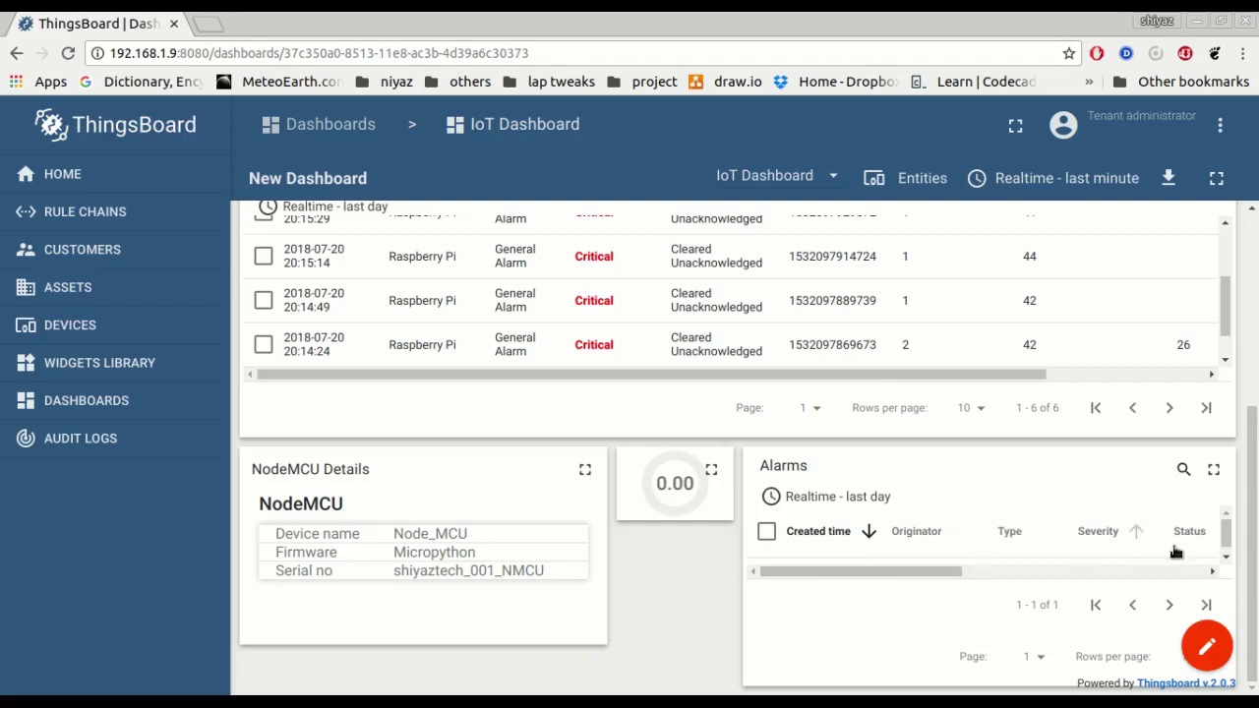
# Scroll the NodeMCU Alarms table to reveal the new Critical alarm from 20:16:23.
pyautogui.click(1227, 561)
pyautogui.scroll(1, 1227, 559)
pyautogui.scroll(-1, 1225, 558)
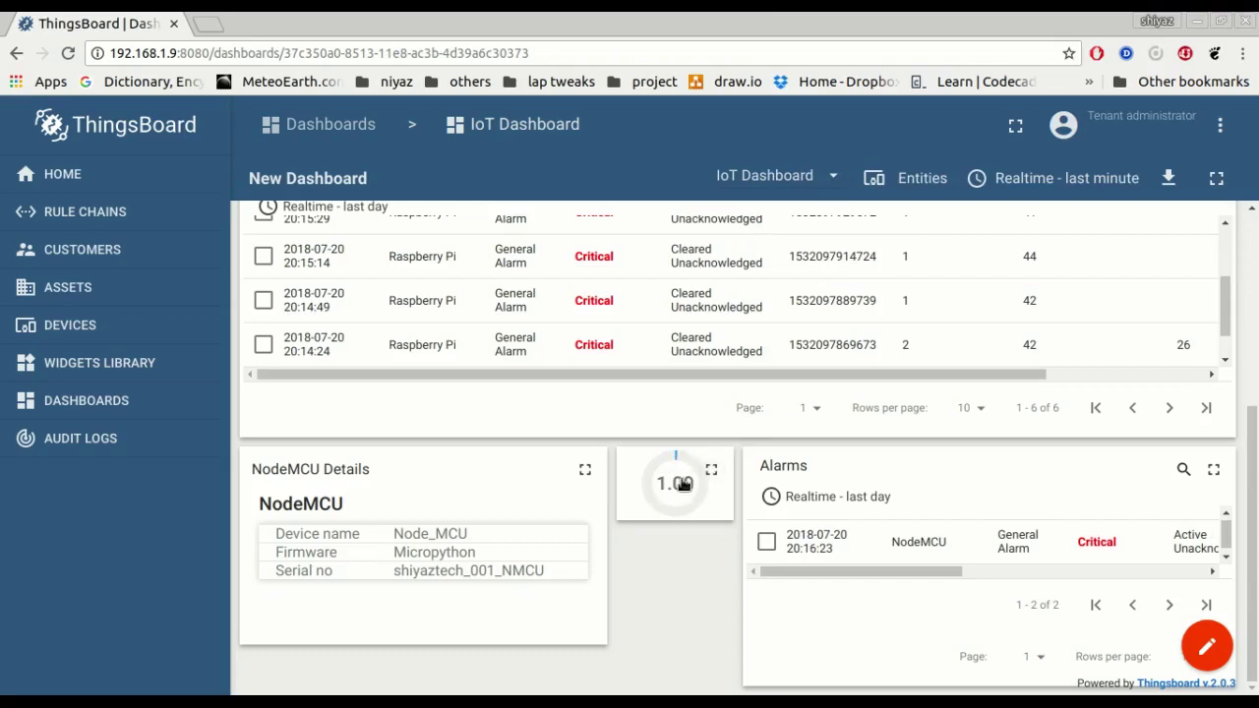
pyautogui.moveTo(1226, 541); pyautogui.dragTo(1224, 525)
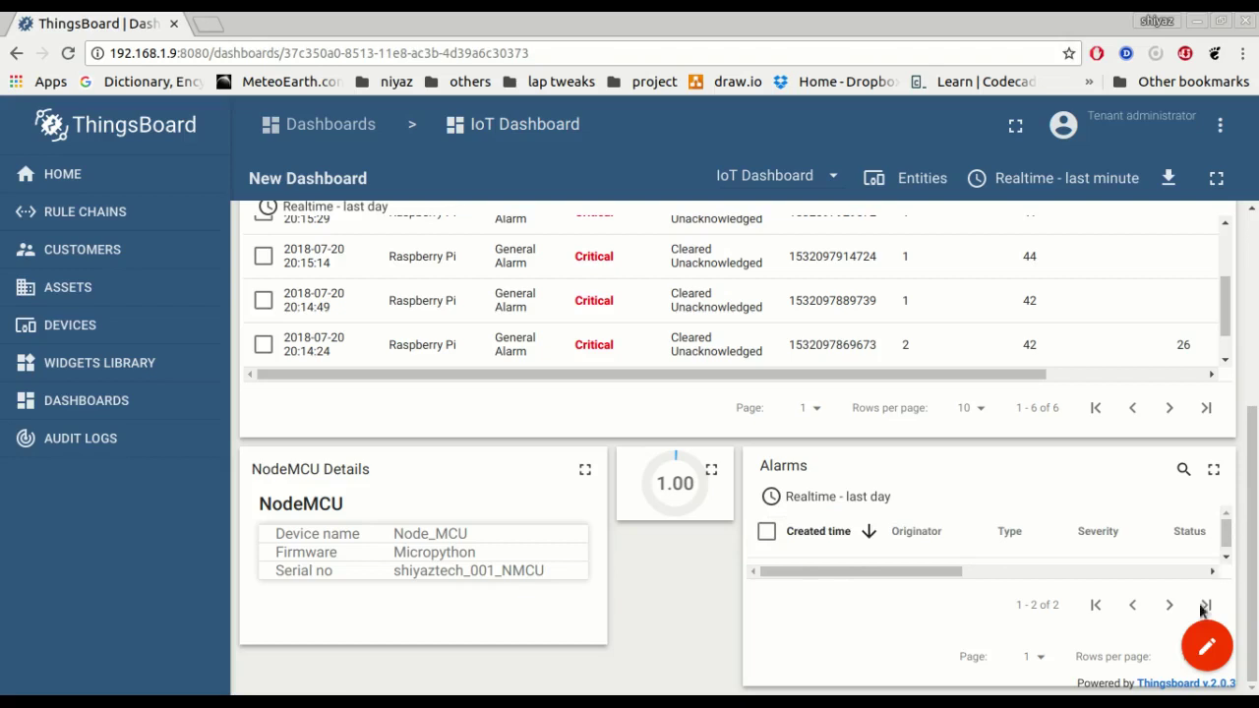
pyautogui.scroll(-1, 922, 568)
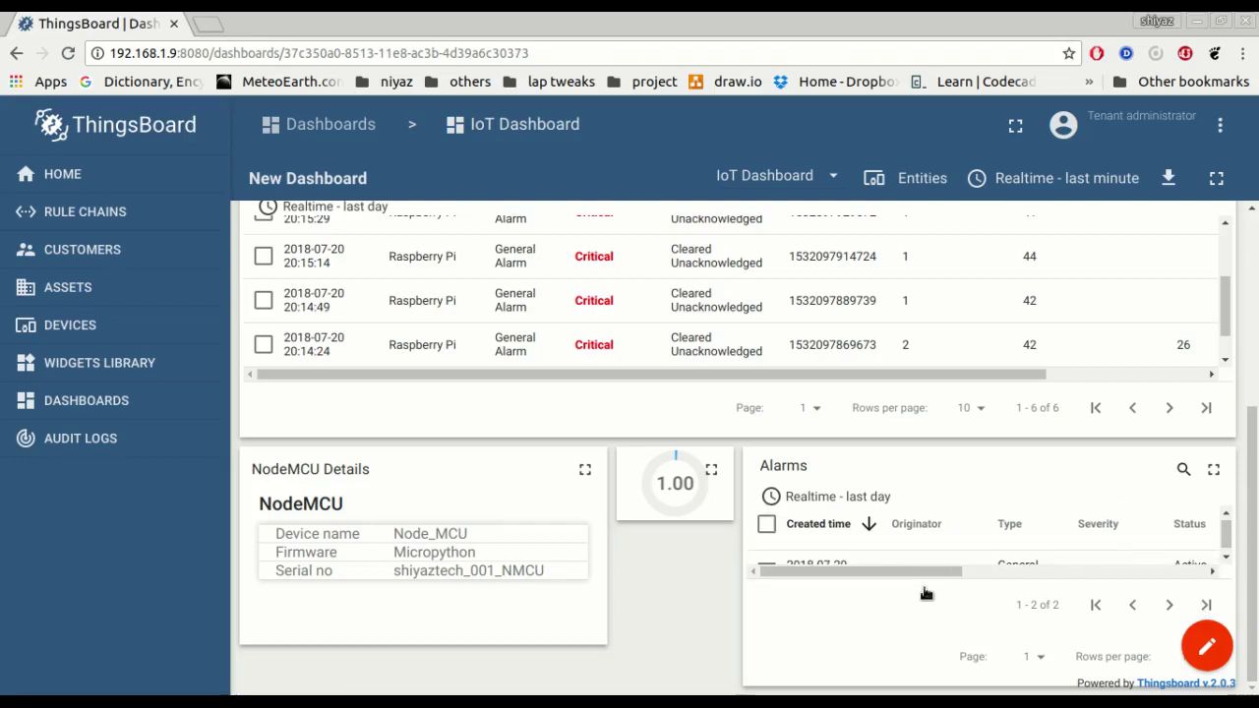
# Expand the IoT Dashboard to fullscreen and scroll through its gauges, chart and alarms.
pyautogui.click(1216, 180)
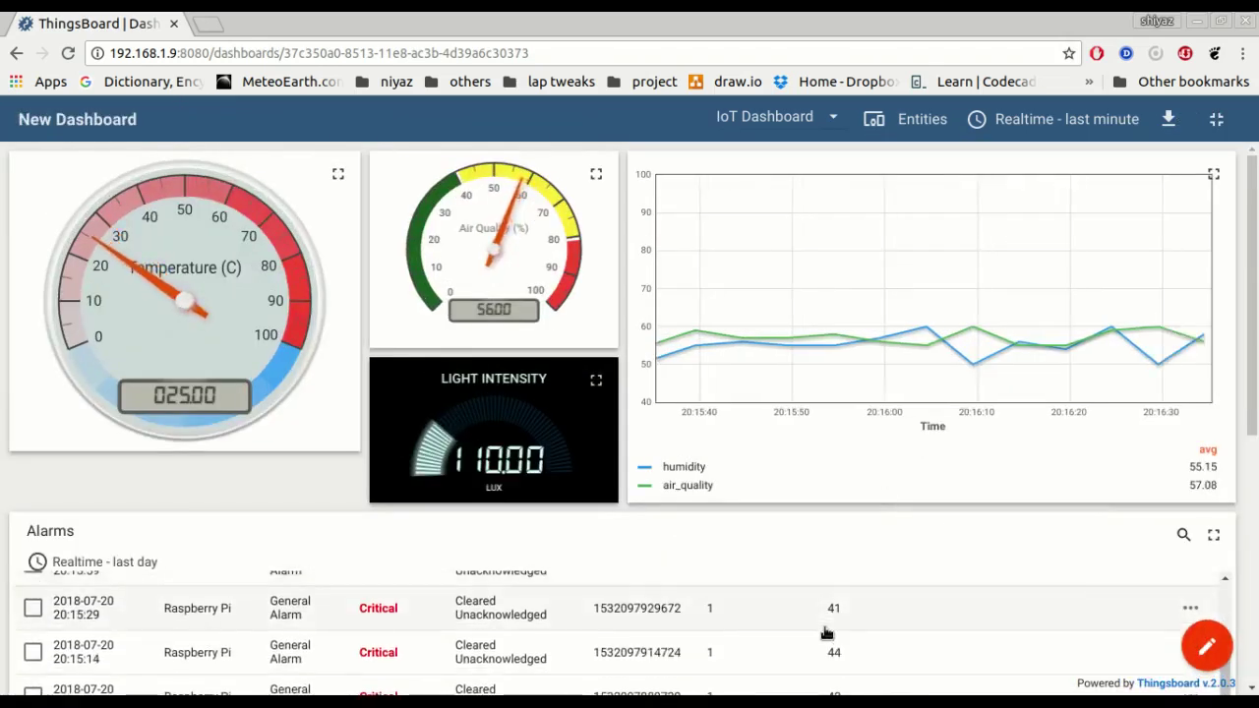
pyautogui.scroll(-10, 1194, 525)
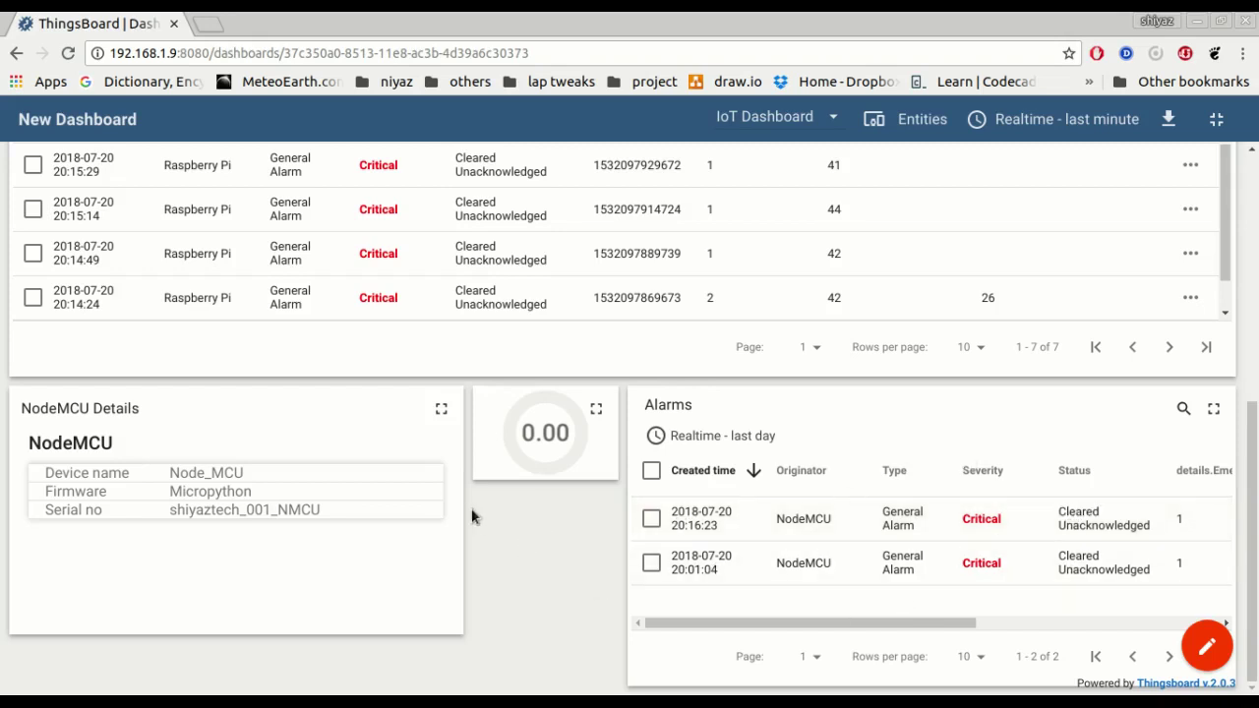
pyautogui.scroll(3, 439, 532)
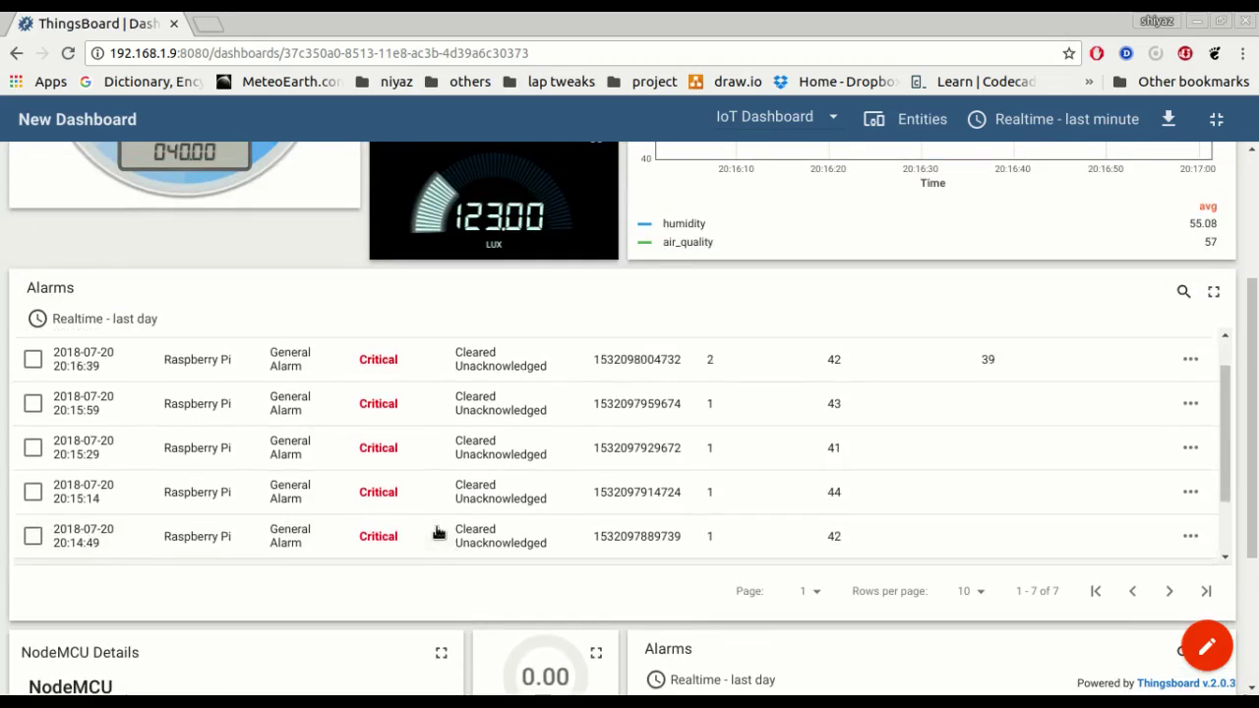
pyautogui.scroll(3, 983, 448)
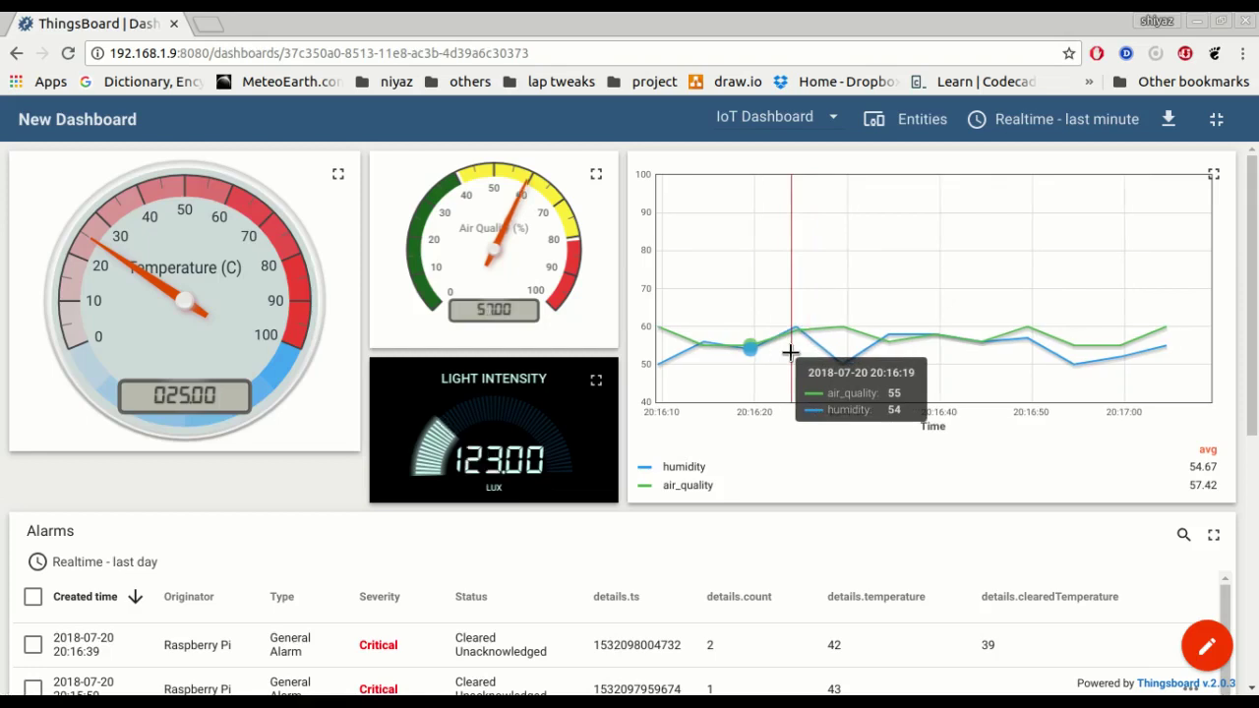
pyautogui.scroll(-3, 790, 396)
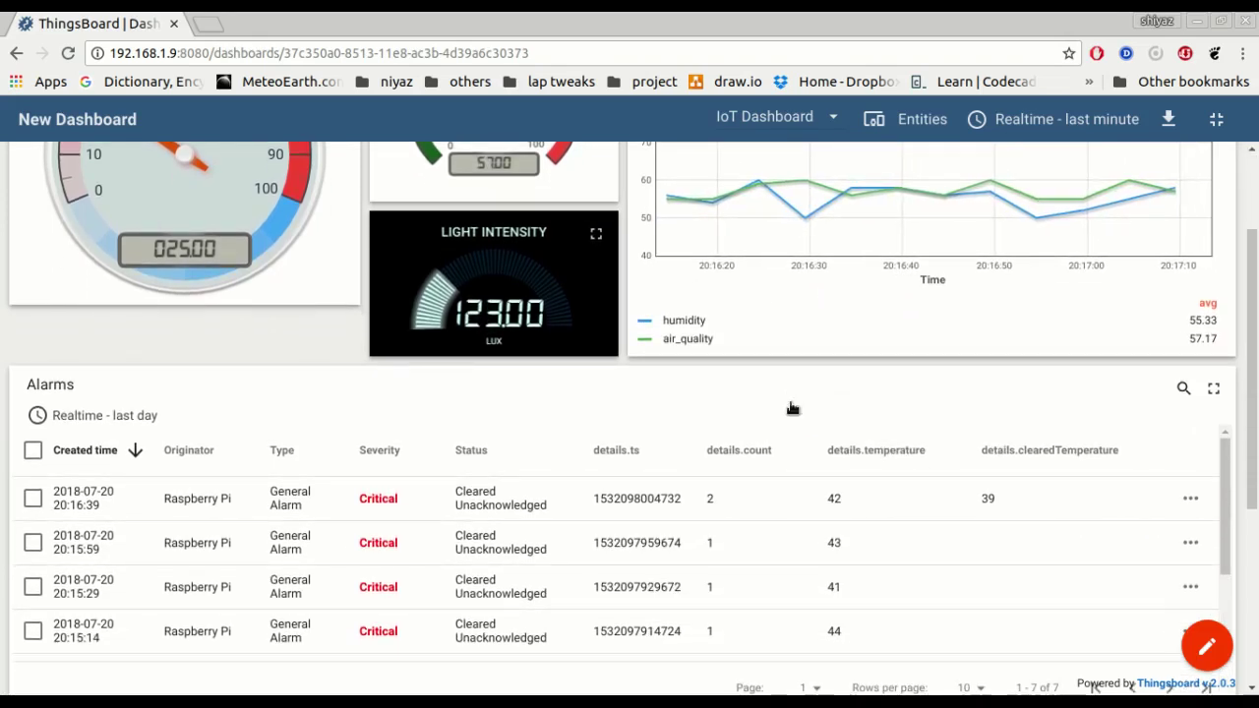
pyautogui.scroll(3, 793, 407)
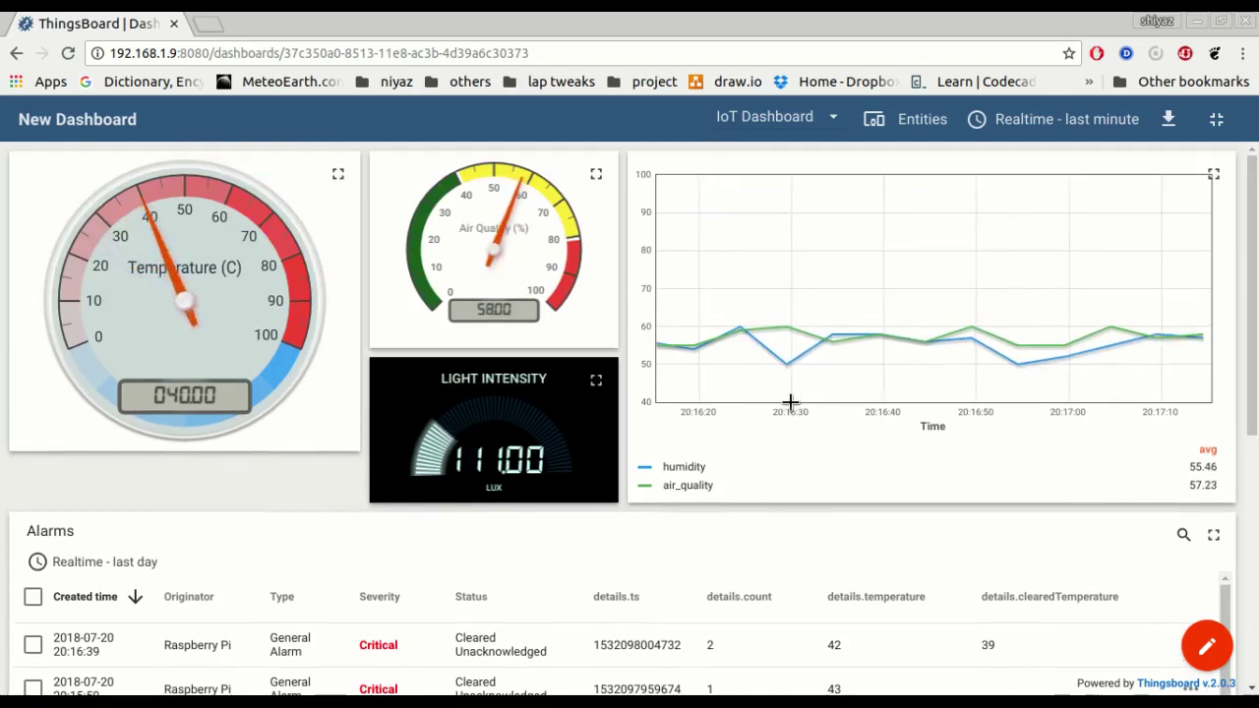